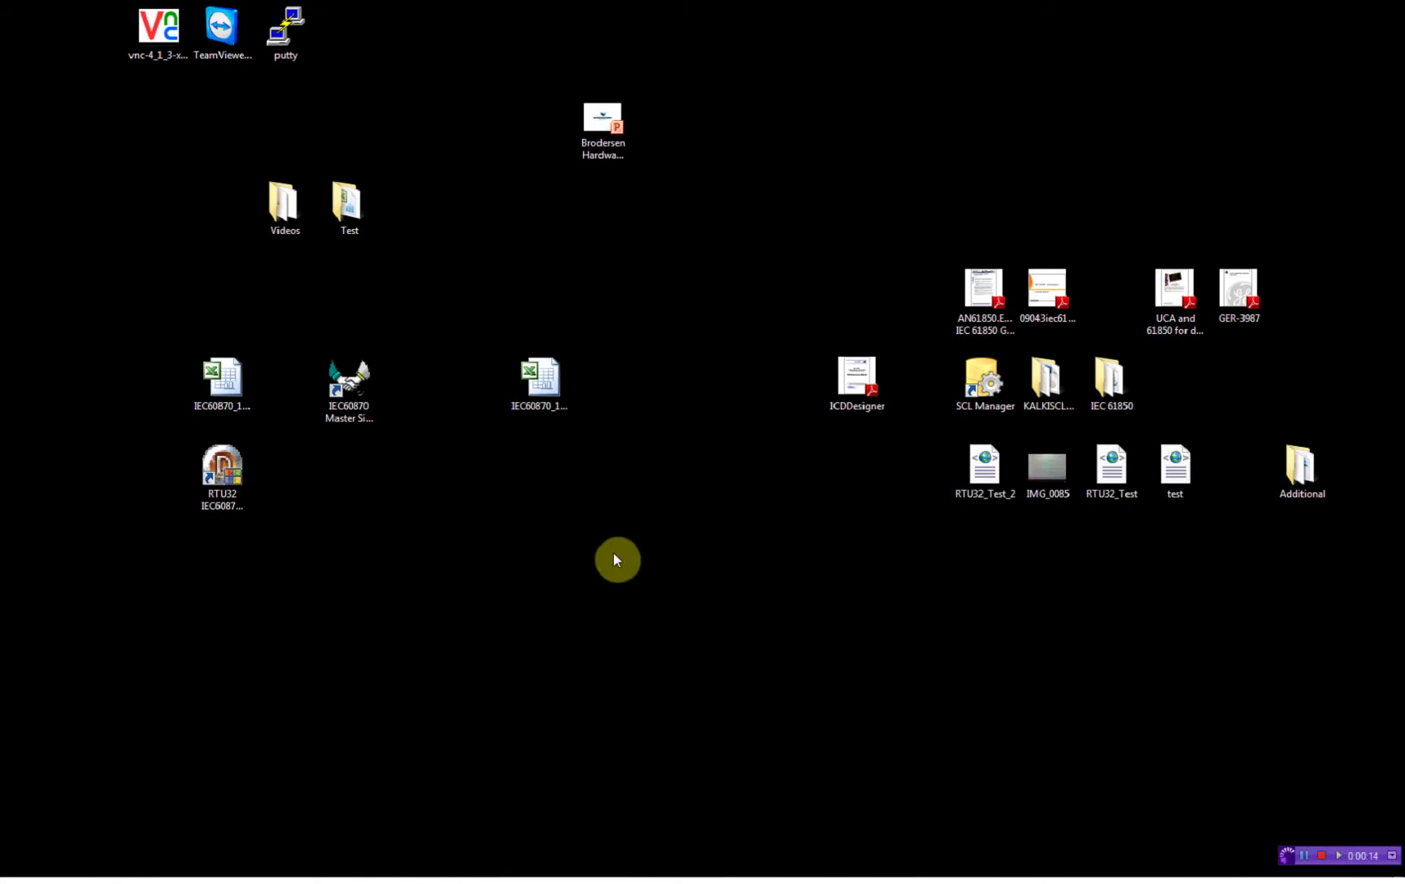
# Open the IEC60870_104 Client_Test workbook from the desktop
pyautogui.doubleClick(233, 375)
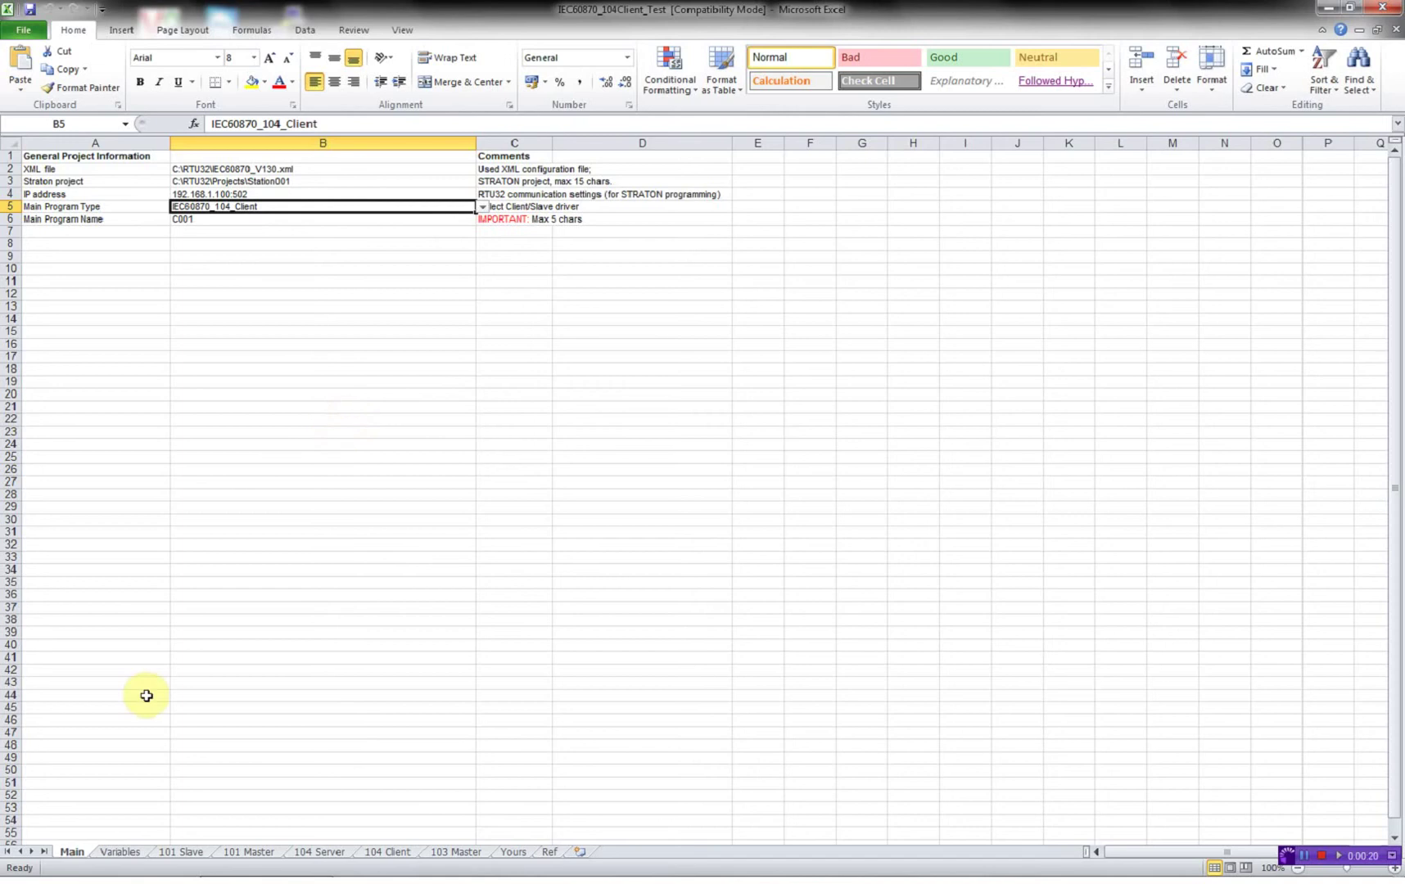
pyautogui.click(120, 852)
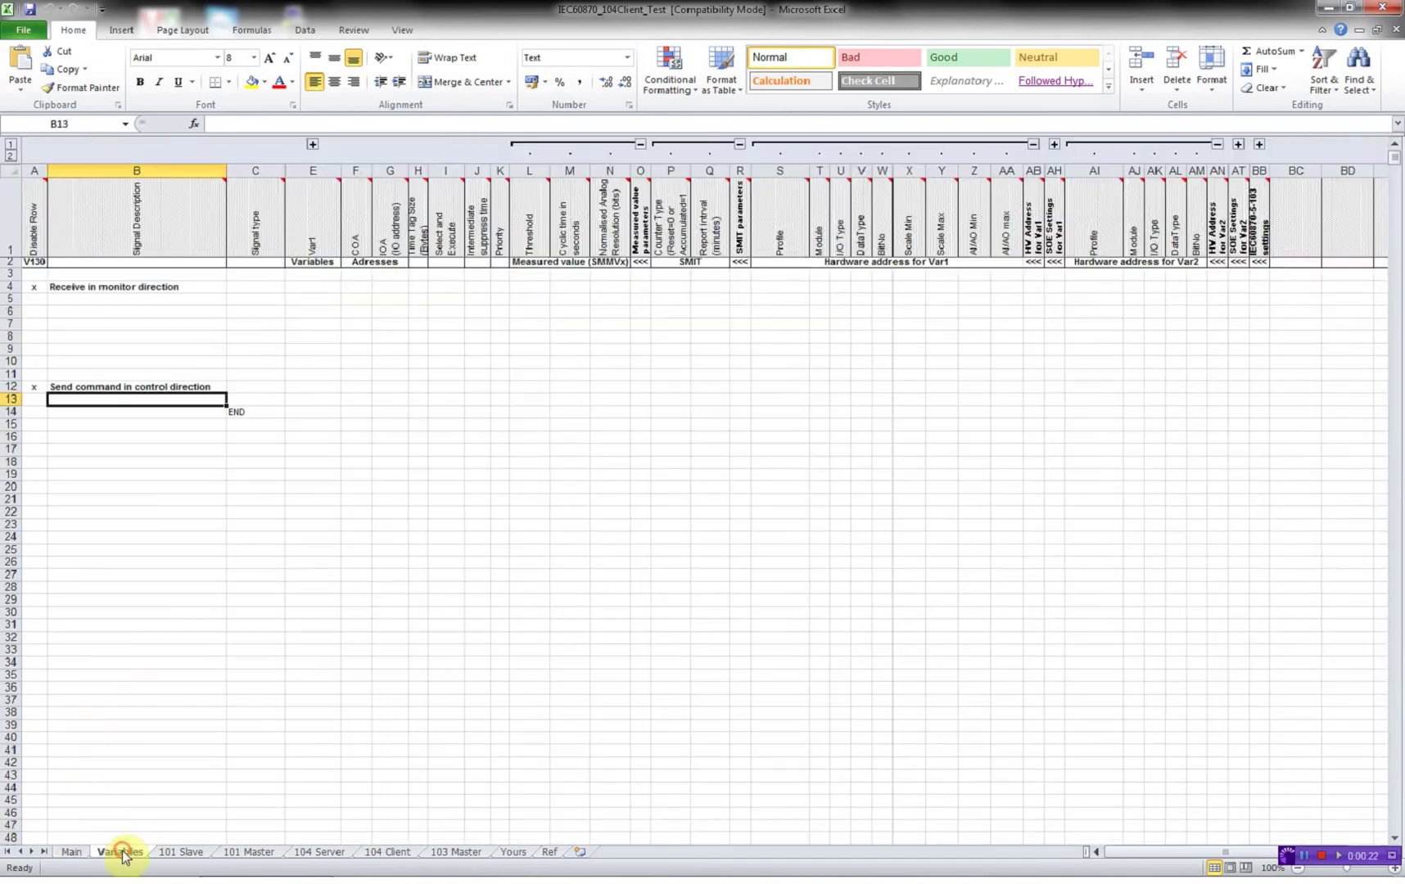
pyautogui.click(179, 852)
pyautogui.click(235, 855)
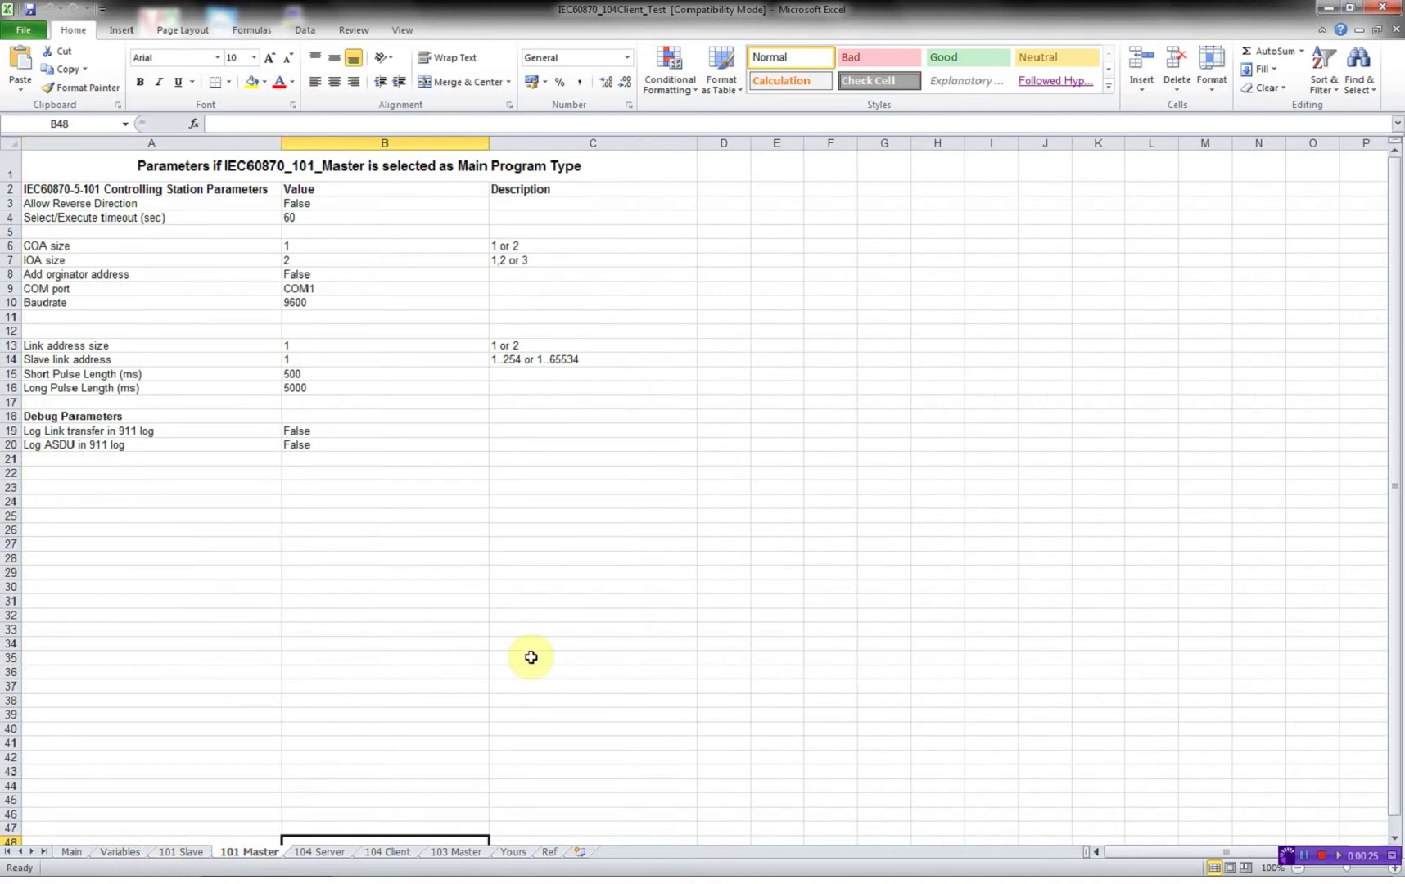
pyautogui.click(72, 852)
pyautogui.click(114, 852)
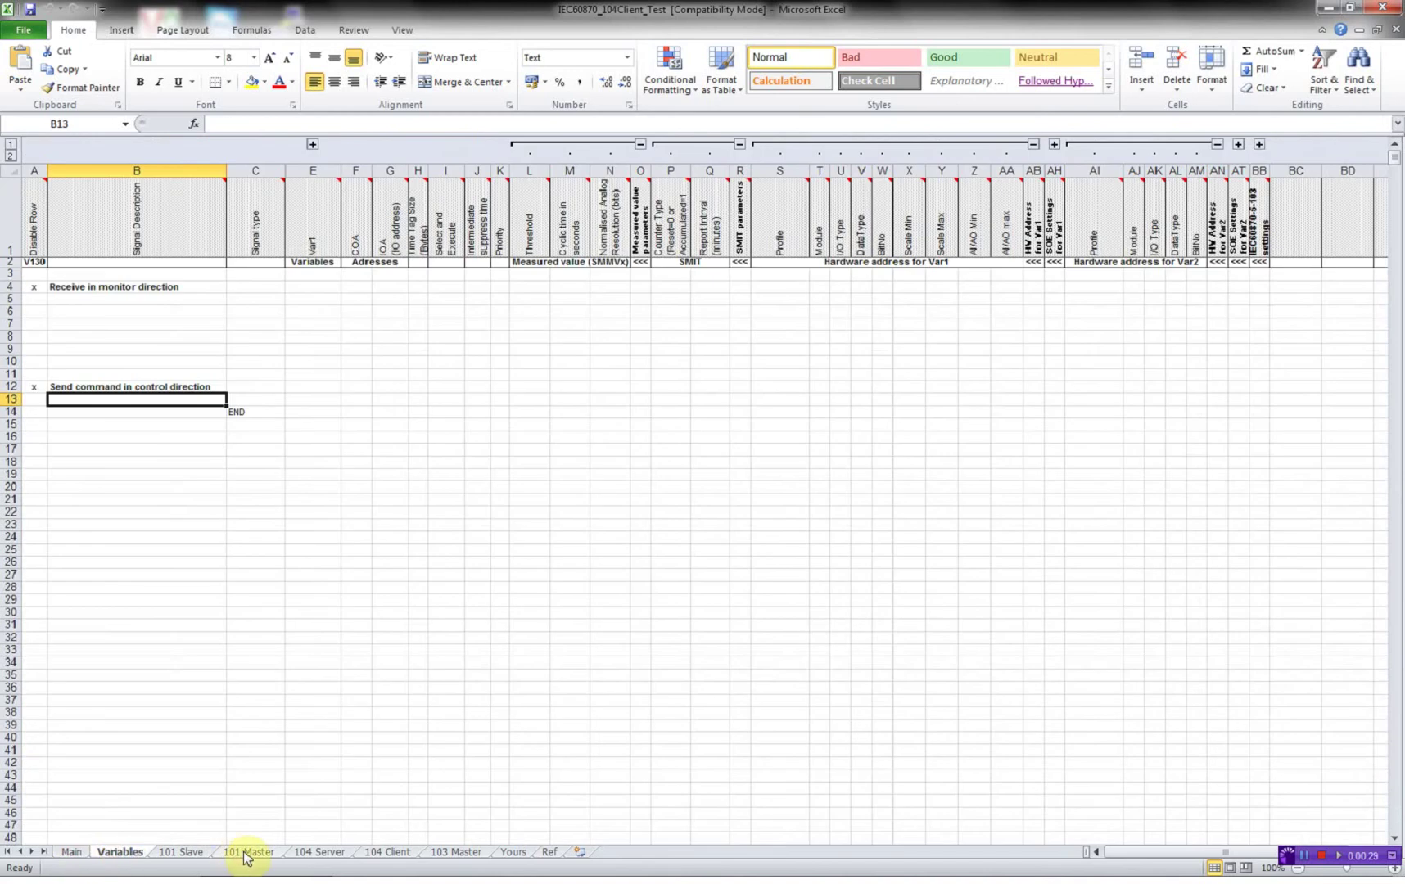
pyautogui.click(244, 852)
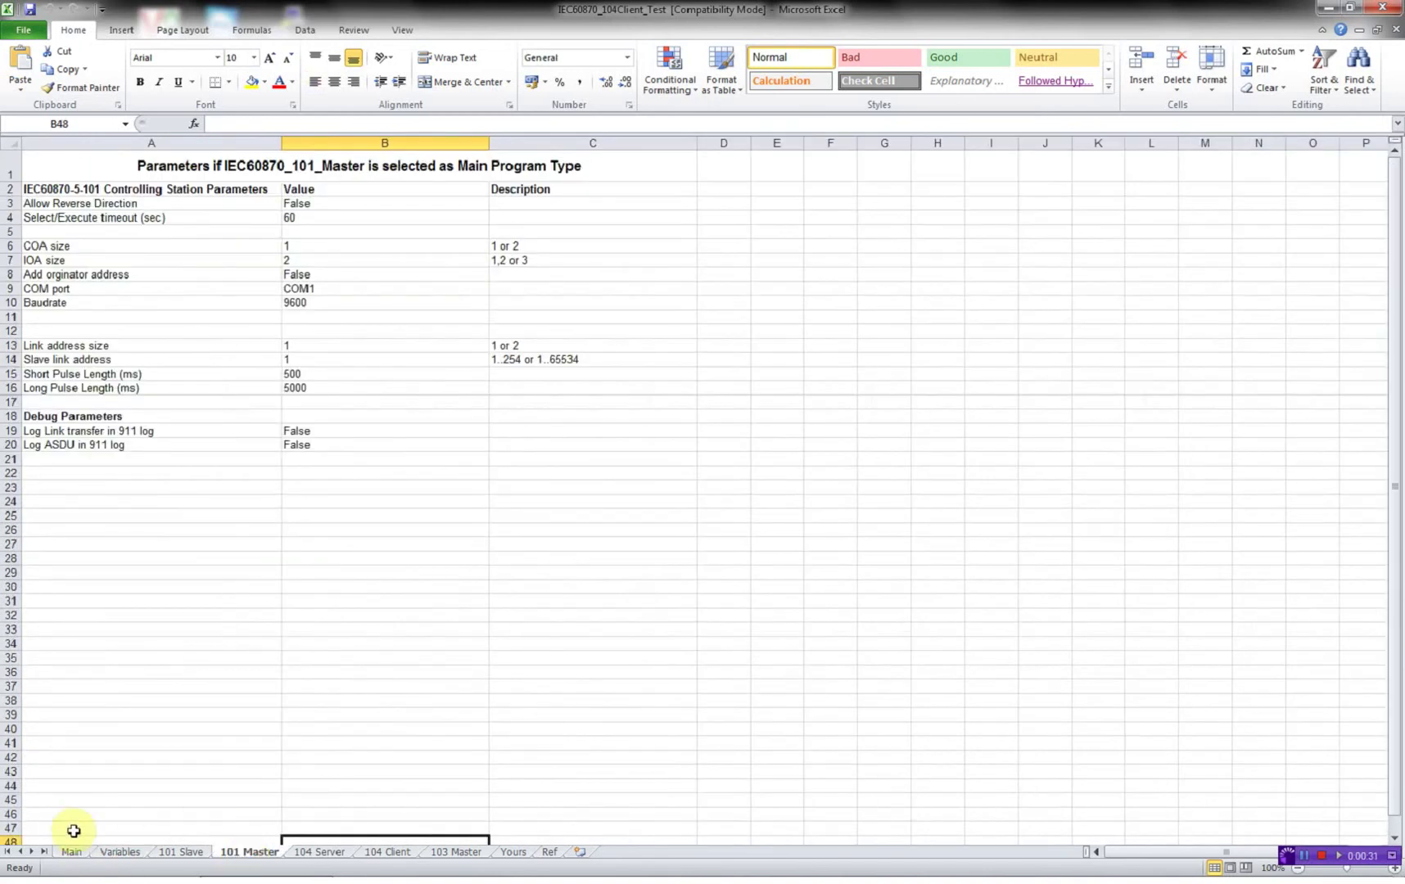
pyautogui.click(72, 853)
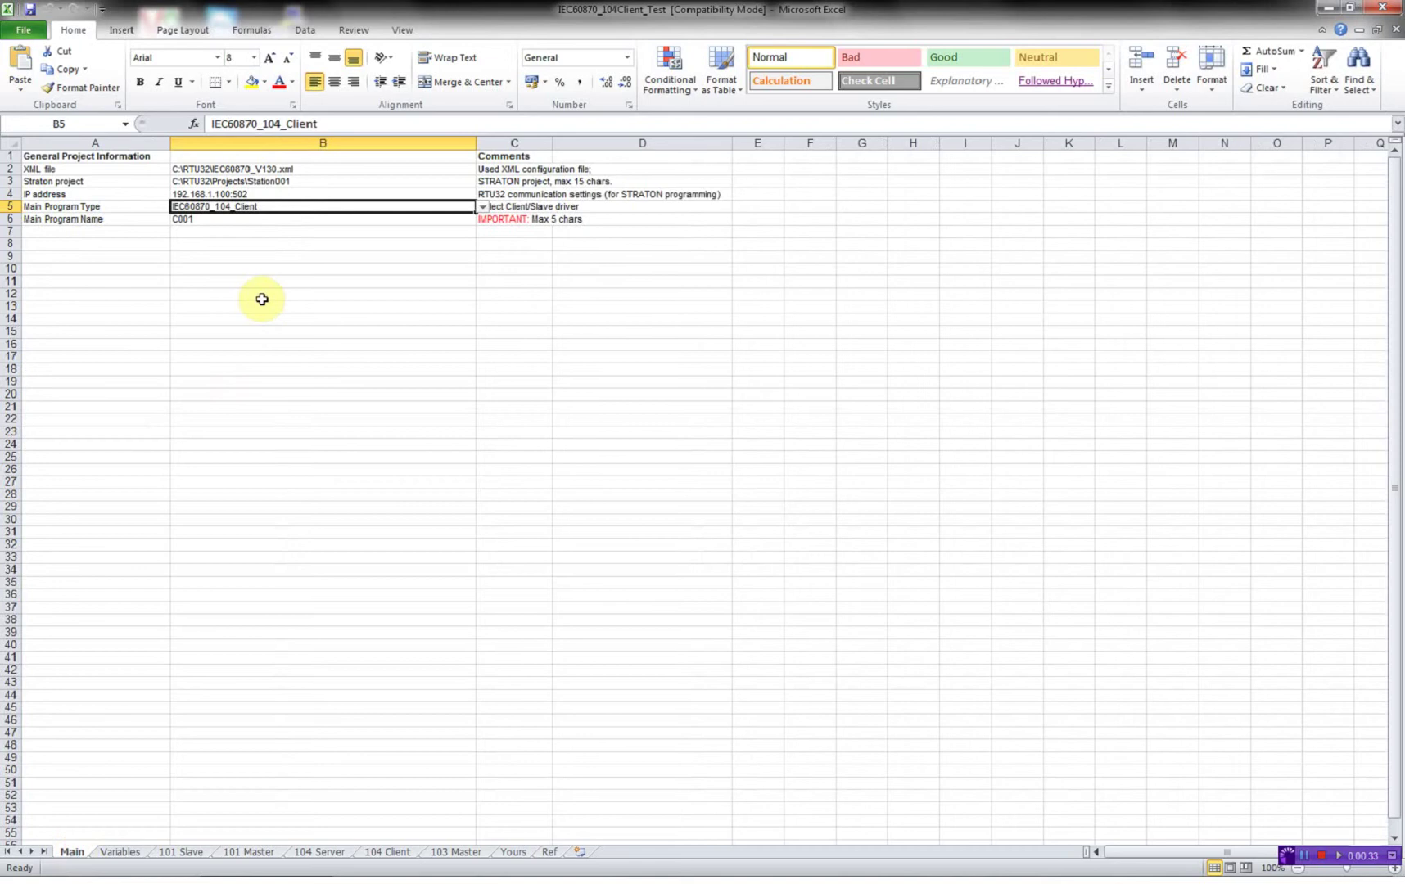
# Set the Straton project path to C:\RTU32\Projects\Client001 and the IP to 192.168.1.145
pyautogui.doubleClick(334, 182)
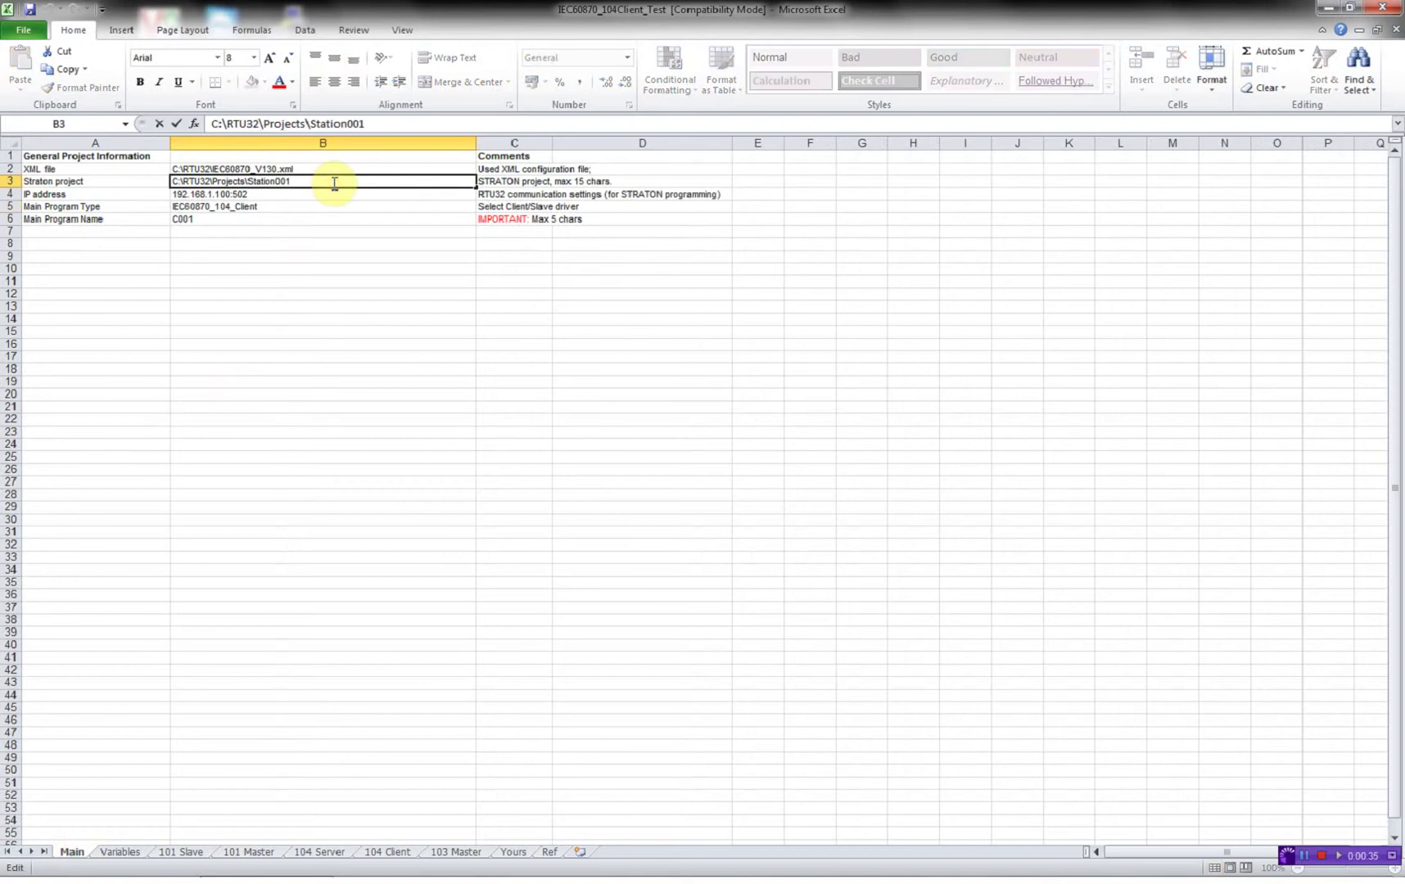
pyautogui.press('BackSpace')
pyautogui.press('BackSpace')
pyautogui.press('BackSpace')
pyautogui.press('BackSpace')
pyautogui.press('BackSpace')
pyautogui.press('BackSpace')
pyautogui.press('BackSpace')
pyautogui.write('Client001')
pyautogui.press('Return')
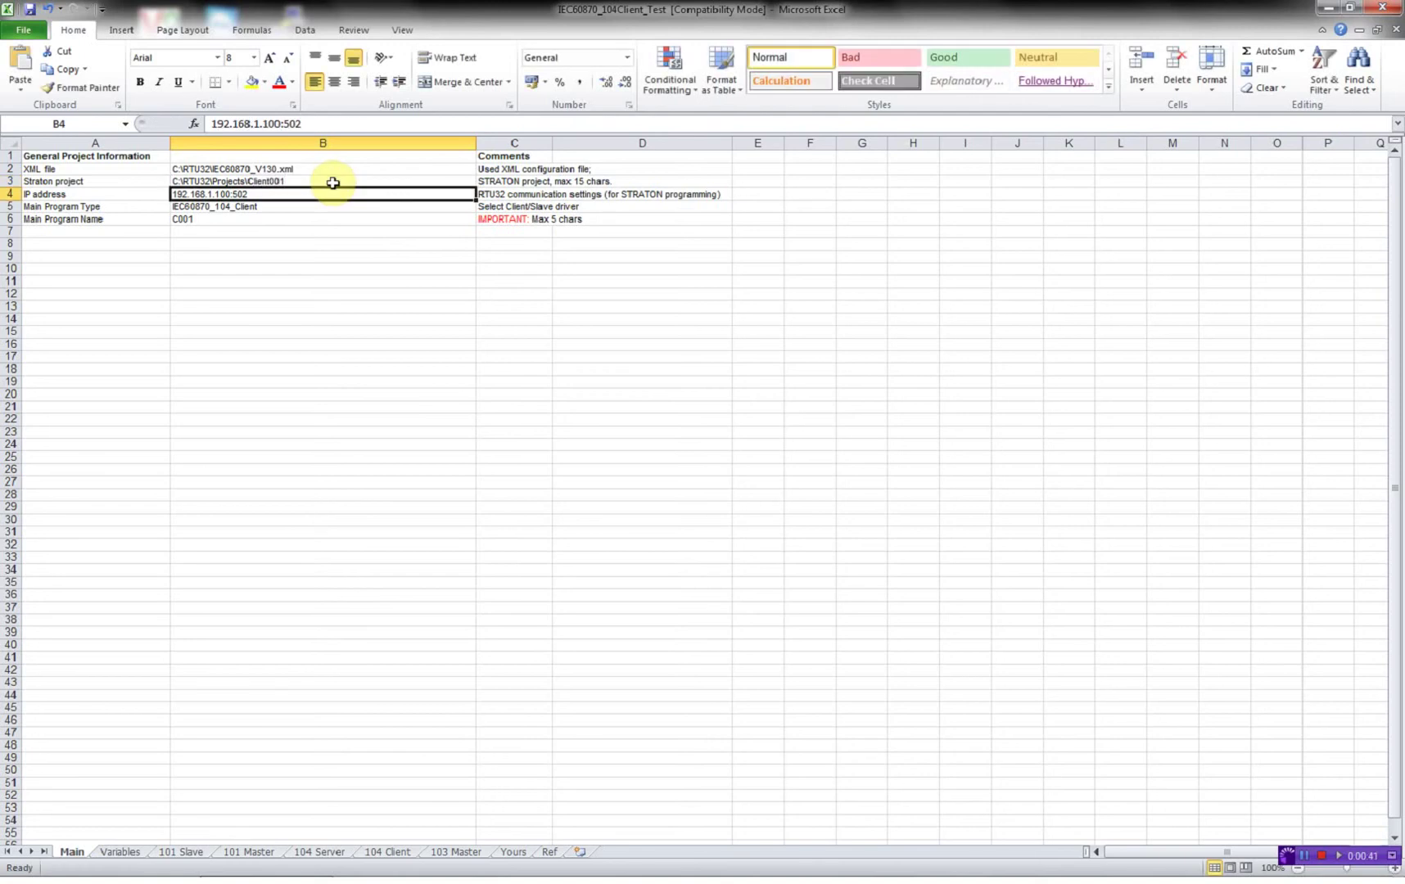
pyautogui.press('F2')
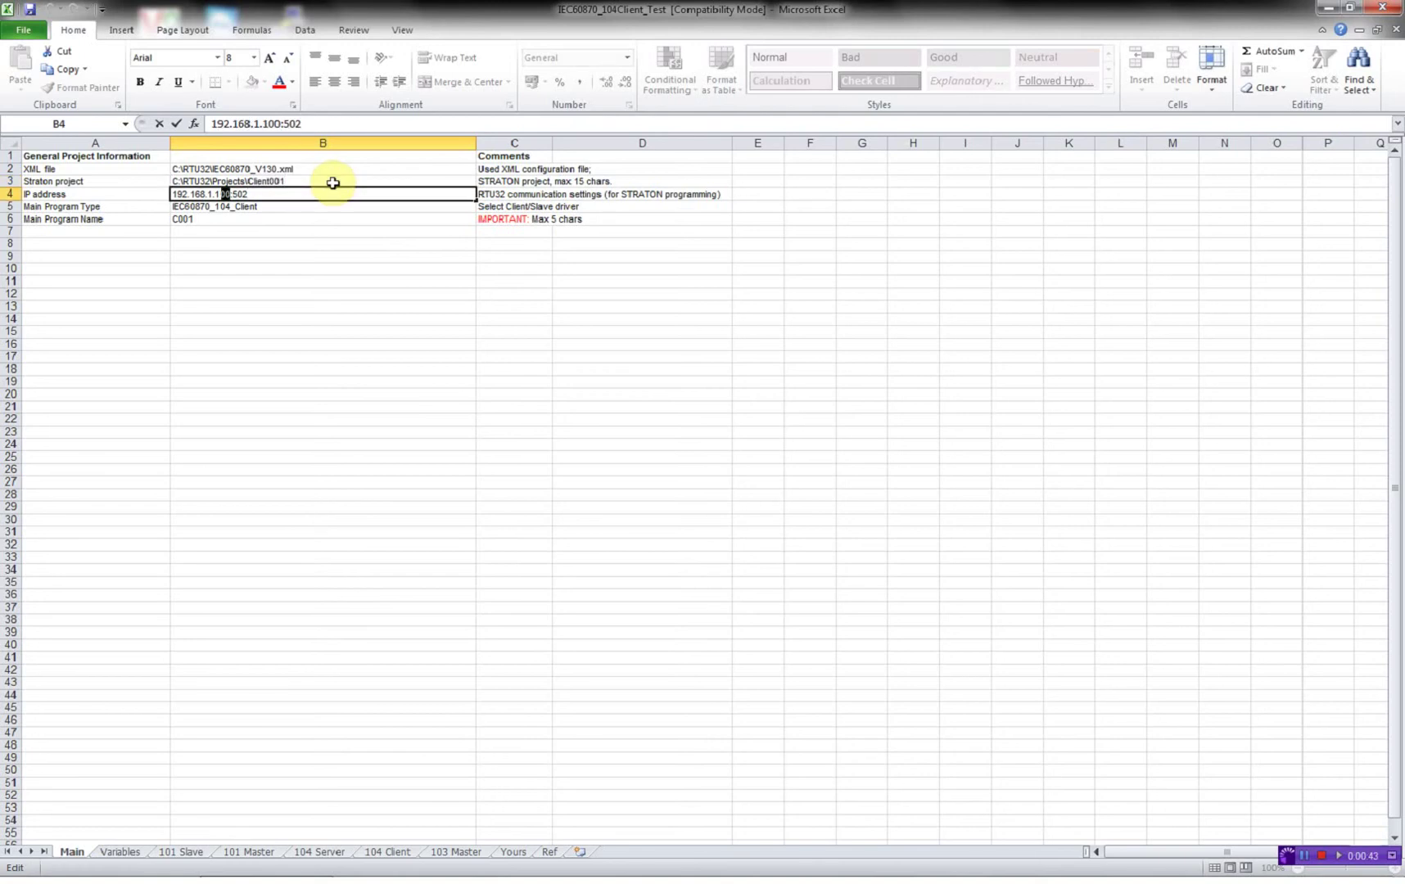
pyautogui.write('45')
pyautogui.press('Return')
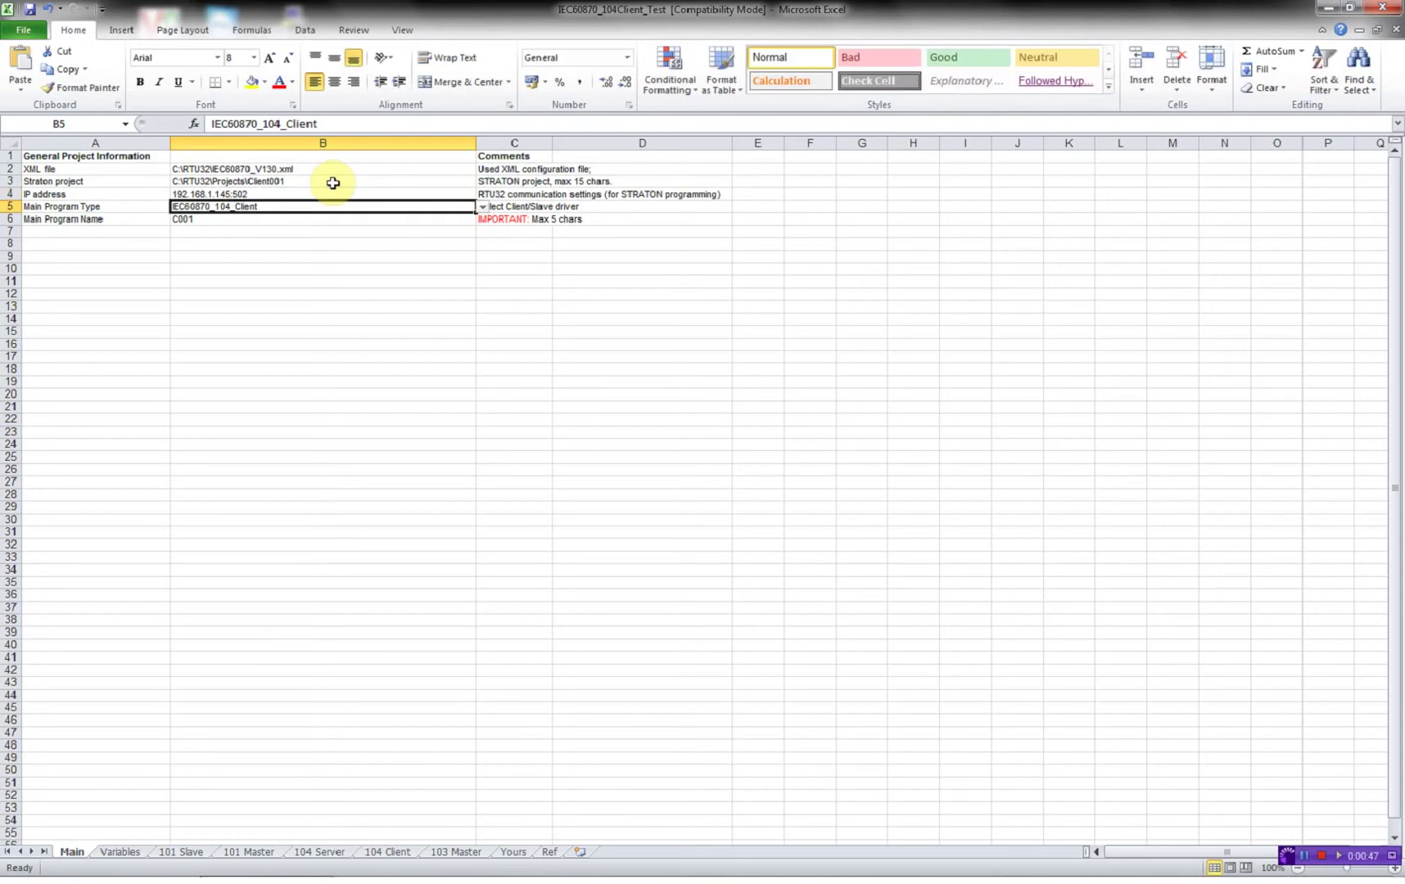
# Choose IEC60870_101_Master as the main program type, then go to the Variables sheet
pyautogui.click(483, 207)
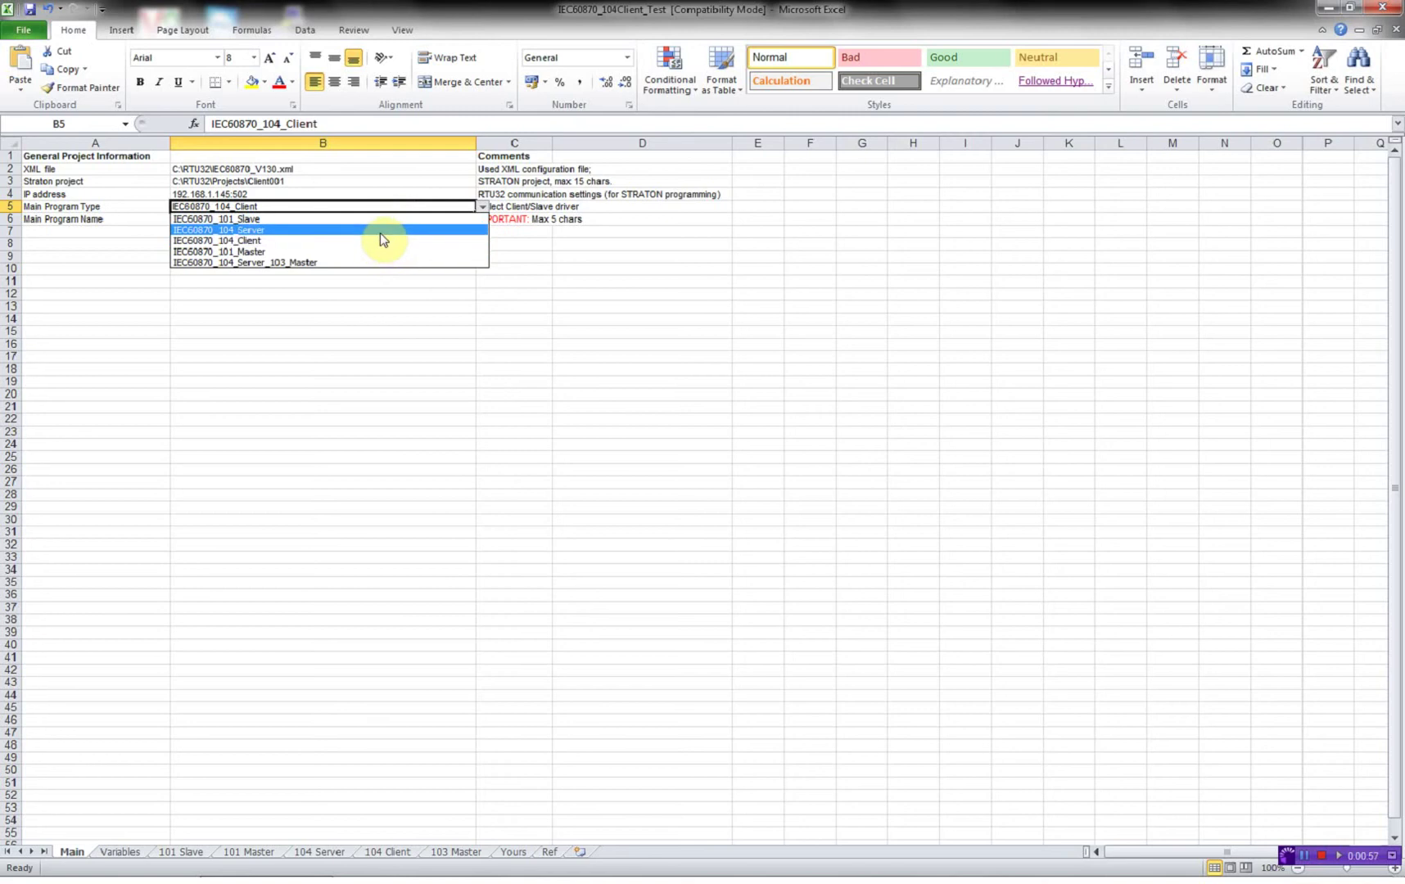
pyautogui.click(341, 252)
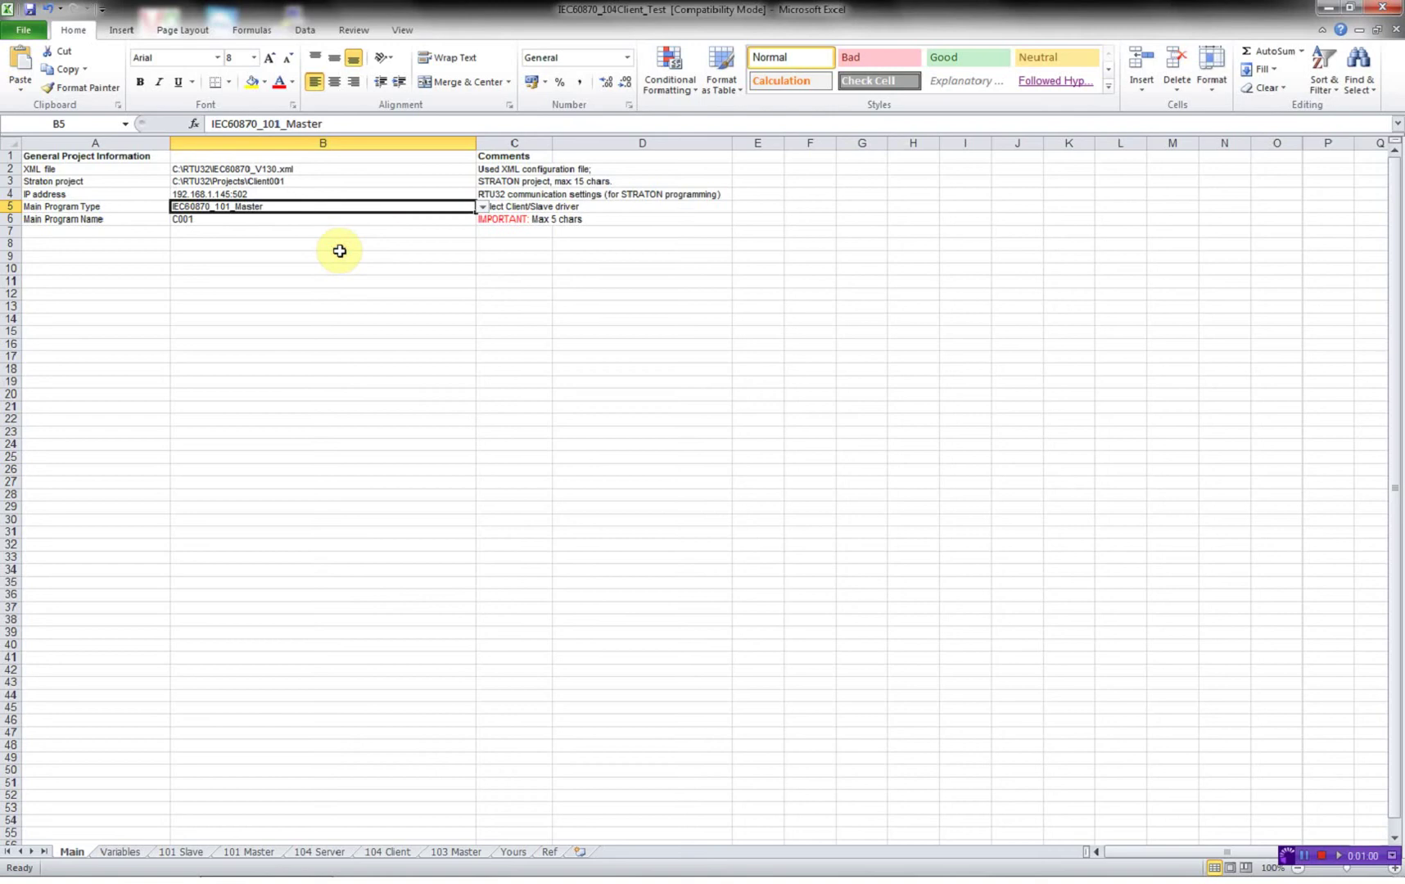
pyautogui.click(275, 220)
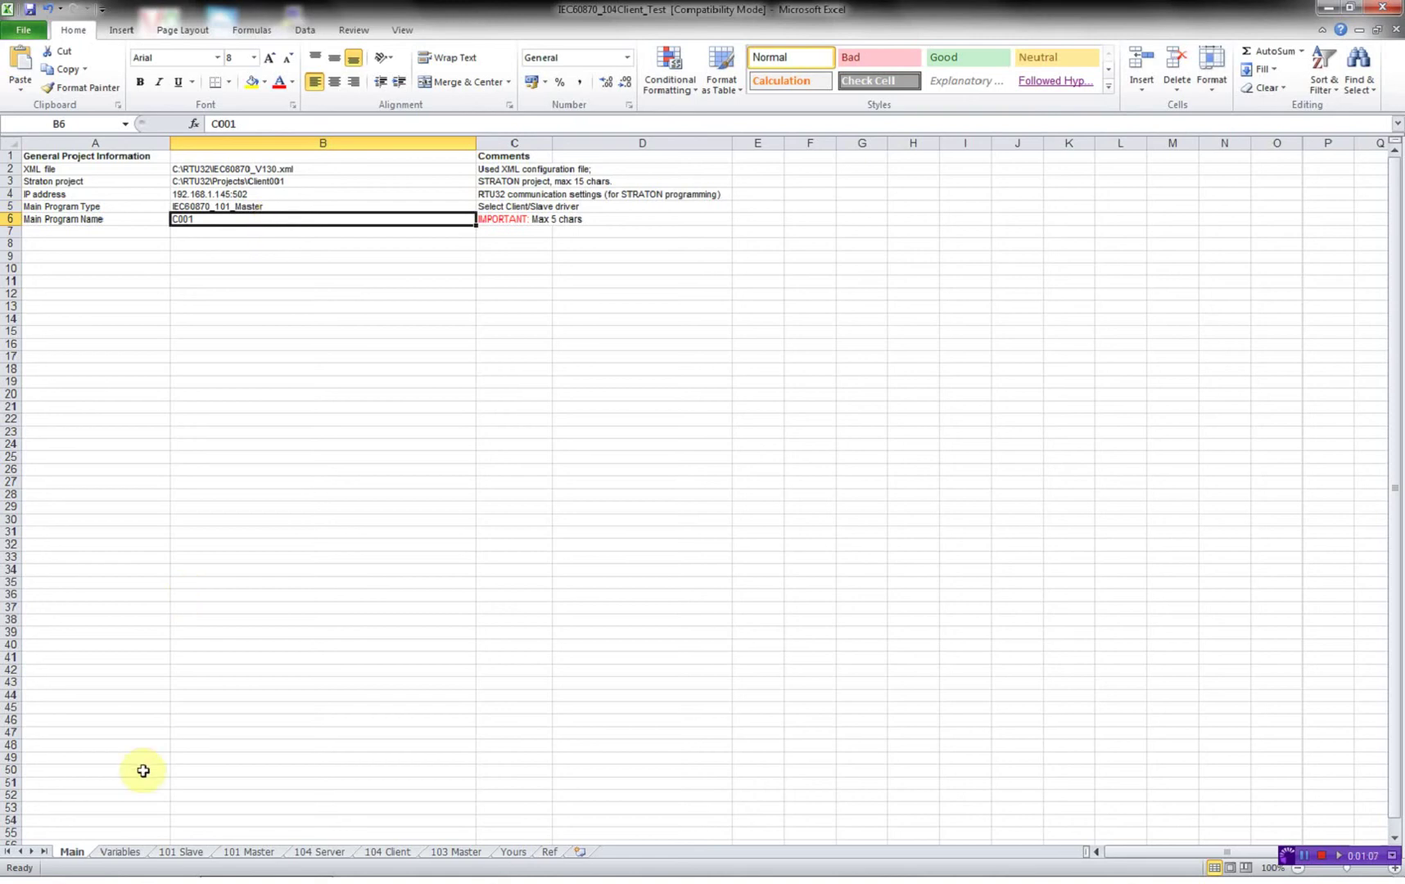
pyautogui.click(119, 853)
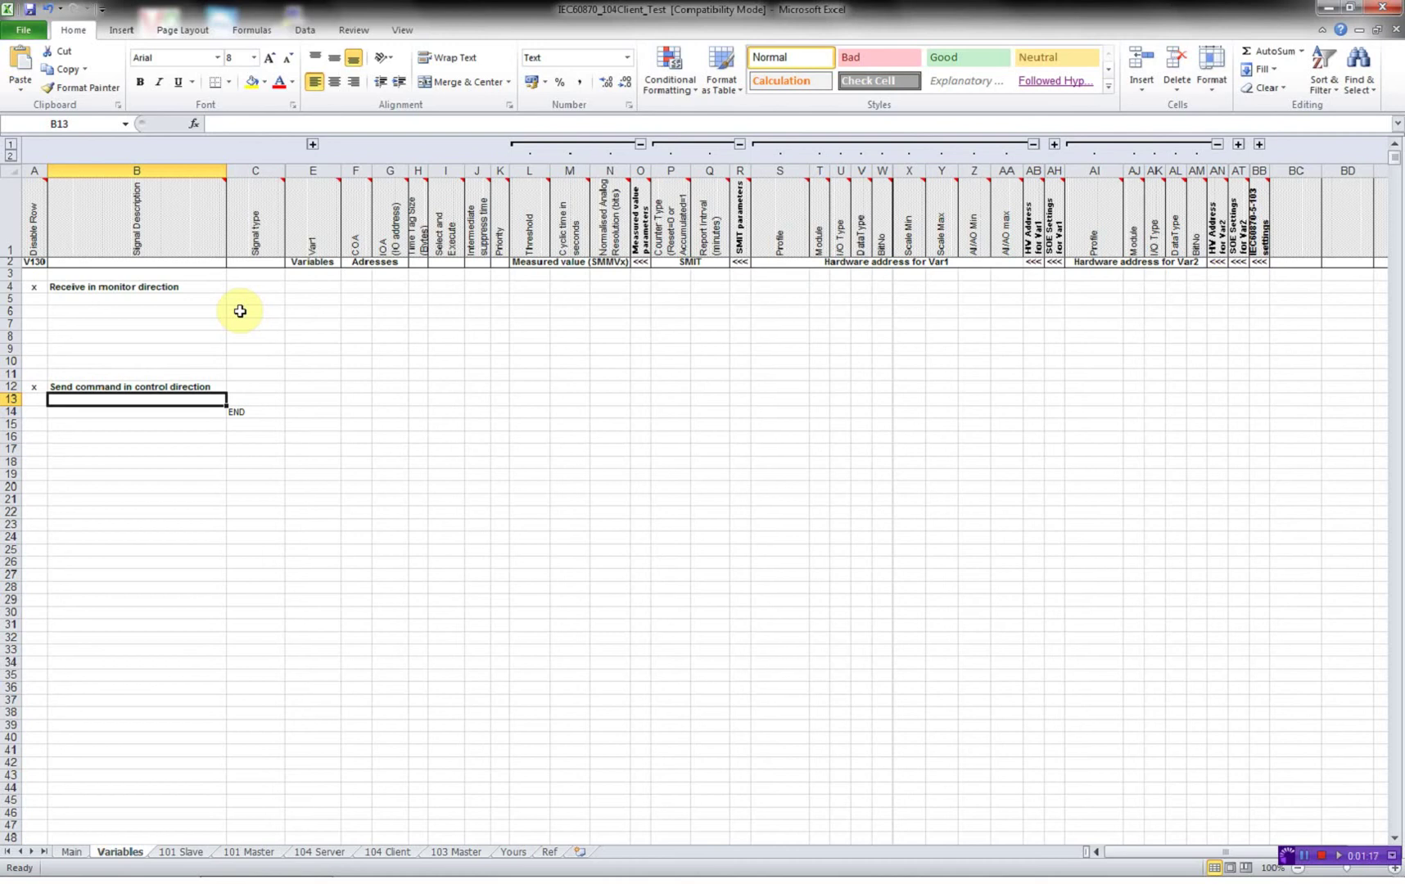
# Enter the signals Locate/Remote, Door Switch, AC Supply Monitor and DC Supply Monitor
pyautogui.click(177, 302)
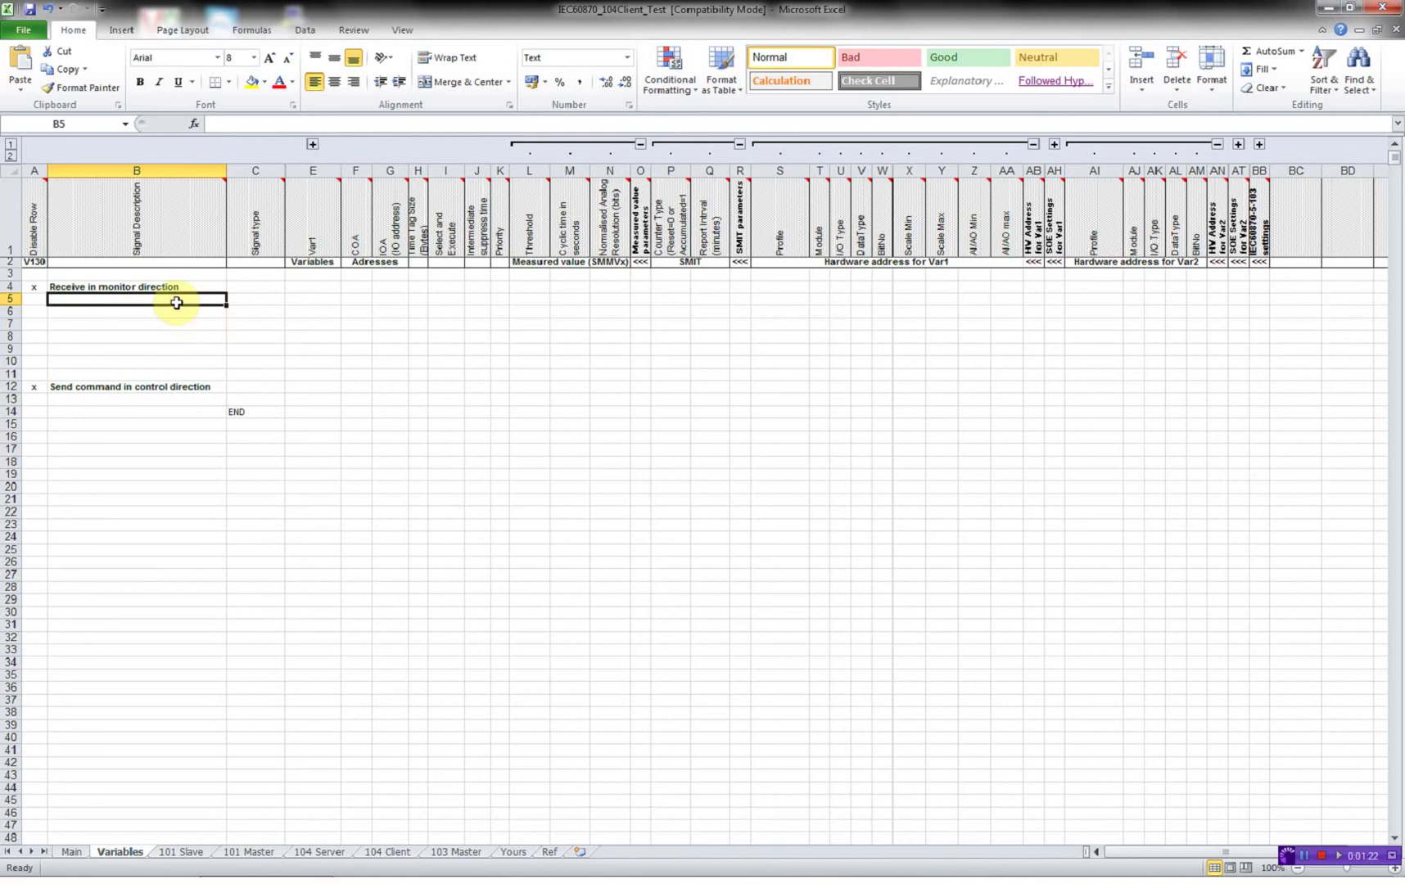
pyautogui.write('Locate/Remote')
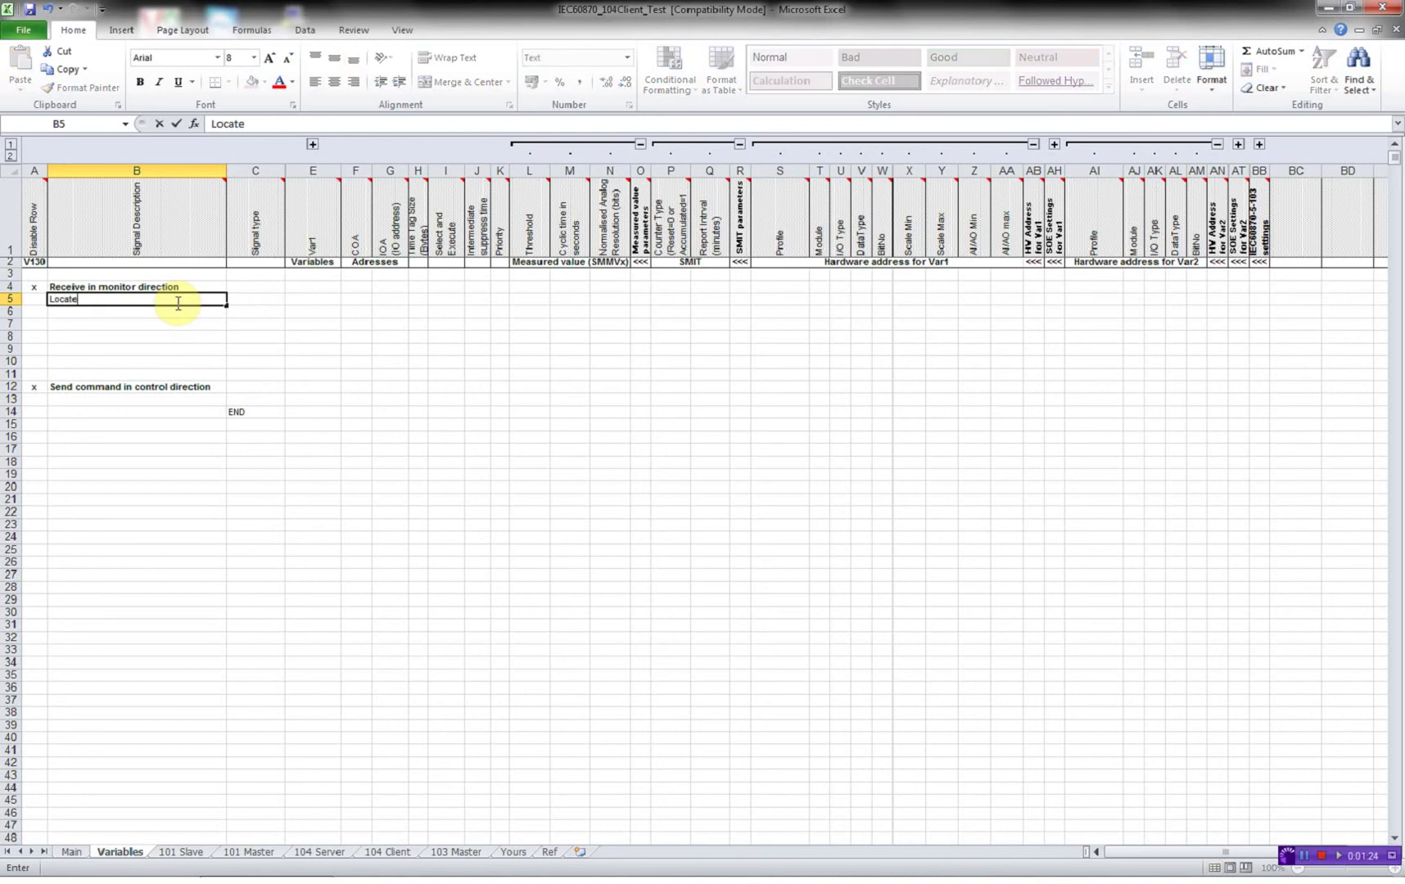
pyautogui.press('Return')
pyautogui.write('Door Swtich')
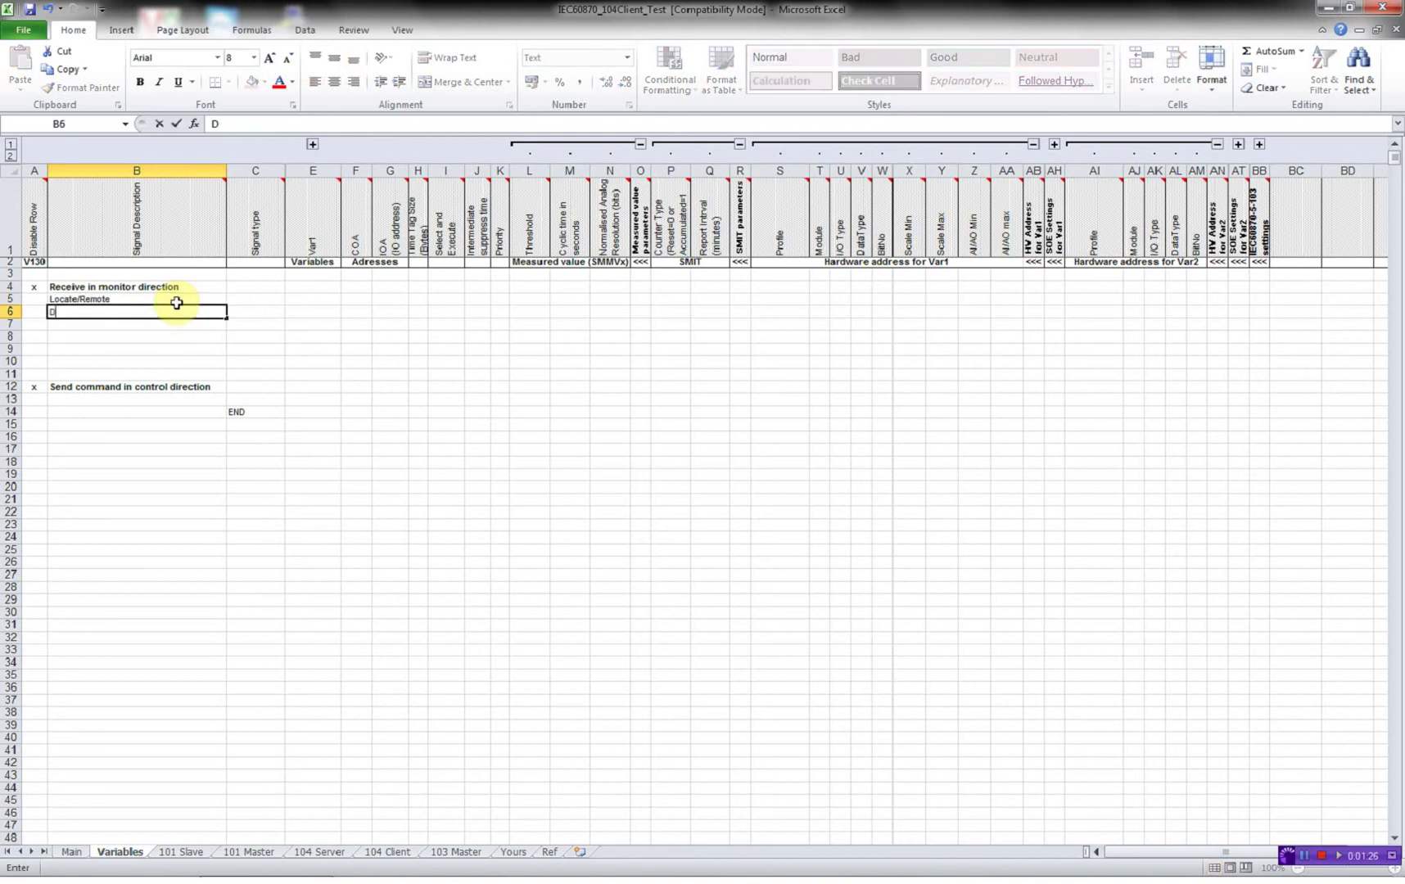
pyautogui.press('BackSpace')
pyautogui.press('BackSpace')
pyautogui.write('tch')
pyautogui.press('Return')
pyautogui.write('AC')
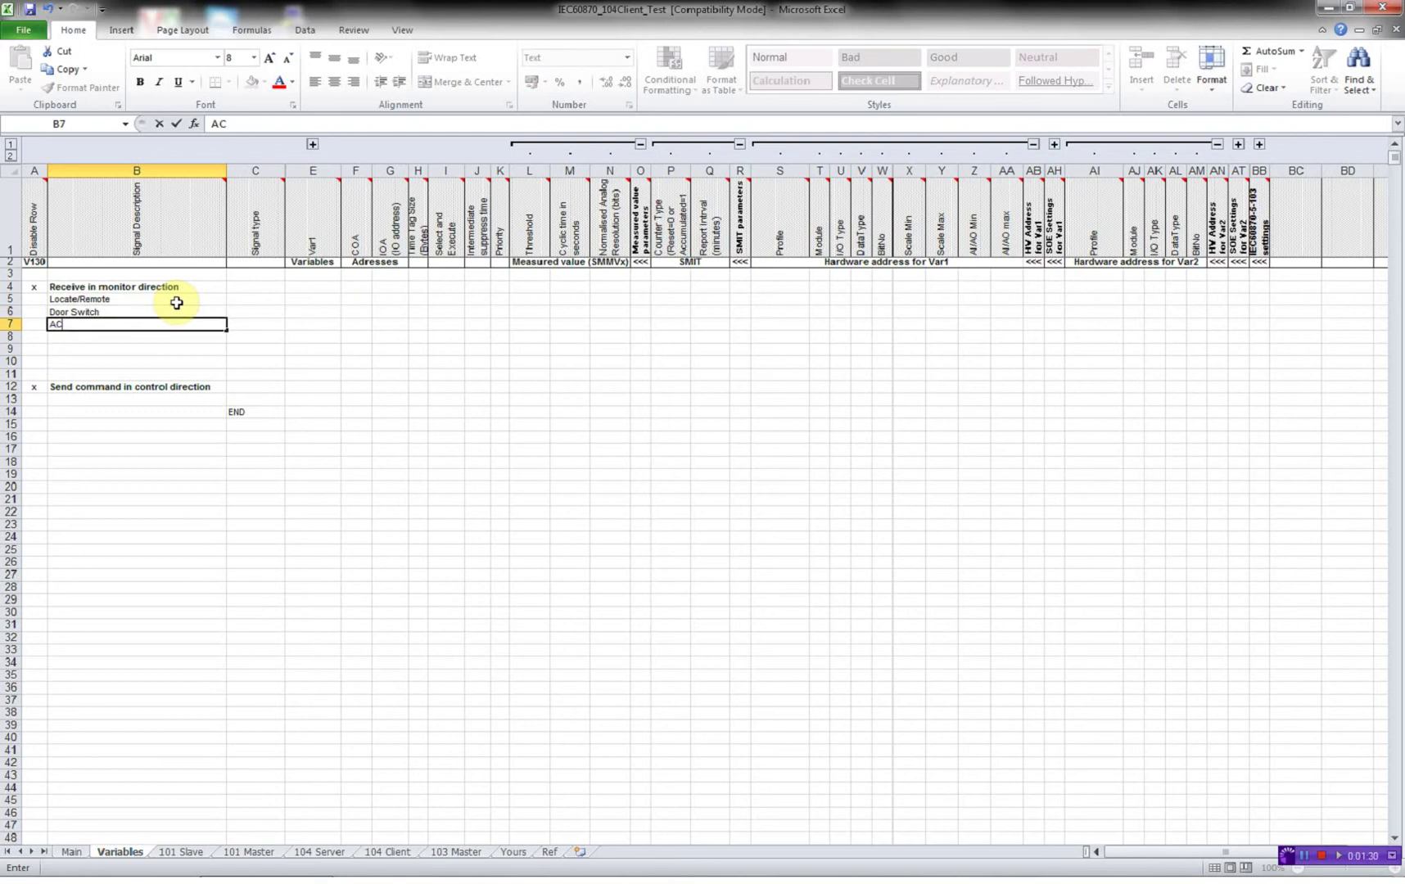
pyautogui.write(' Supply Monitor')
pyautogui.press('Return')
pyautogui.write('DC Supplky')
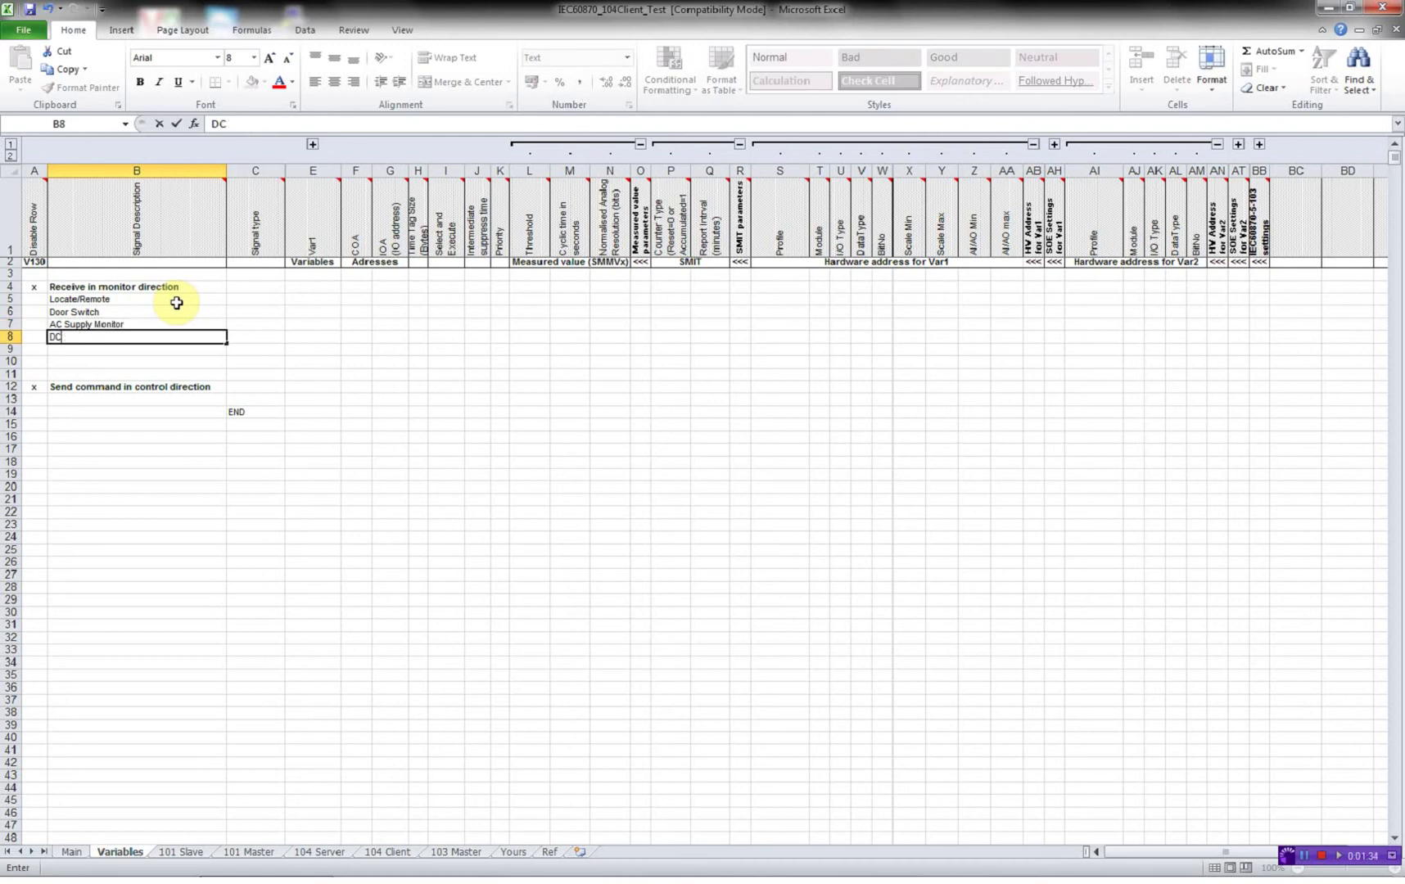
pyautogui.press('BackSpace')
pyautogui.press('BackSpace')
pyautogui.write('y Monitor')
pyautogui.press('Return')
# Add Valve Position, Flow and Temperature, plus the Valve Control command signal
pyautogui.write('Va')
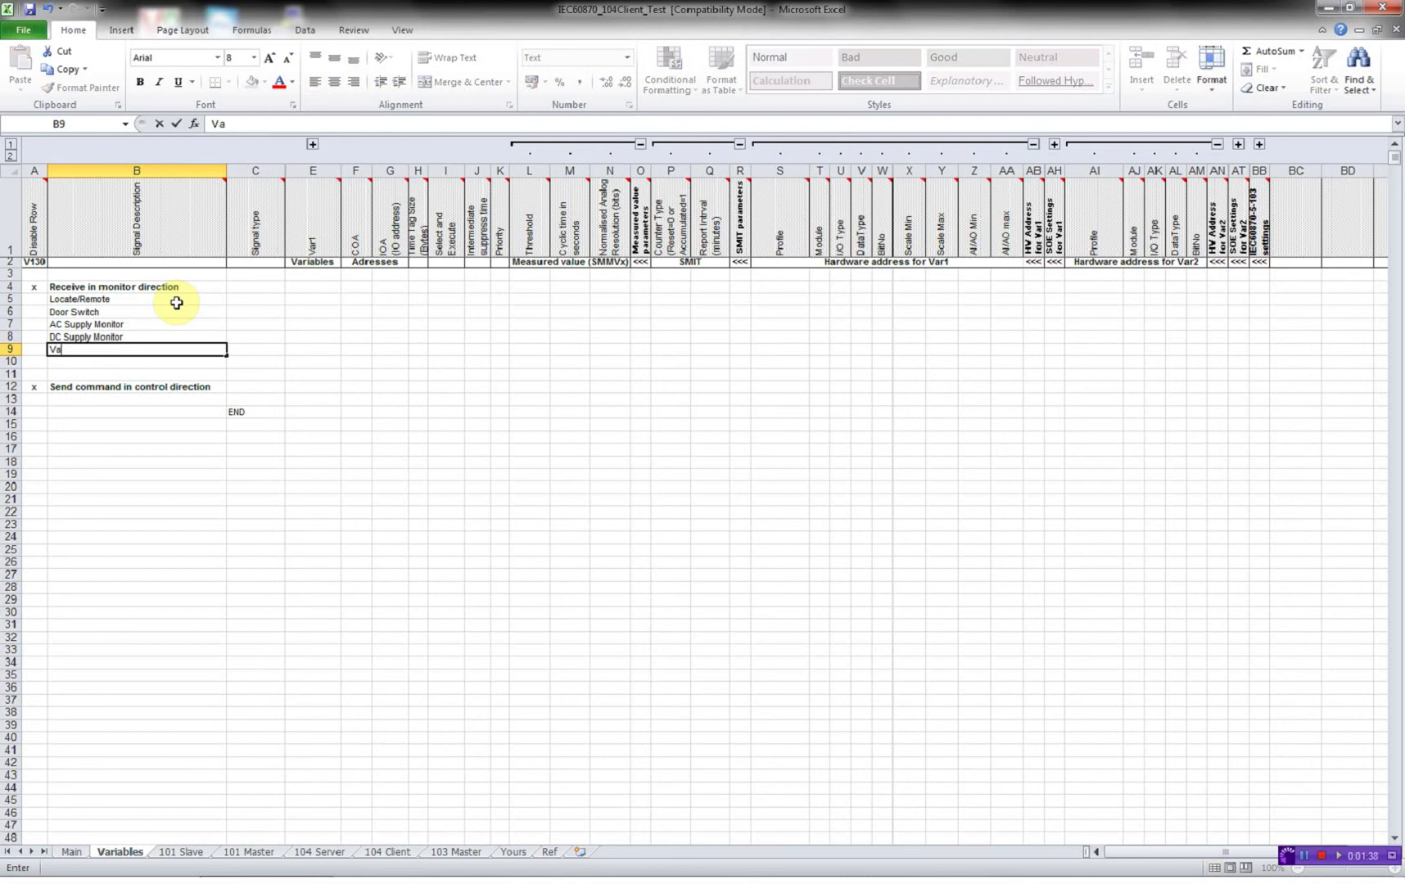
pyautogui.write('lve Position')
pyautogui.press('Return')
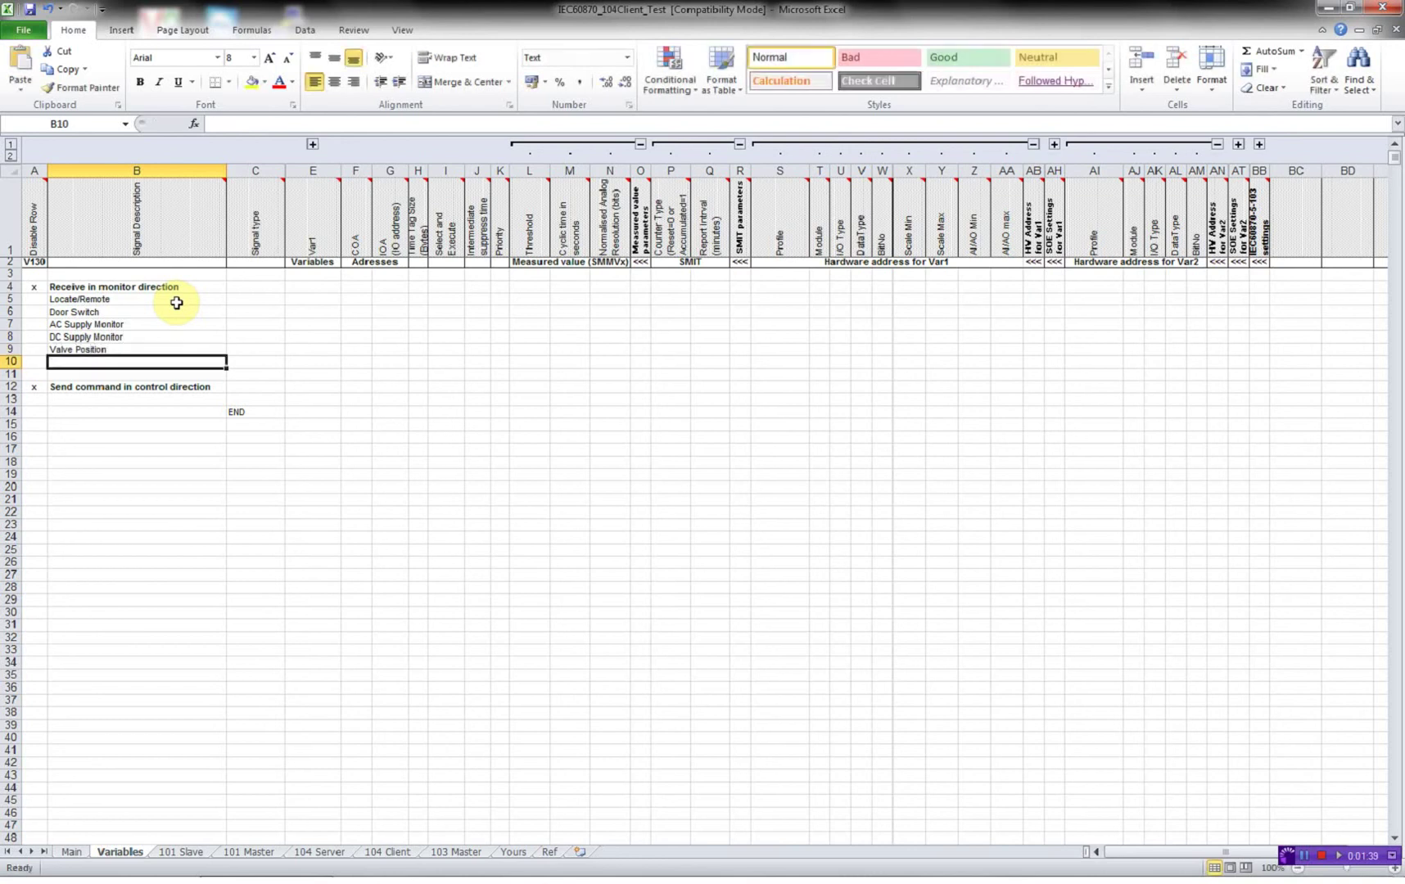
pyautogui.write('Flow')
pyautogui.press('Return')
pyautogui.write('Temperature')
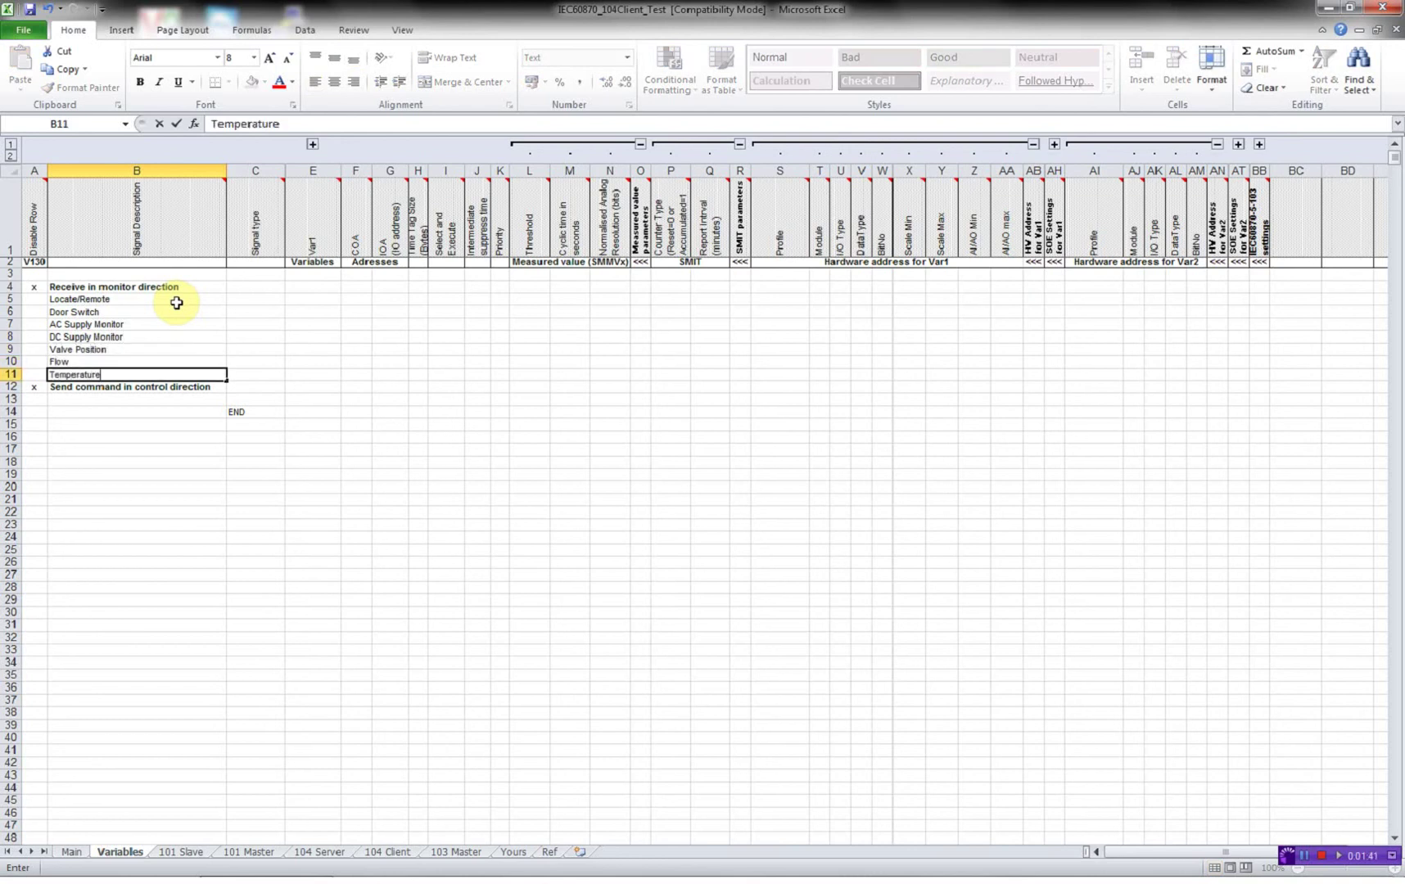
pyautogui.press('Return')
pyautogui.press('Return')
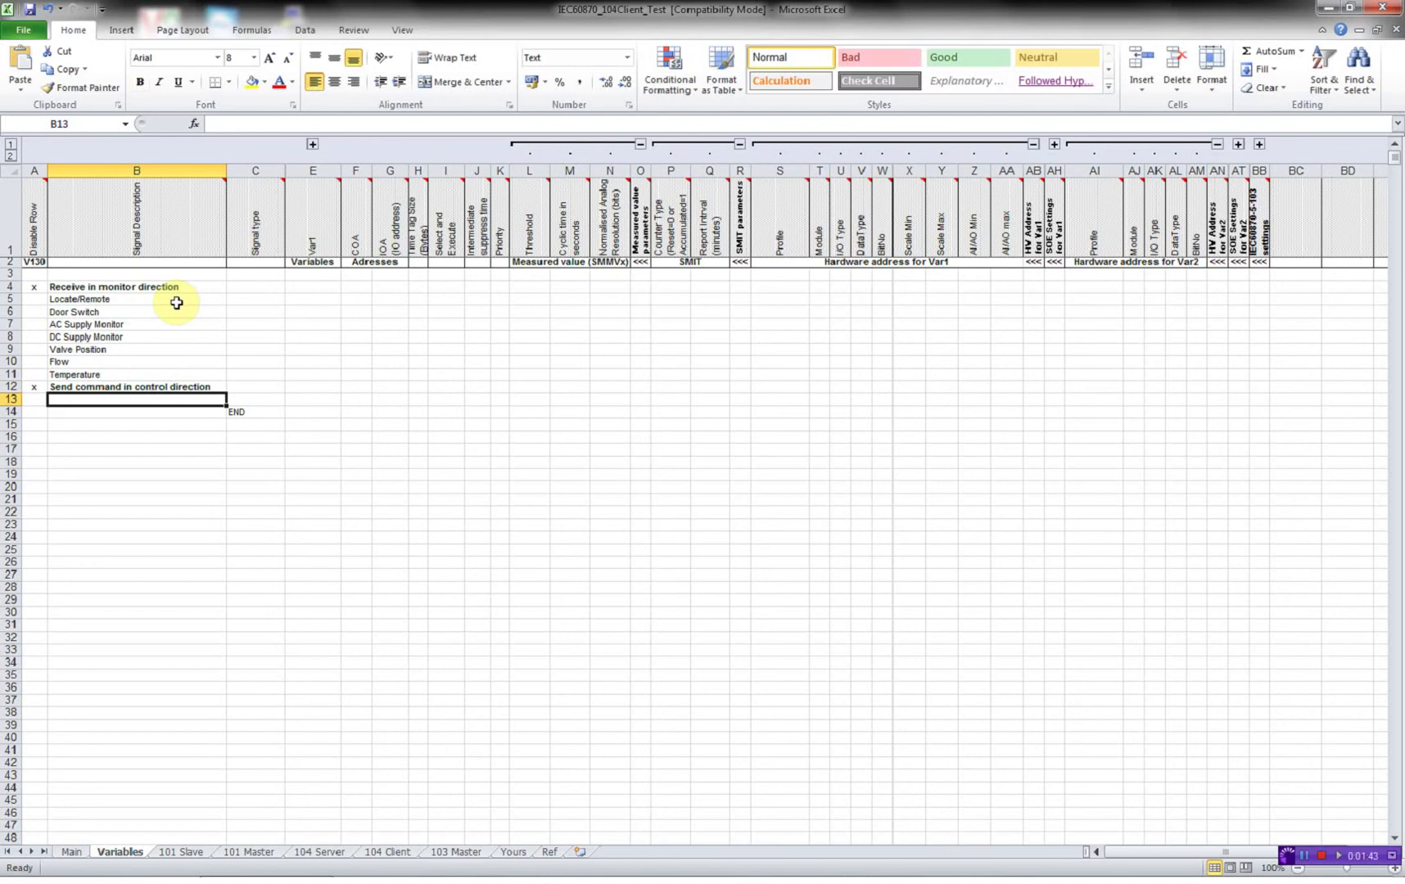
pyautogui.write('Valve Control')
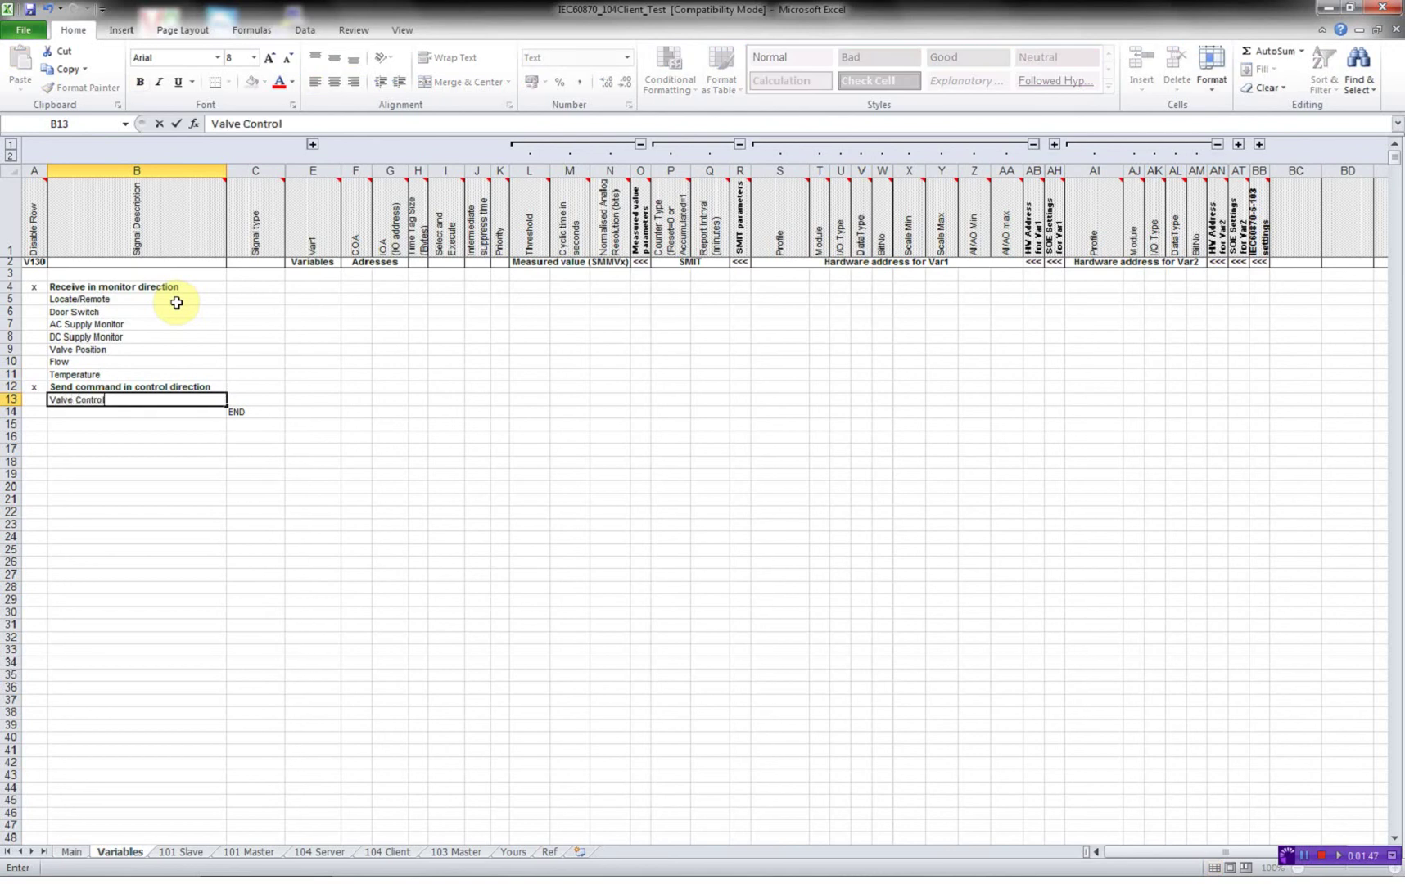
pyautogui.press('Return')
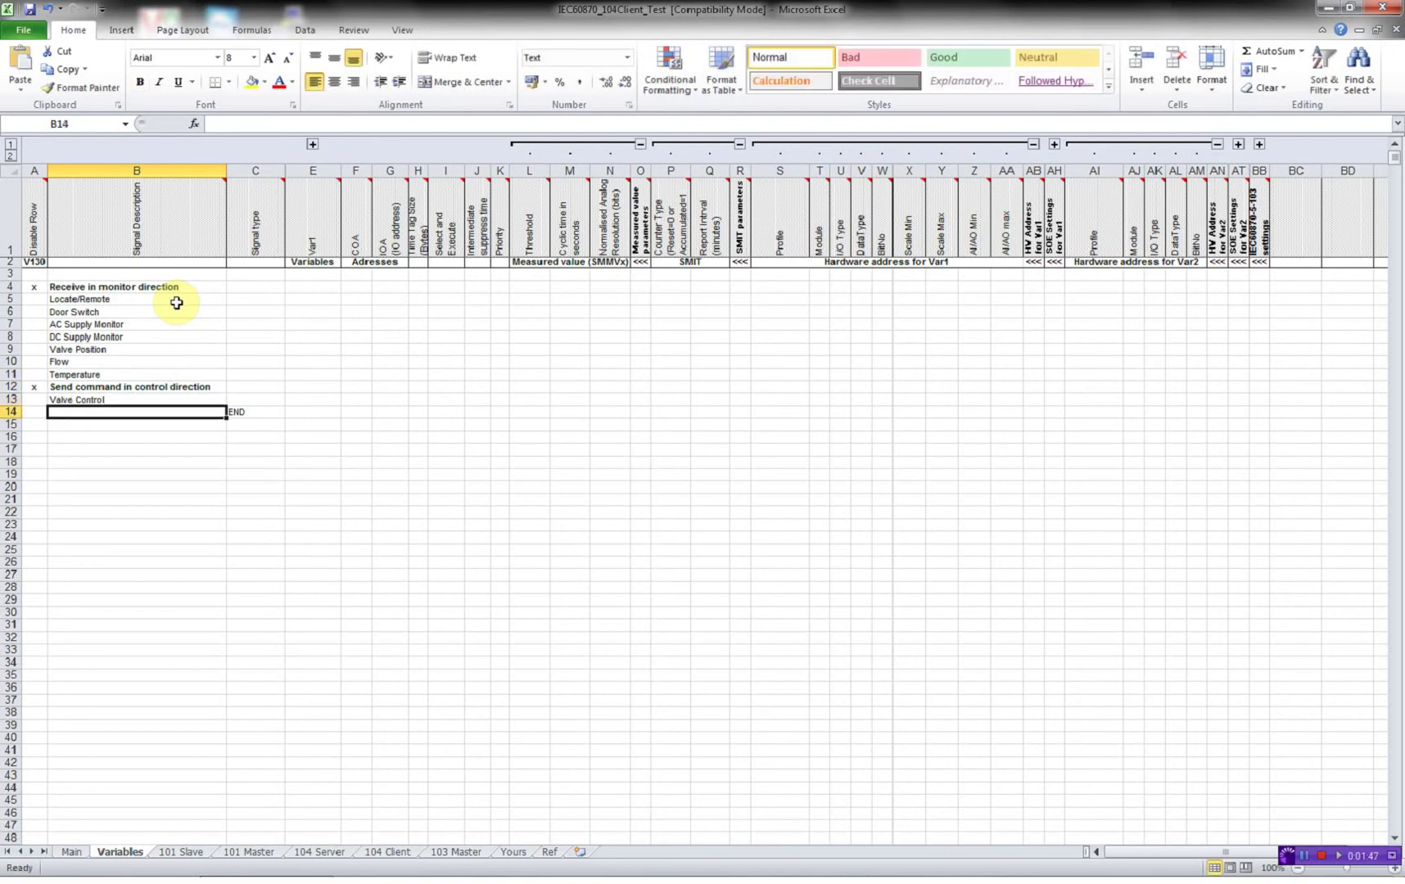
pyautogui.press('Up')
pyautogui.press('Up')
pyautogui.press('Up')
pyautogui.press('Up')
pyautogui.press('Up')
pyautogui.press('Up')
pyautogui.press('Up')
pyautogui.press('Up')
pyautogui.press('Up')
pyautogui.press('Right')
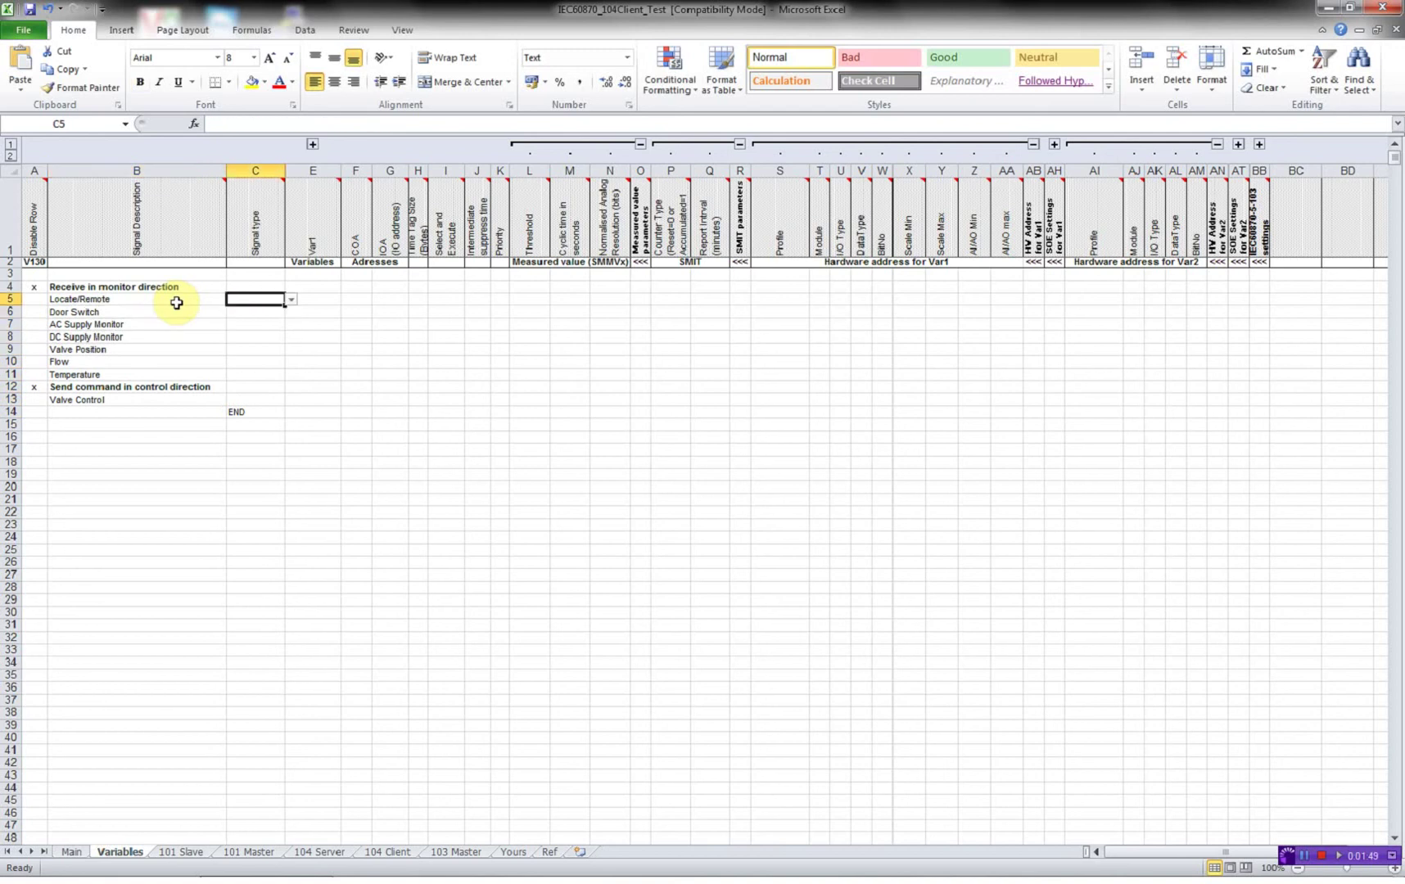
# Set the Locate/Remote and Door Switch signal types to RMSP
pyautogui.click(290, 299)
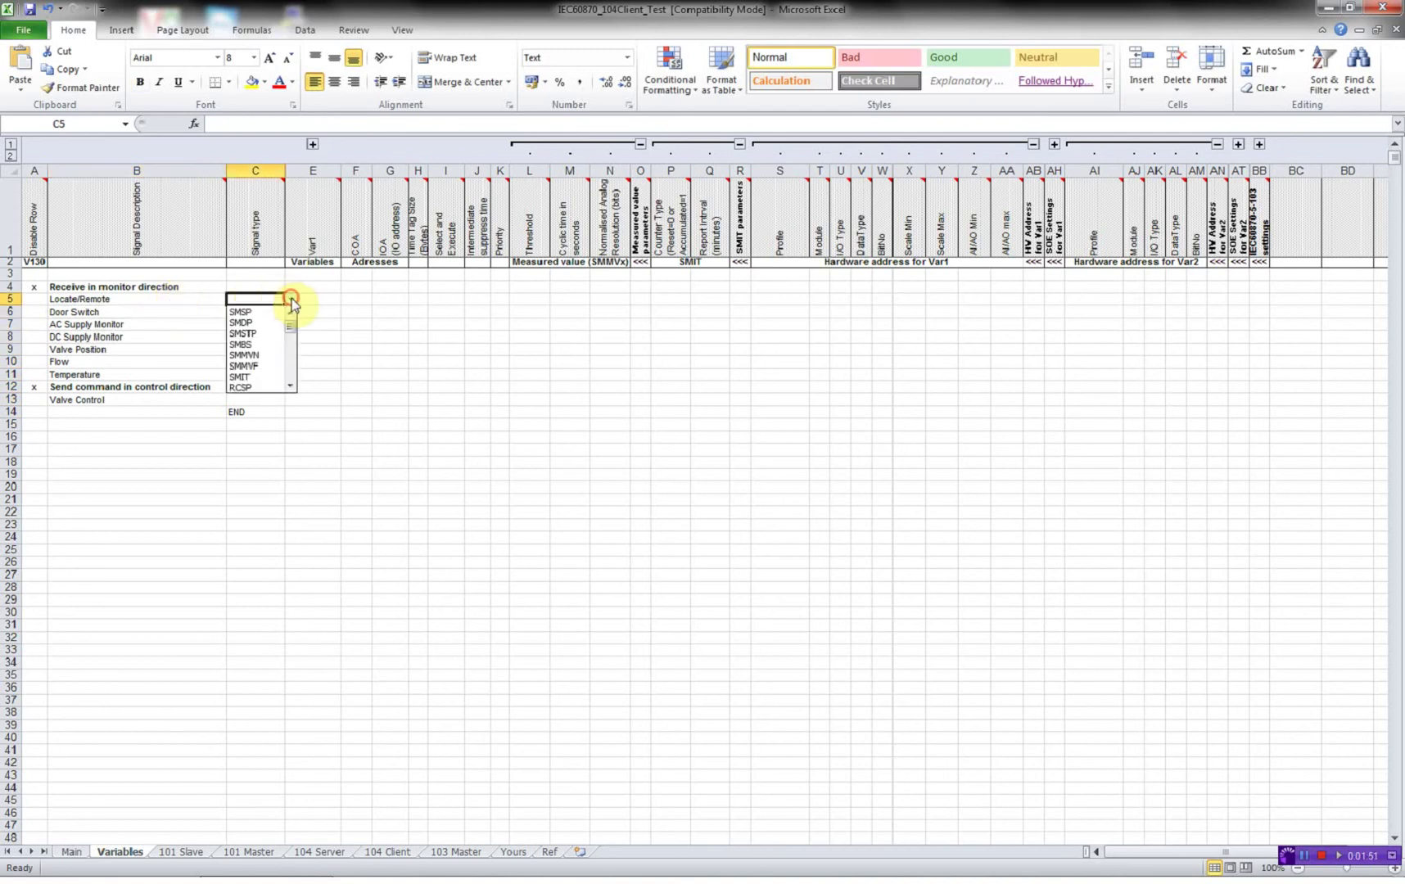
pyautogui.click(291, 359)
pyautogui.click(275, 366)
pyautogui.click(269, 315)
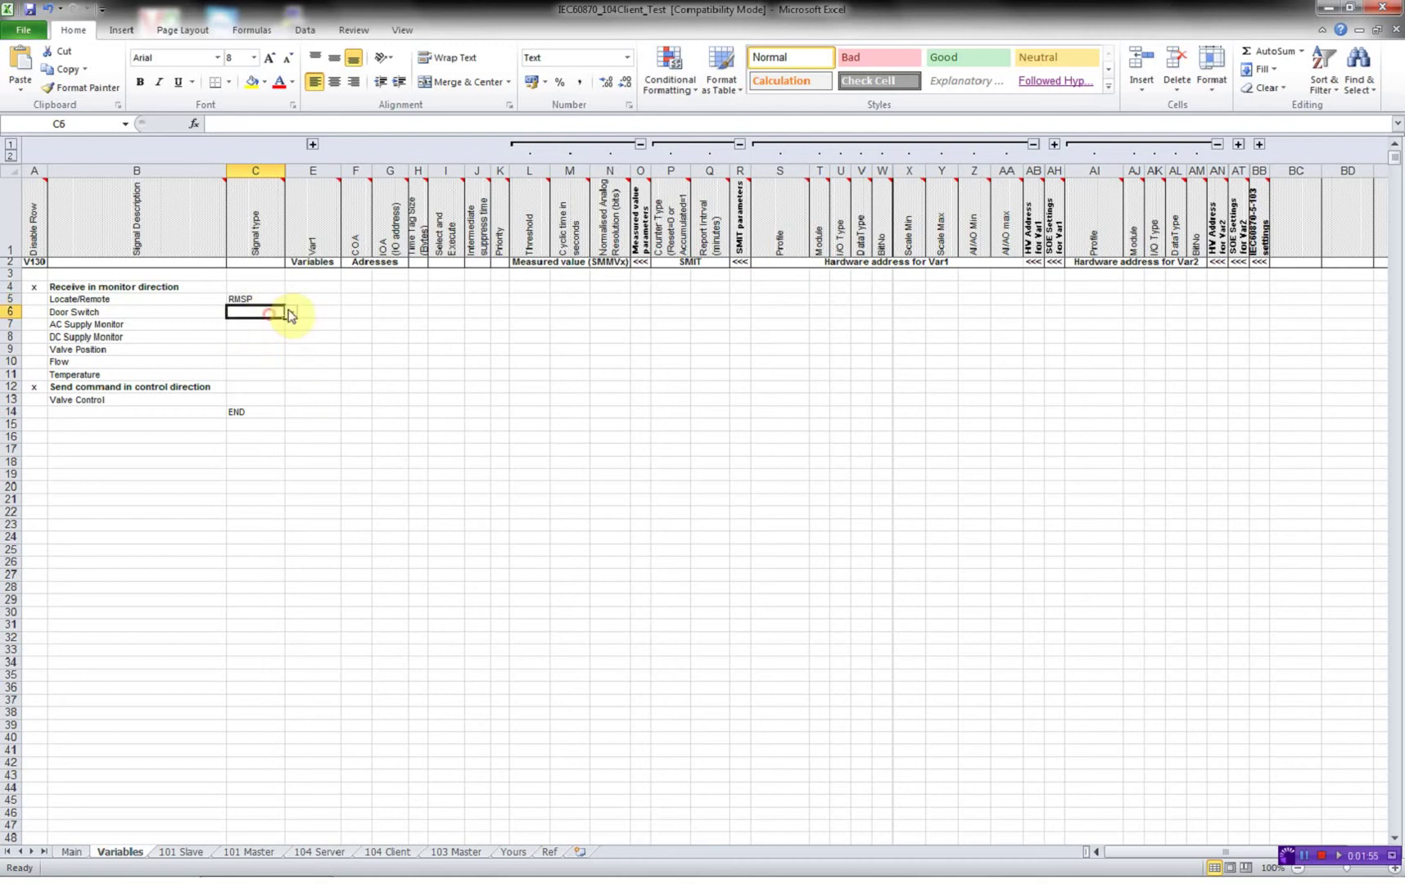
pyautogui.click(291, 312)
pyautogui.click(291, 377)
pyautogui.click(275, 379)
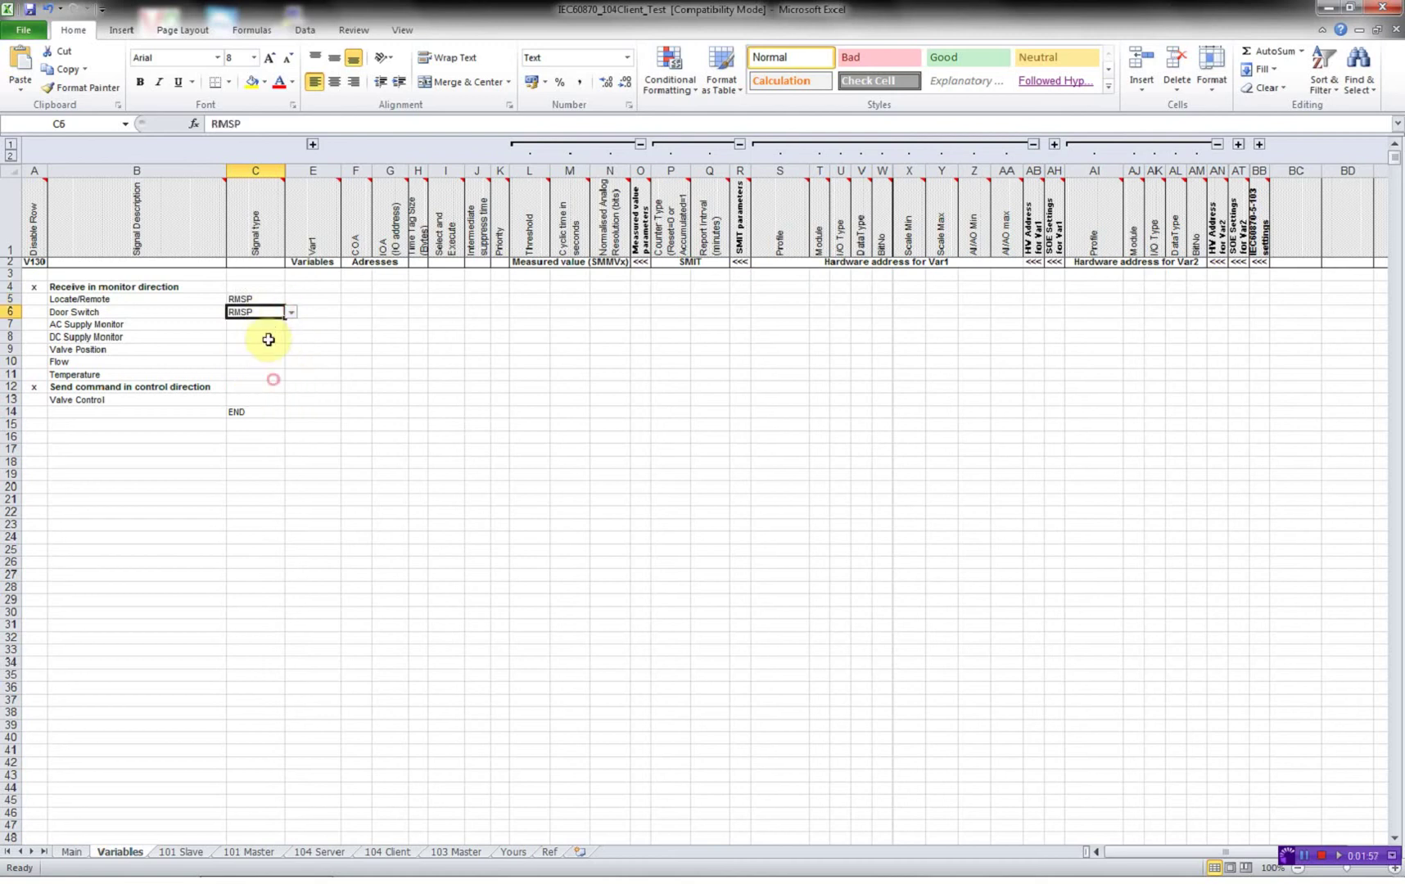
# Set the AC Supply Monitor and DC Supply Monitor signal types to RMSP
pyautogui.click(274, 324)
pyautogui.click(291, 324)
pyautogui.click(291, 383)
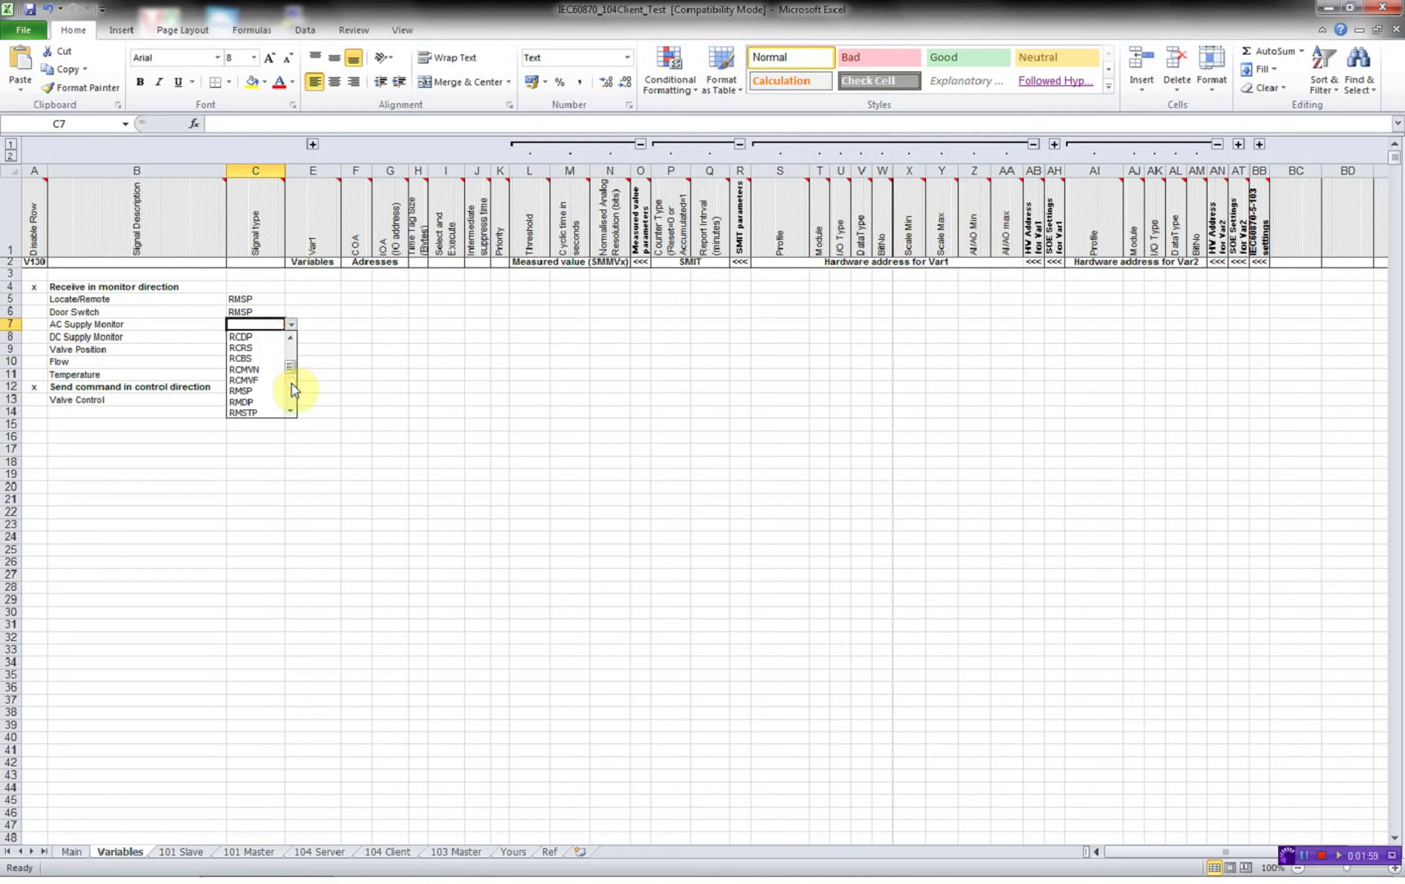
pyautogui.click(267, 392)
pyautogui.click(273, 338)
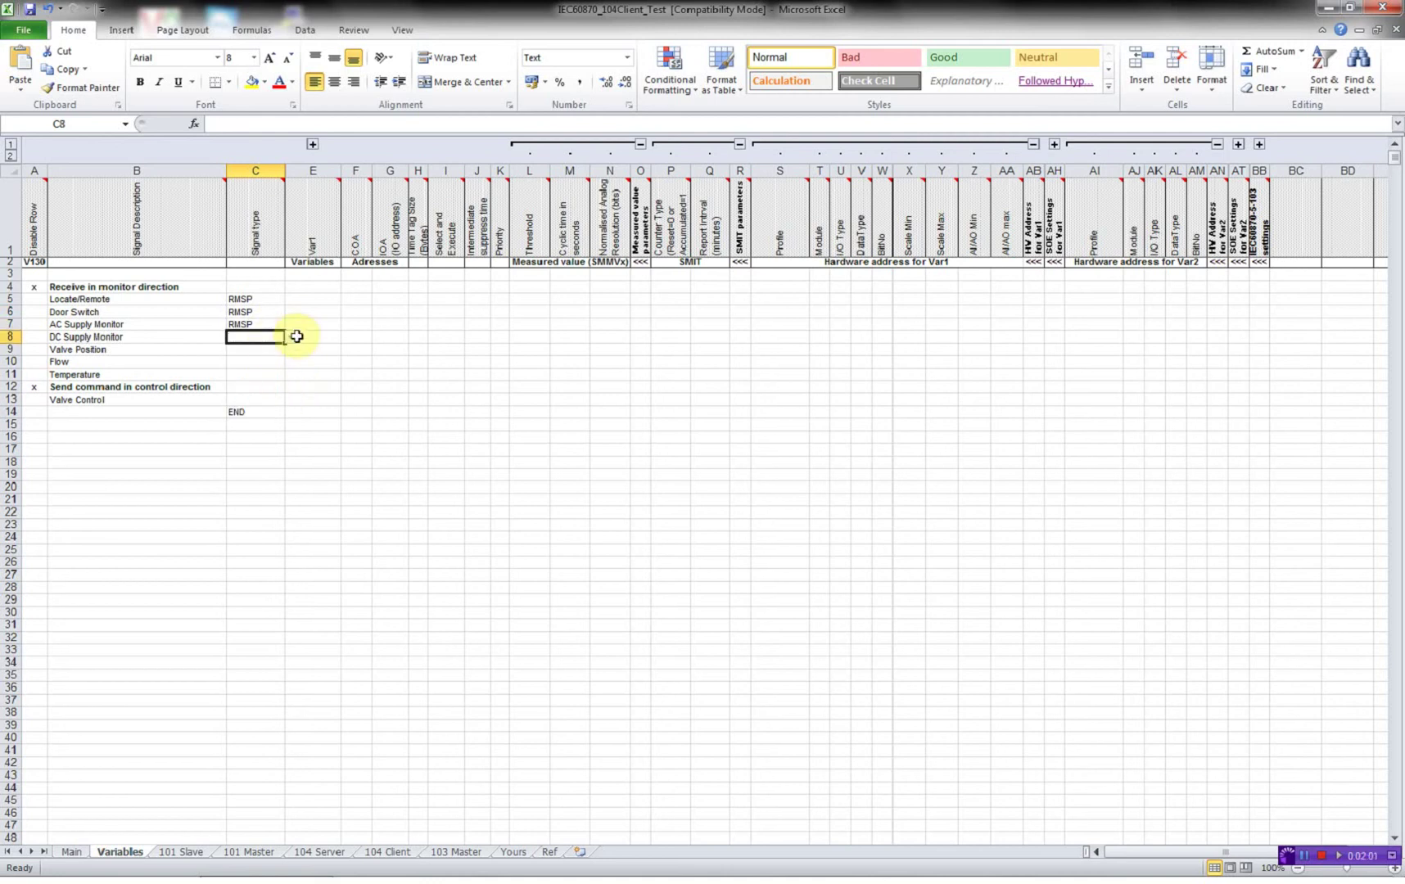
pyautogui.click(291, 337)
pyautogui.click(290, 405)
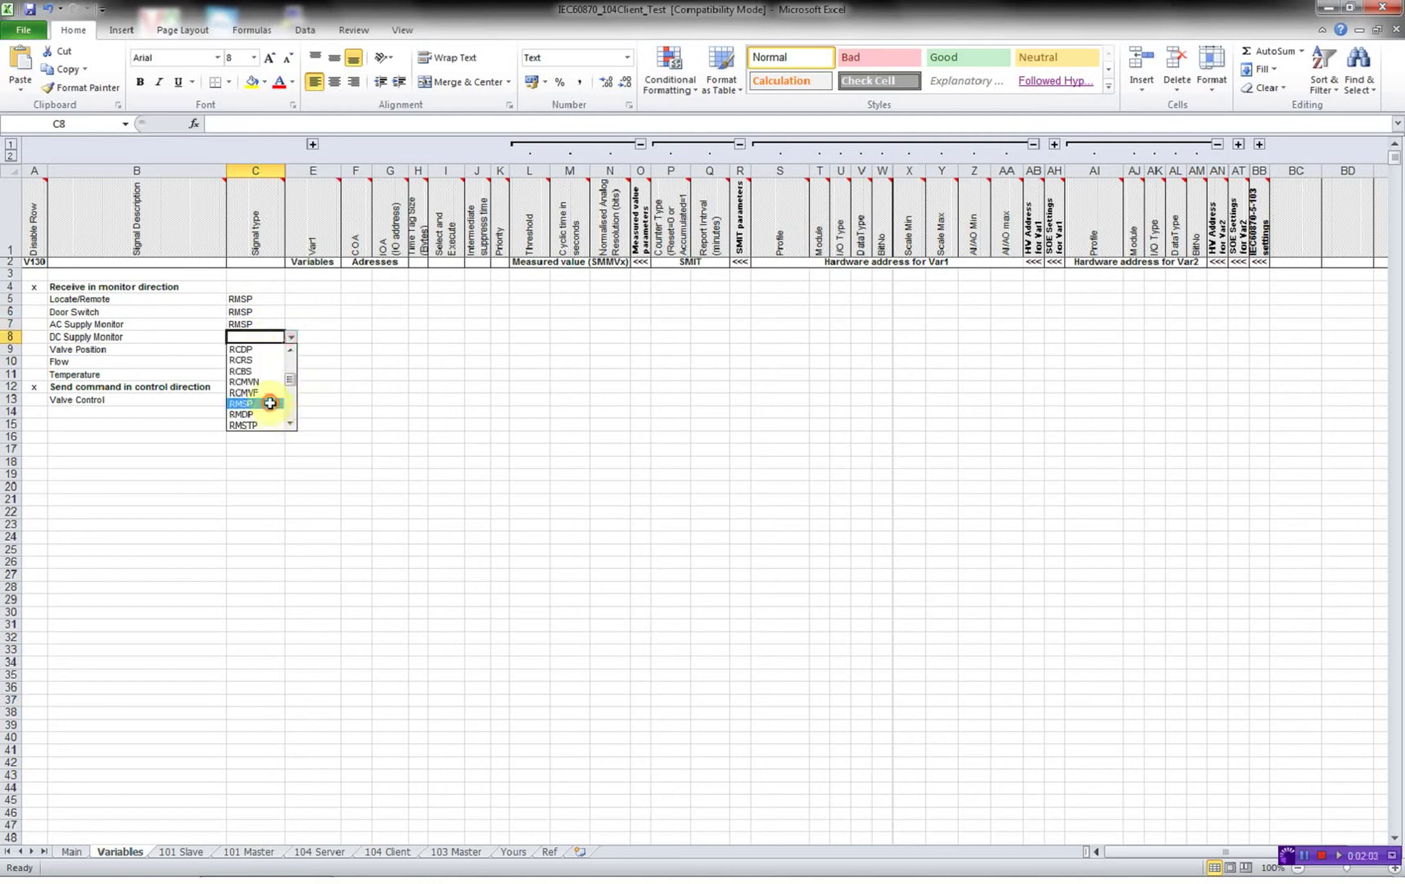
pyautogui.click(273, 403)
# Set Valve Position to RMDP and Flow to RMMVN
pyautogui.click(270, 350)
pyautogui.click(292, 351)
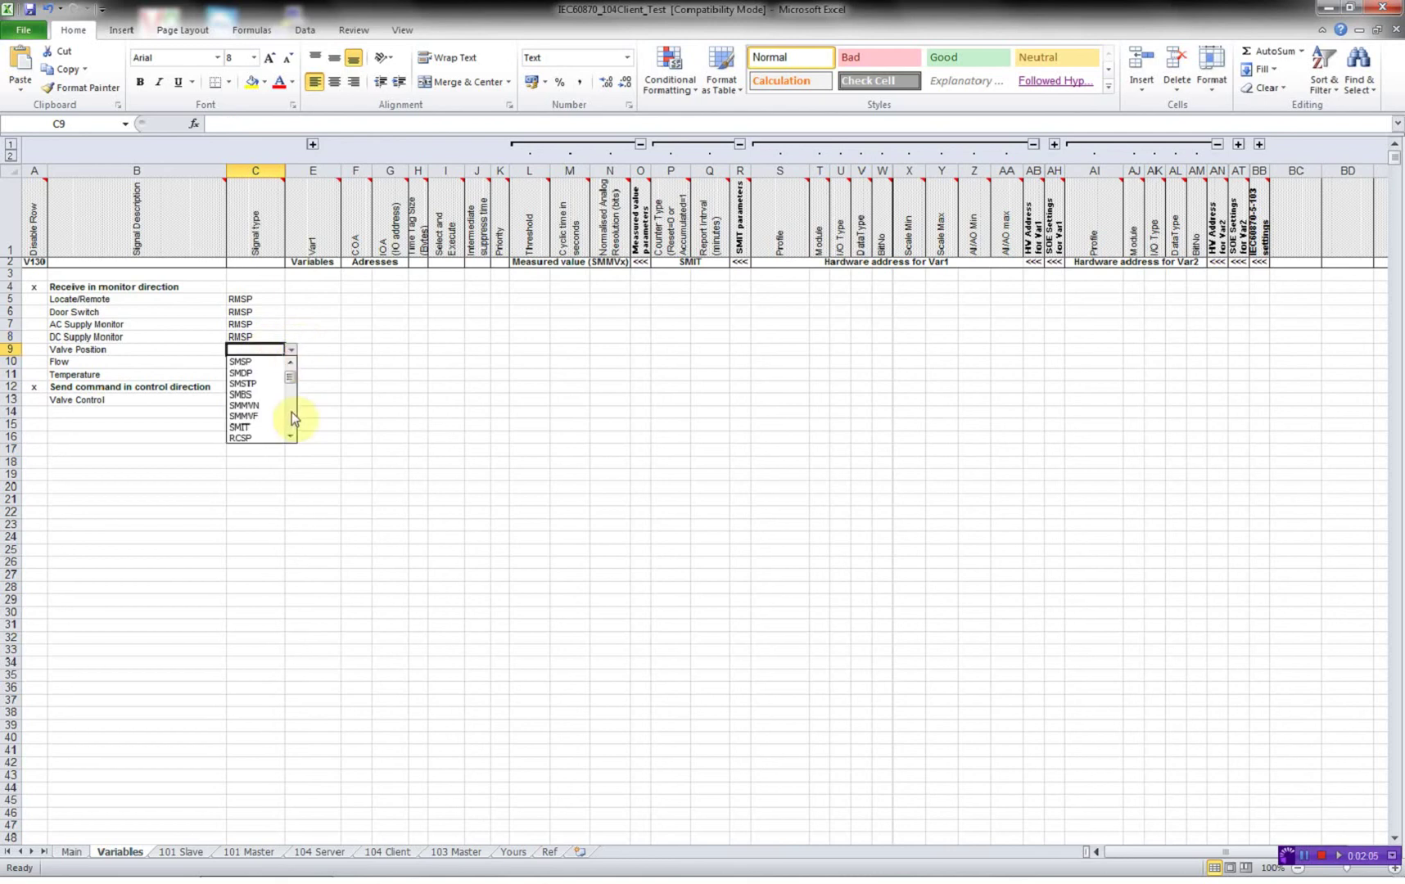
pyautogui.click(292, 412)
pyautogui.click(270, 427)
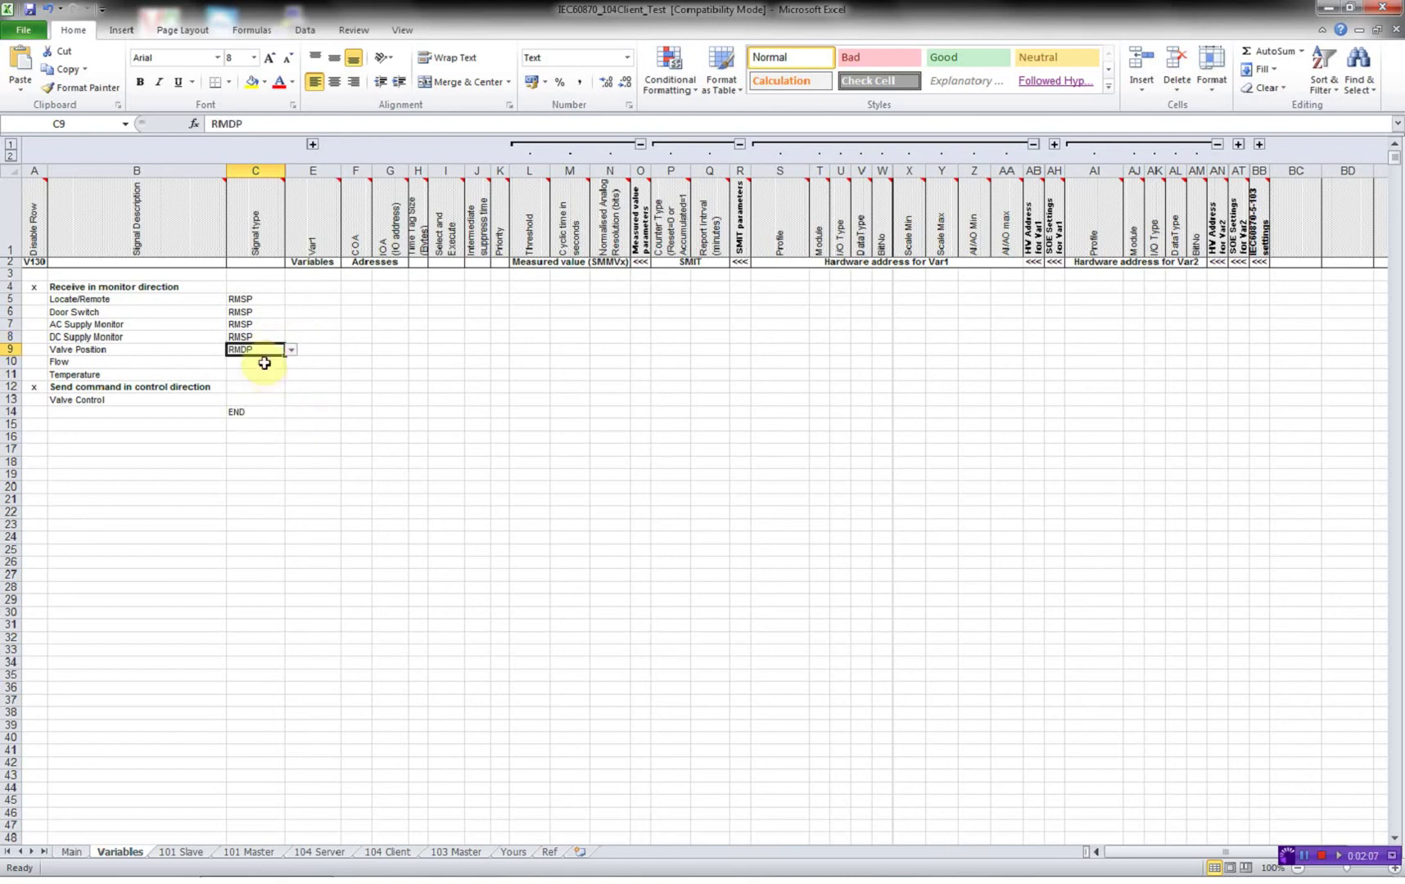
pyautogui.click(274, 362)
pyautogui.click(290, 361)
pyautogui.click(291, 424)
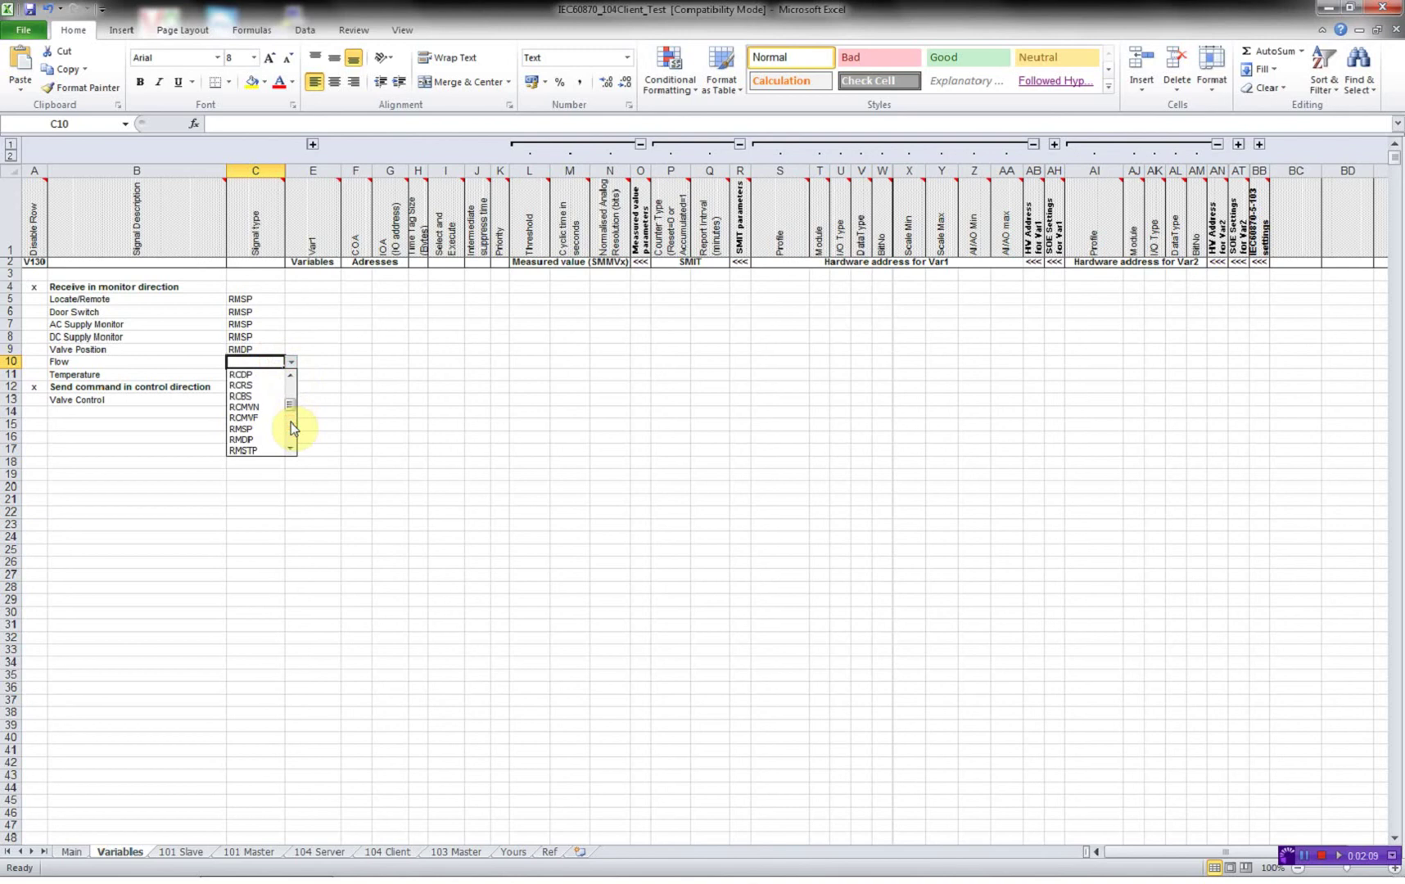
pyautogui.click(290, 424)
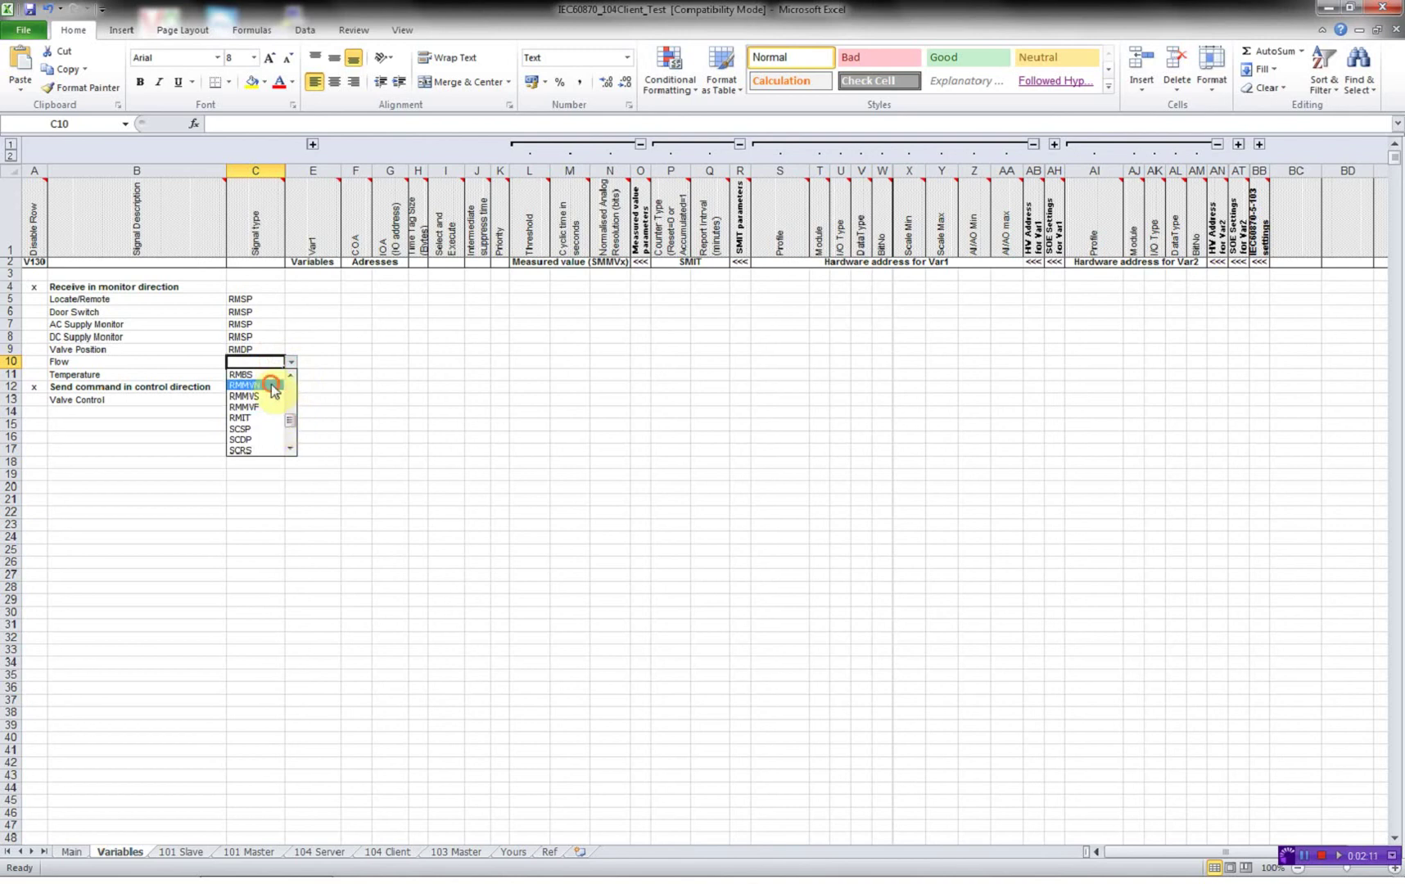
pyautogui.click(270, 381)
# Set Temperature to RMMVN and Valve Control to SCDP
pyautogui.click(272, 375)
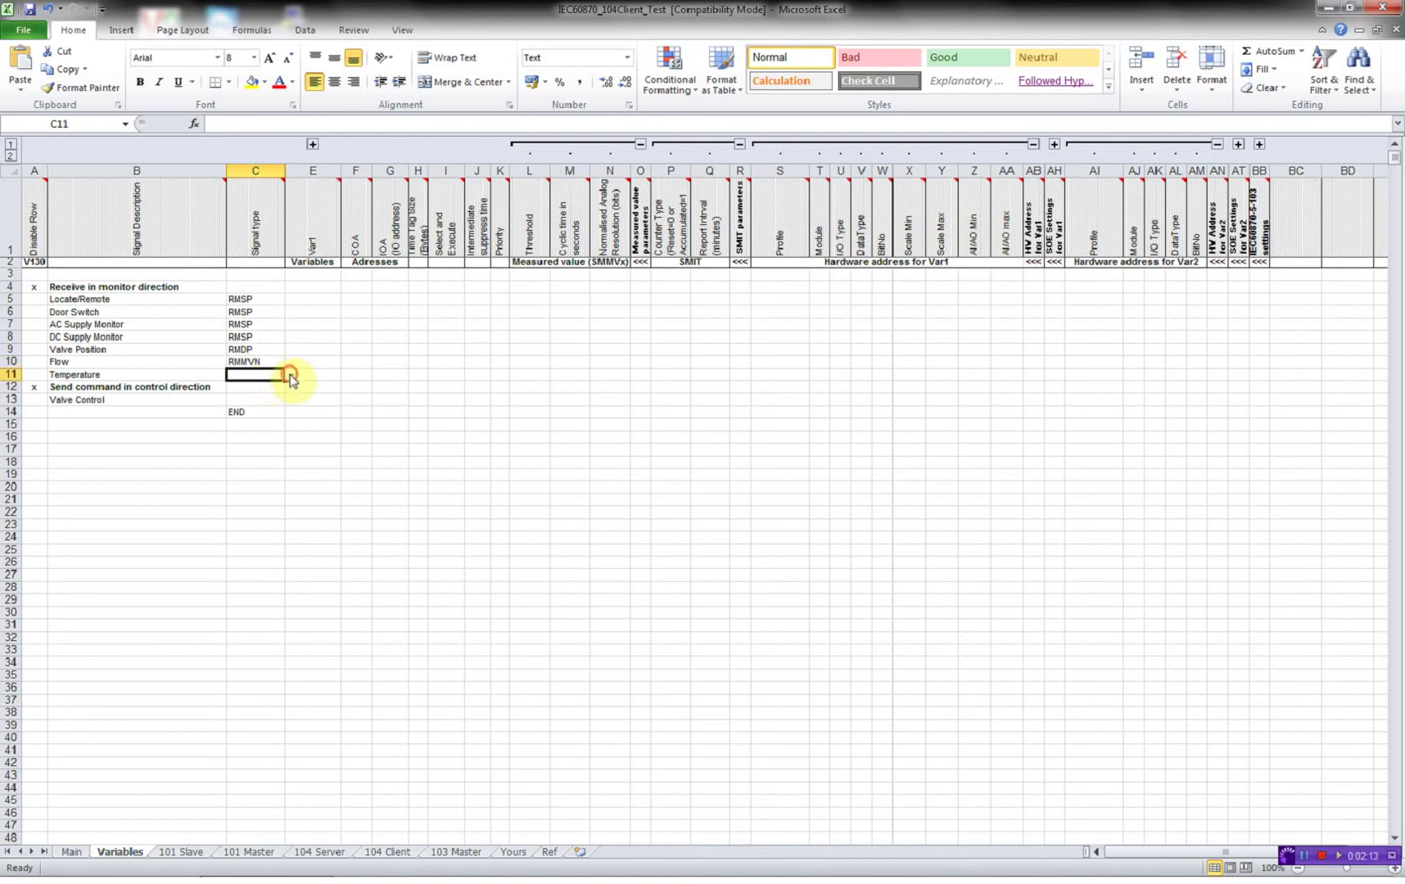
pyautogui.click(290, 374)
pyautogui.click(292, 439)
pyautogui.click(292, 438)
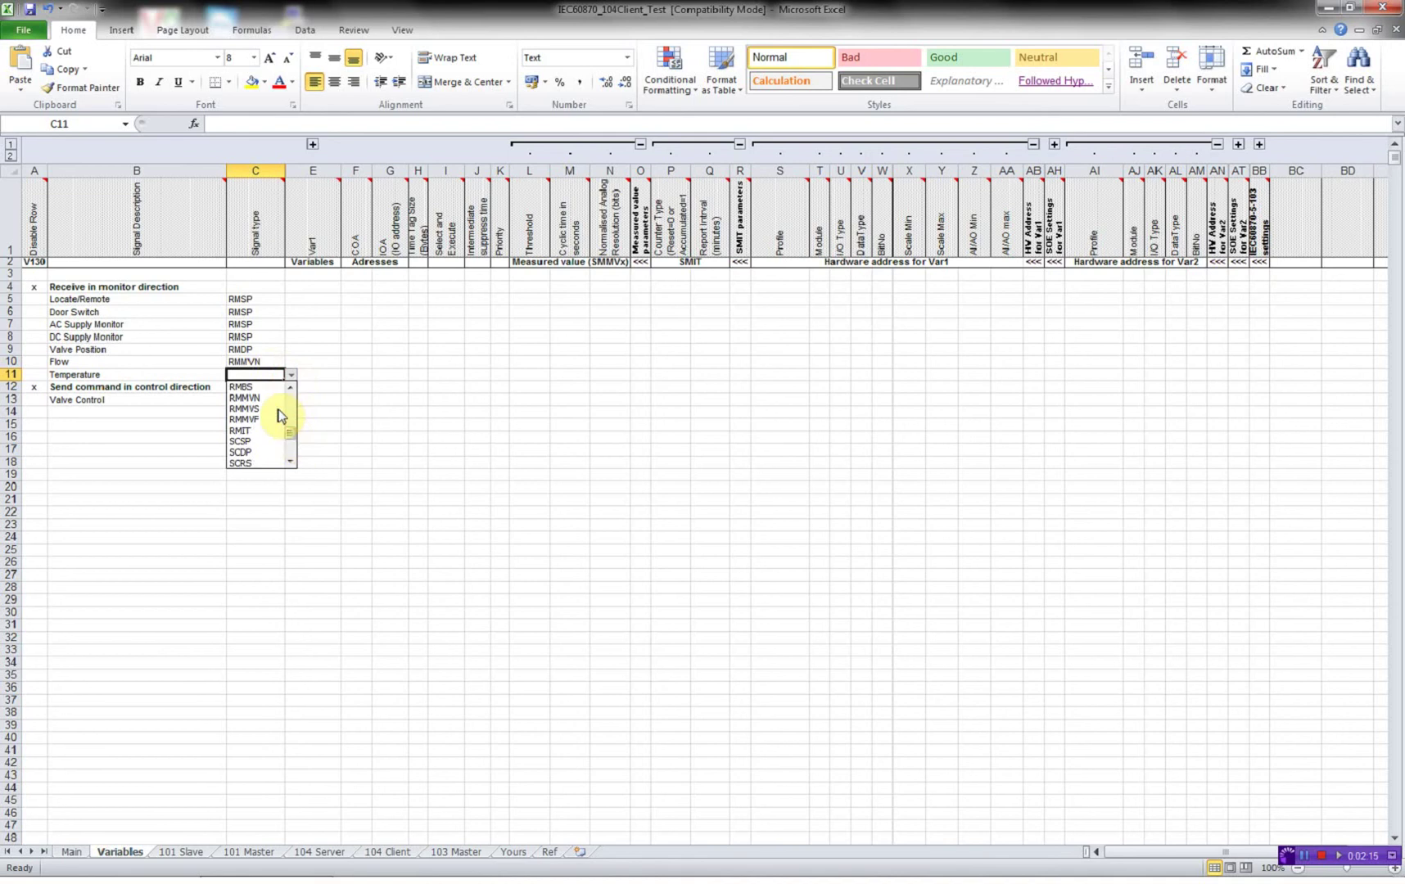
pyautogui.click(275, 398)
pyautogui.click(270, 399)
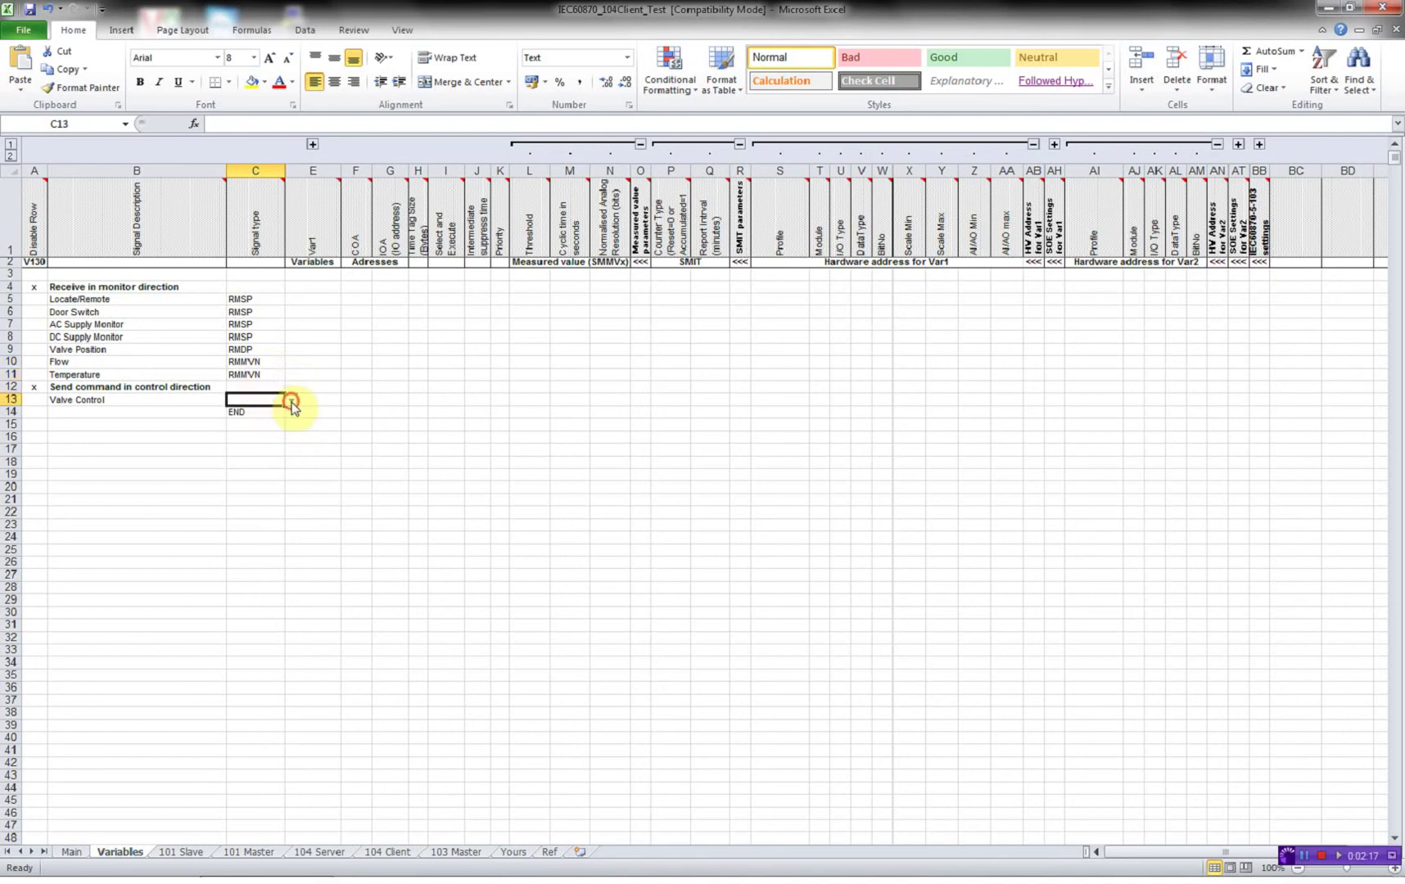
pyautogui.click(290, 399)
pyautogui.click(294, 467)
pyautogui.click(294, 467)
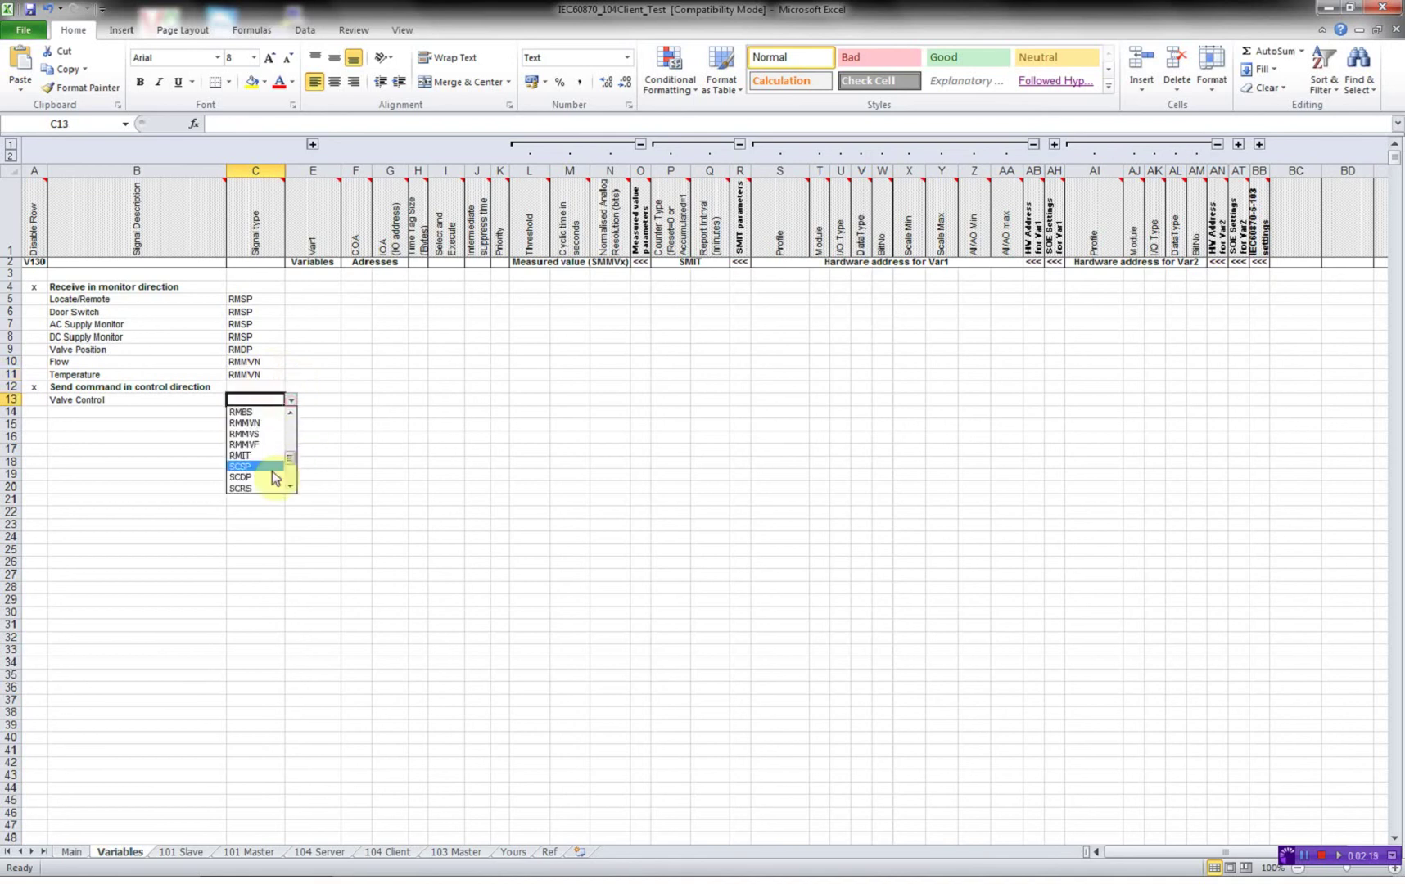
pyautogui.click(263, 481)
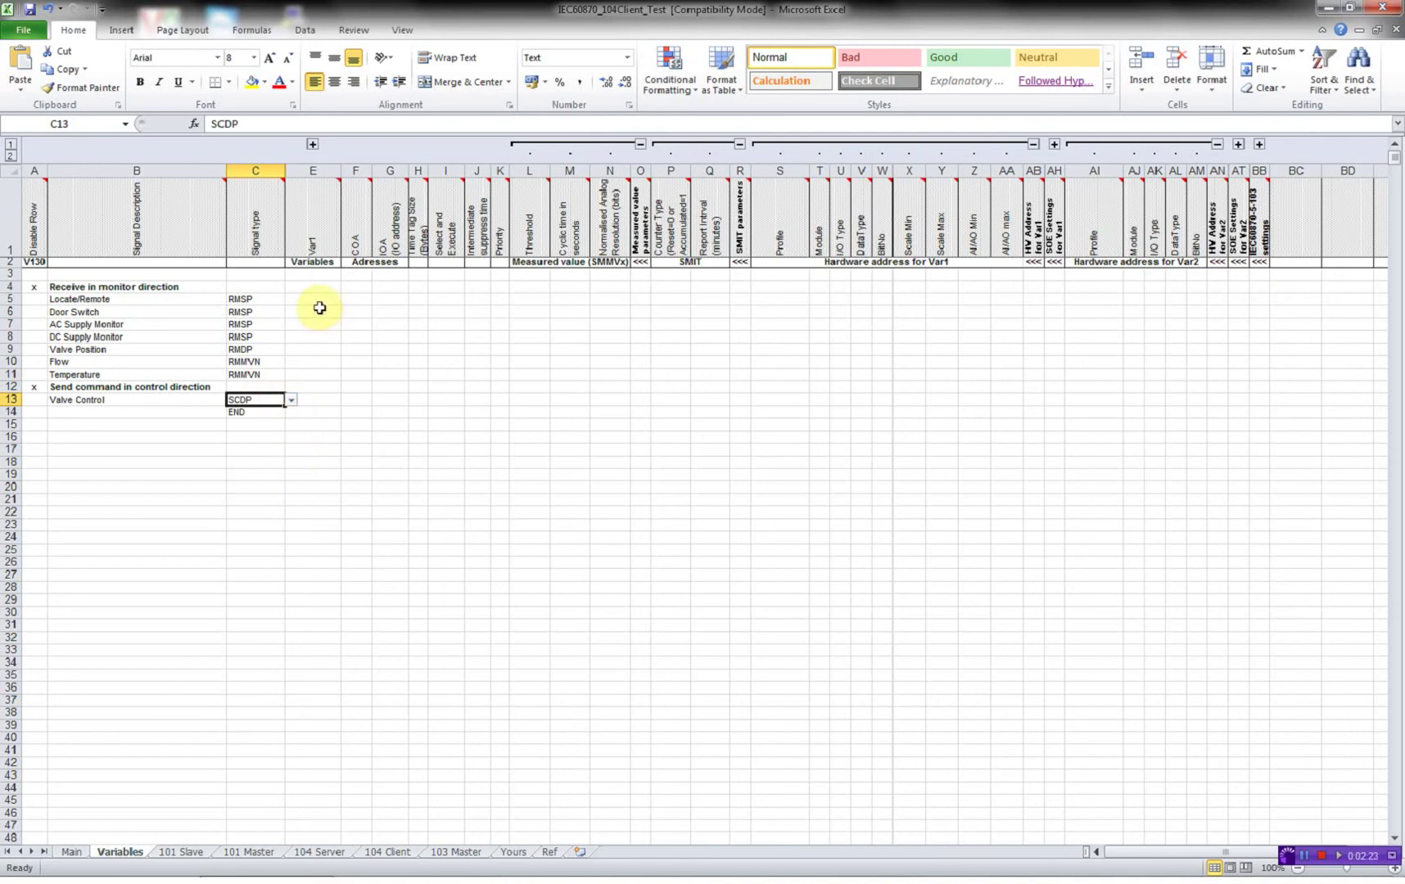
# Enter S001_1 as the Var1 name for Locate/Remote
pyautogui.click(320, 301)
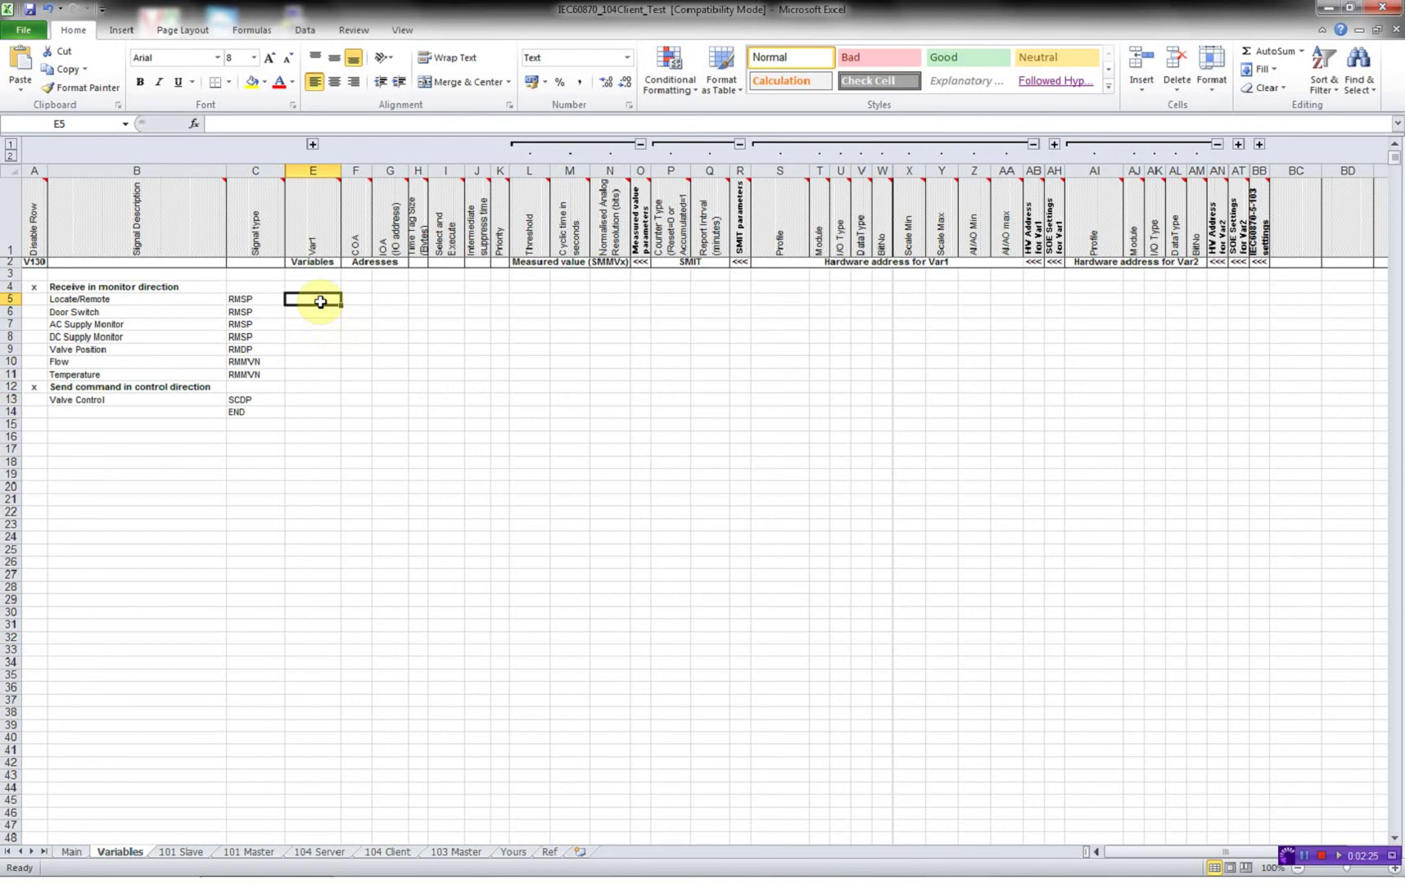
pyautogui.write('S0')
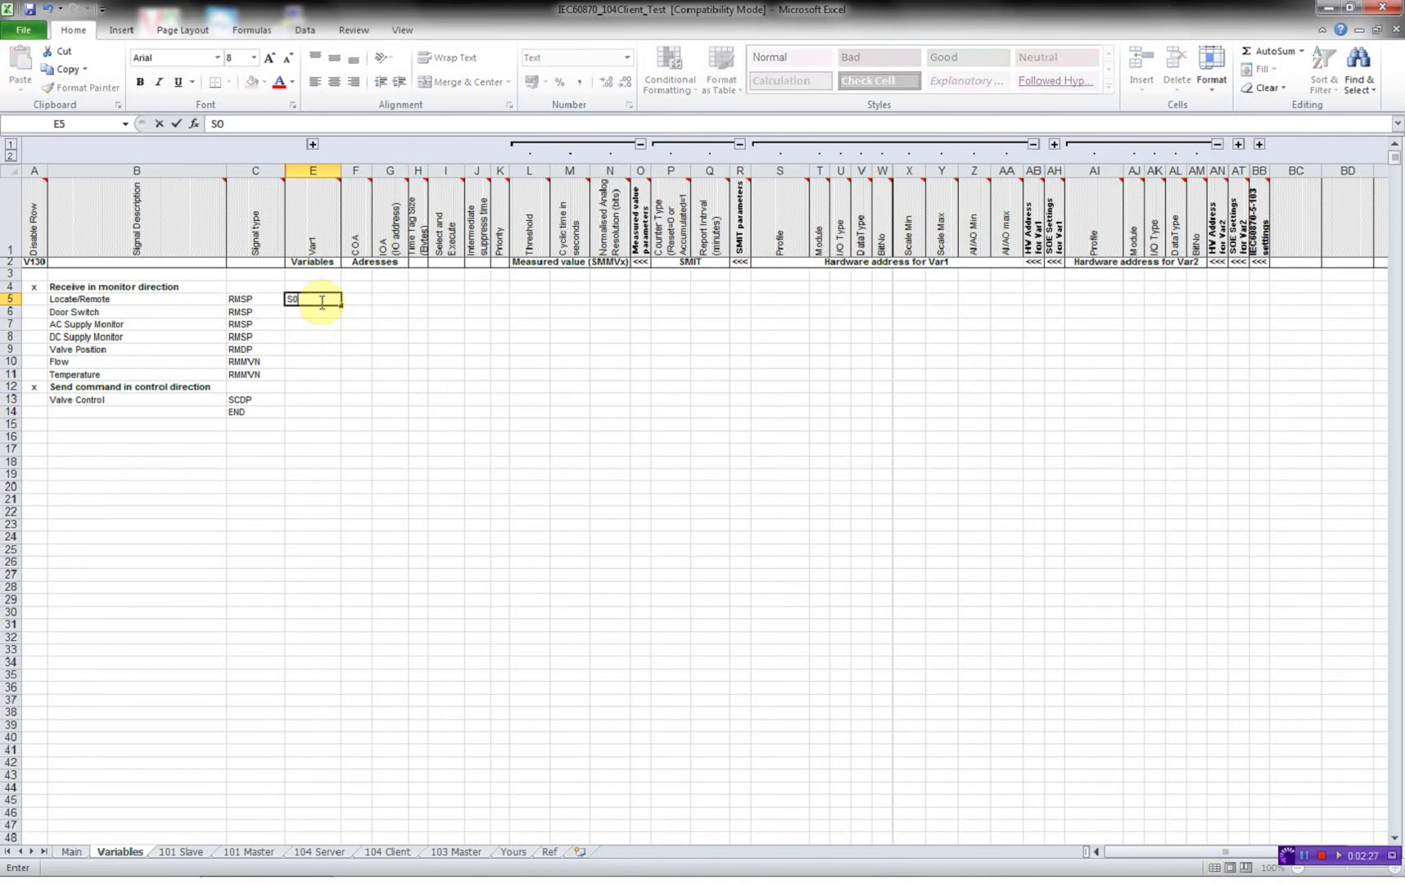
pyautogui.write('01_')
pyautogui.press('Up')
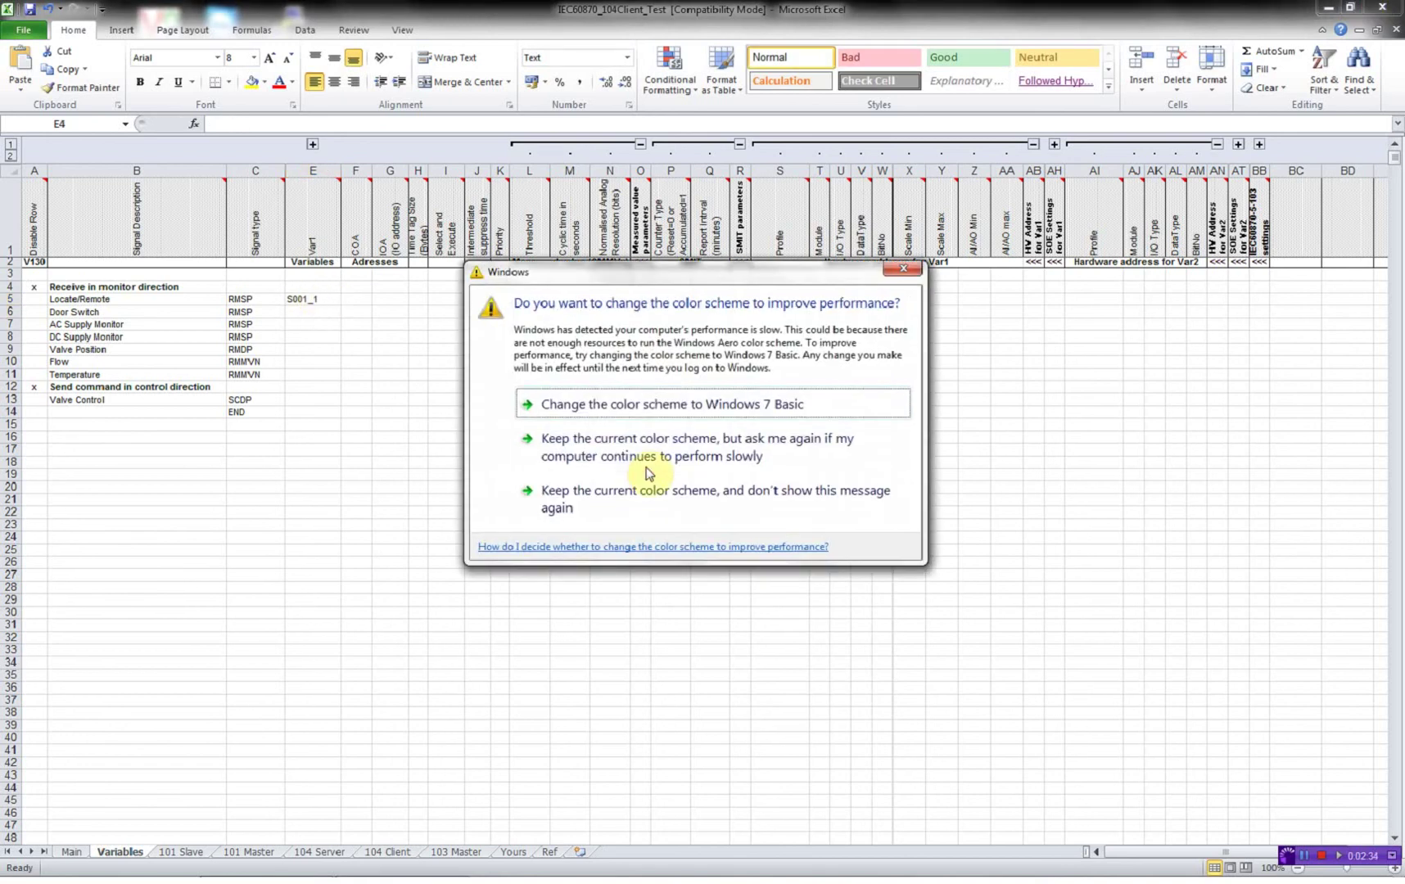
# Dismiss the colour-scheme prompt and enter IOA addresses 1, 2 and 3
pyautogui.click(620, 453)
pyautogui.click(398, 302)
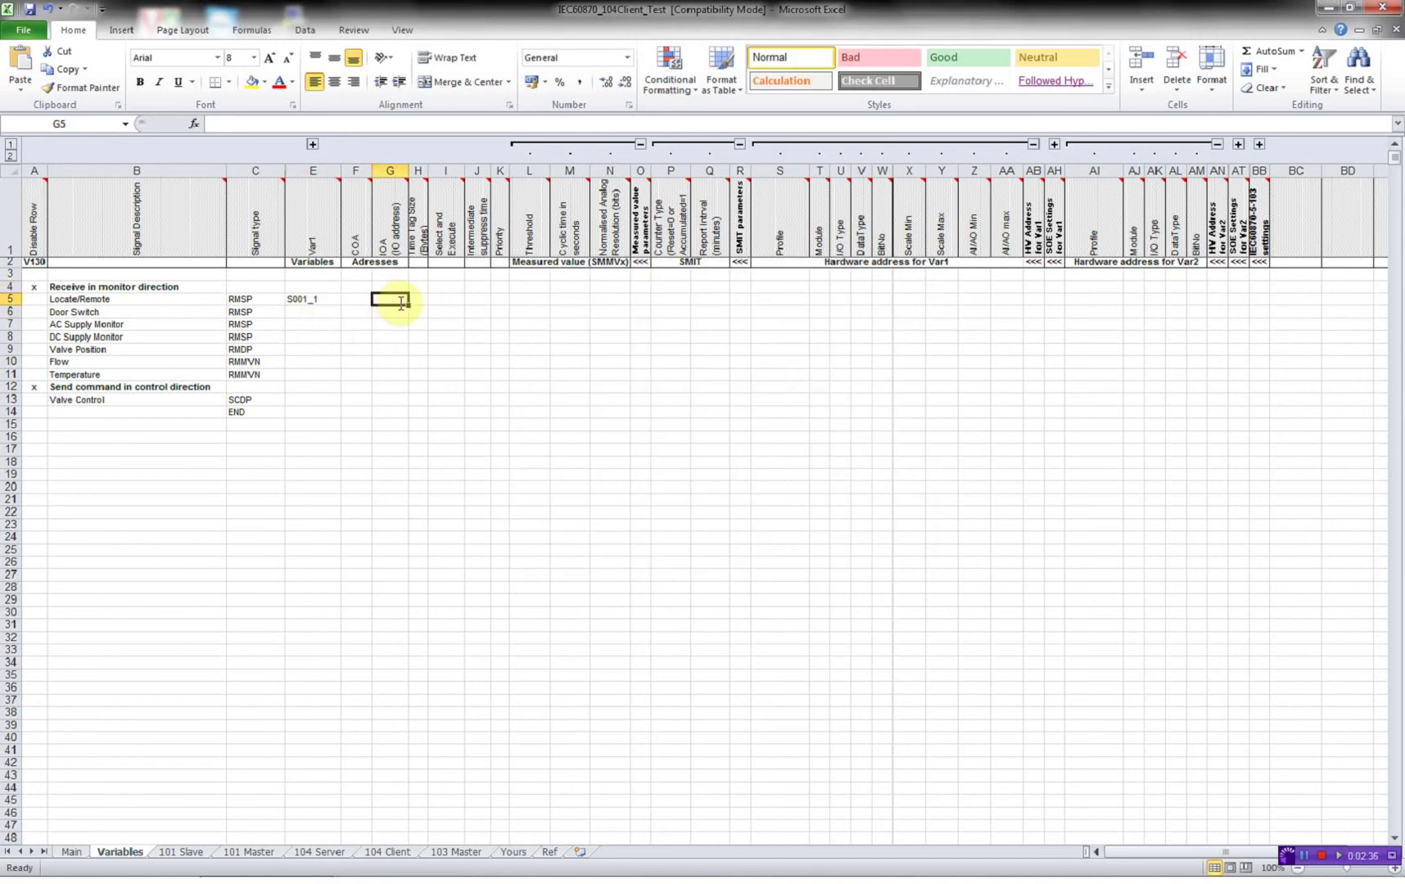
pyautogui.write('1')
pyautogui.press('Return')
pyautogui.write('2')
pyautogui.press('Return')
pyautogui.write('3')
pyautogui.press('Return')
# Enter IOA addresses 4, 2001, 4001, 4002 and 3001 for the remaining signals
pyautogui.write('4')
pyautogui.press('Return')
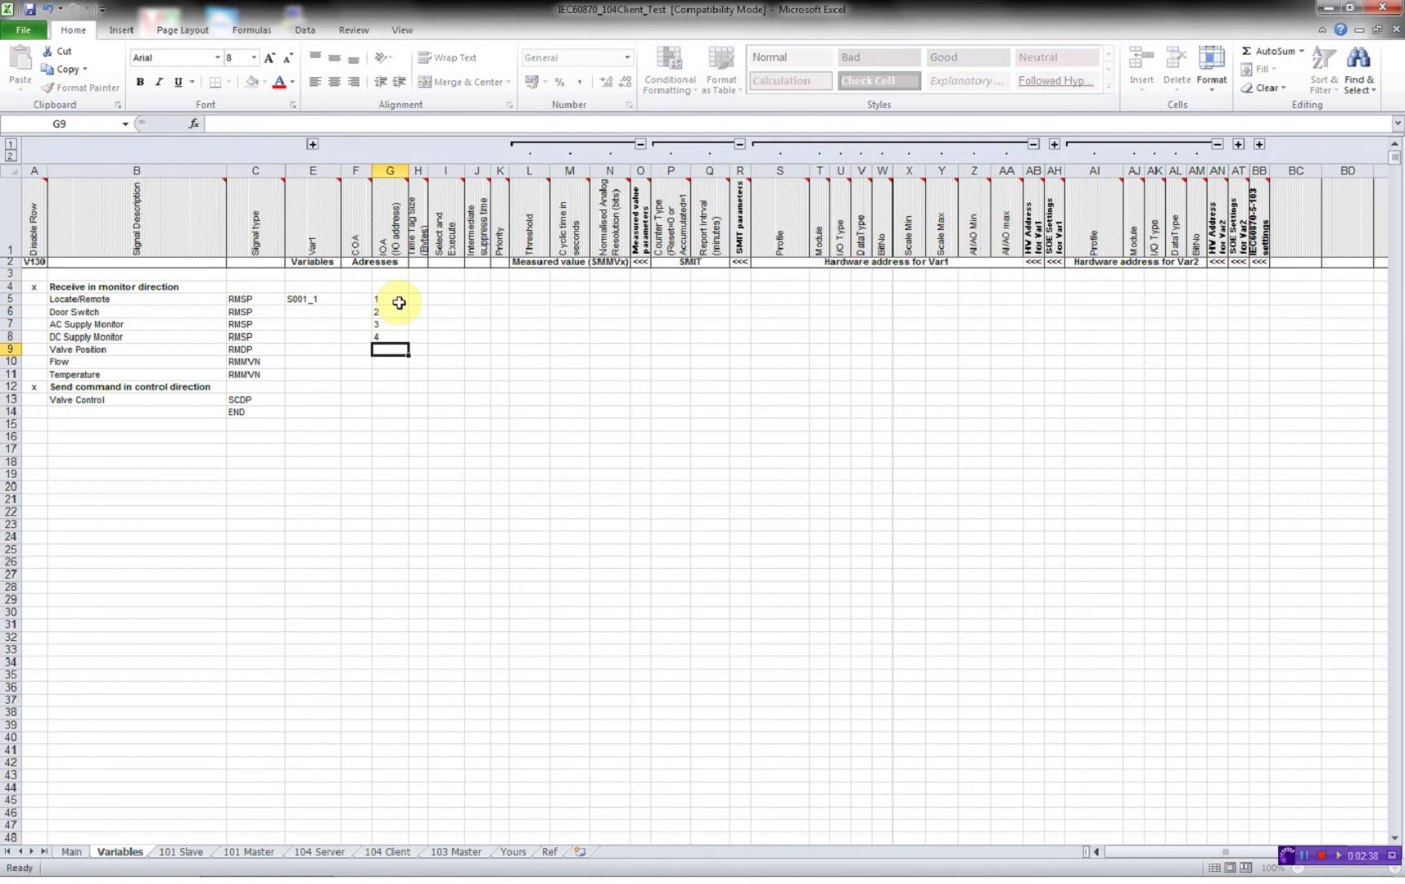
pyautogui.write('2001')
pyautogui.press('Return')
pyautogui.write('4001')
pyautogui.press('Return')
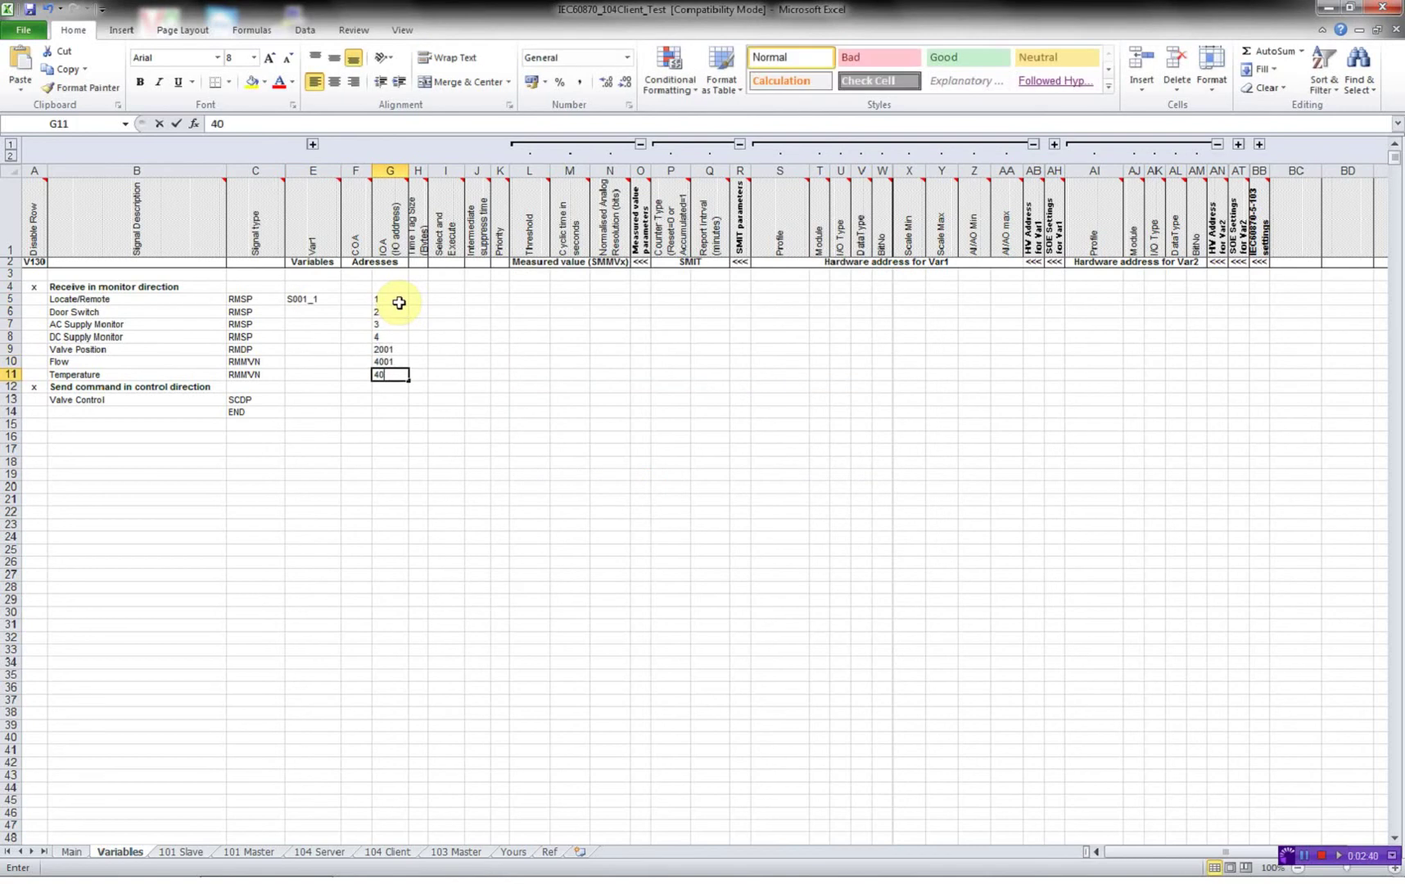
pyautogui.write('4002')
pyautogui.press('Return')
pyautogui.press('Return')
pyautogui.write('3001')
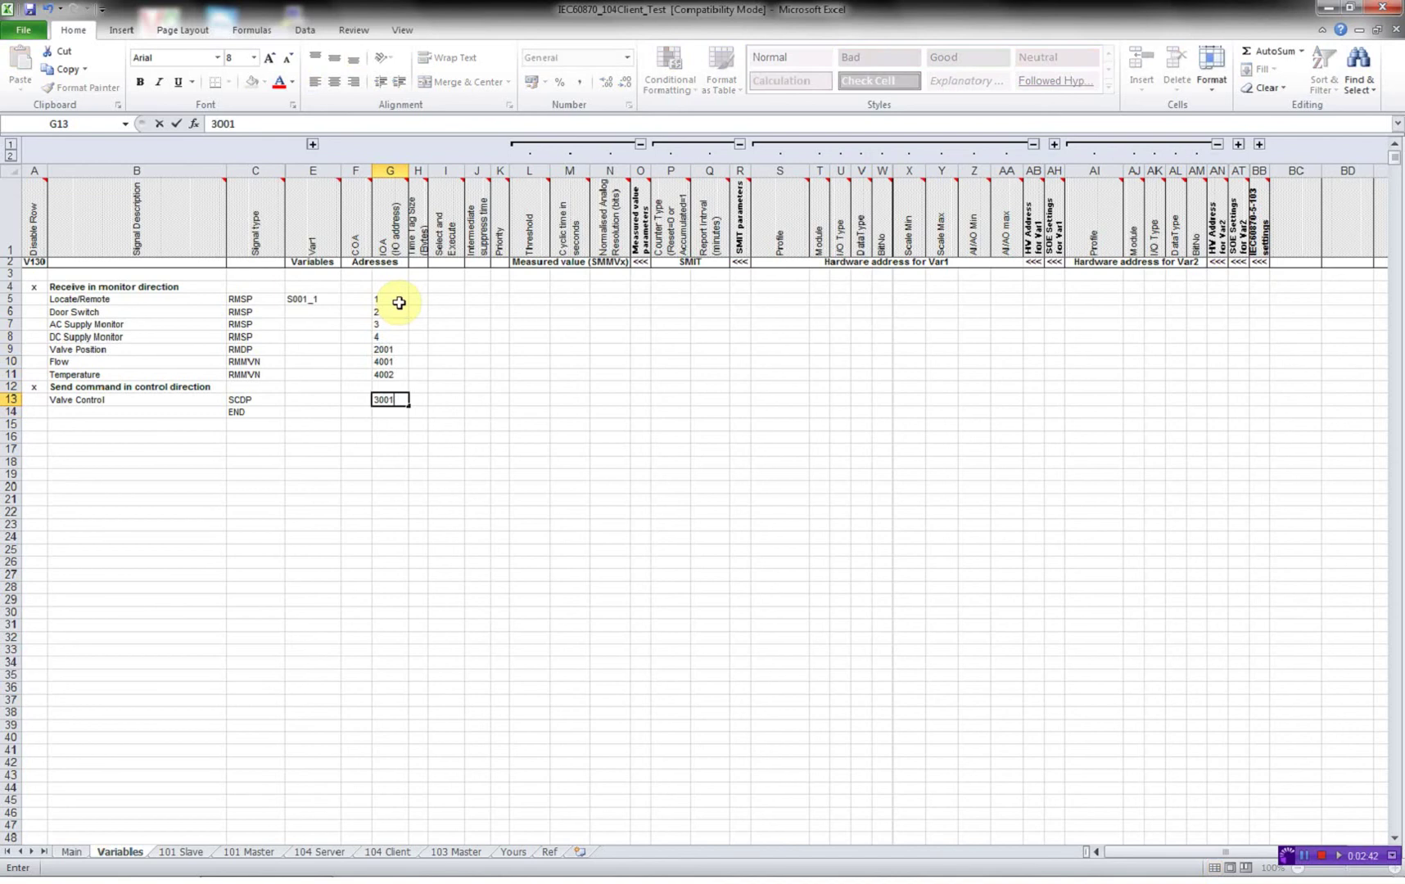
pyautogui.press('Up')
pyautogui.press('Up')
pyautogui.press('Up')
pyautogui.press('Up')
pyautogui.press('Up')
pyautogui.press('Up')
pyautogui.press('Up')
# Name the Door Switch variable S001_2, correcting the mistyped entry
pyautogui.press('Left')
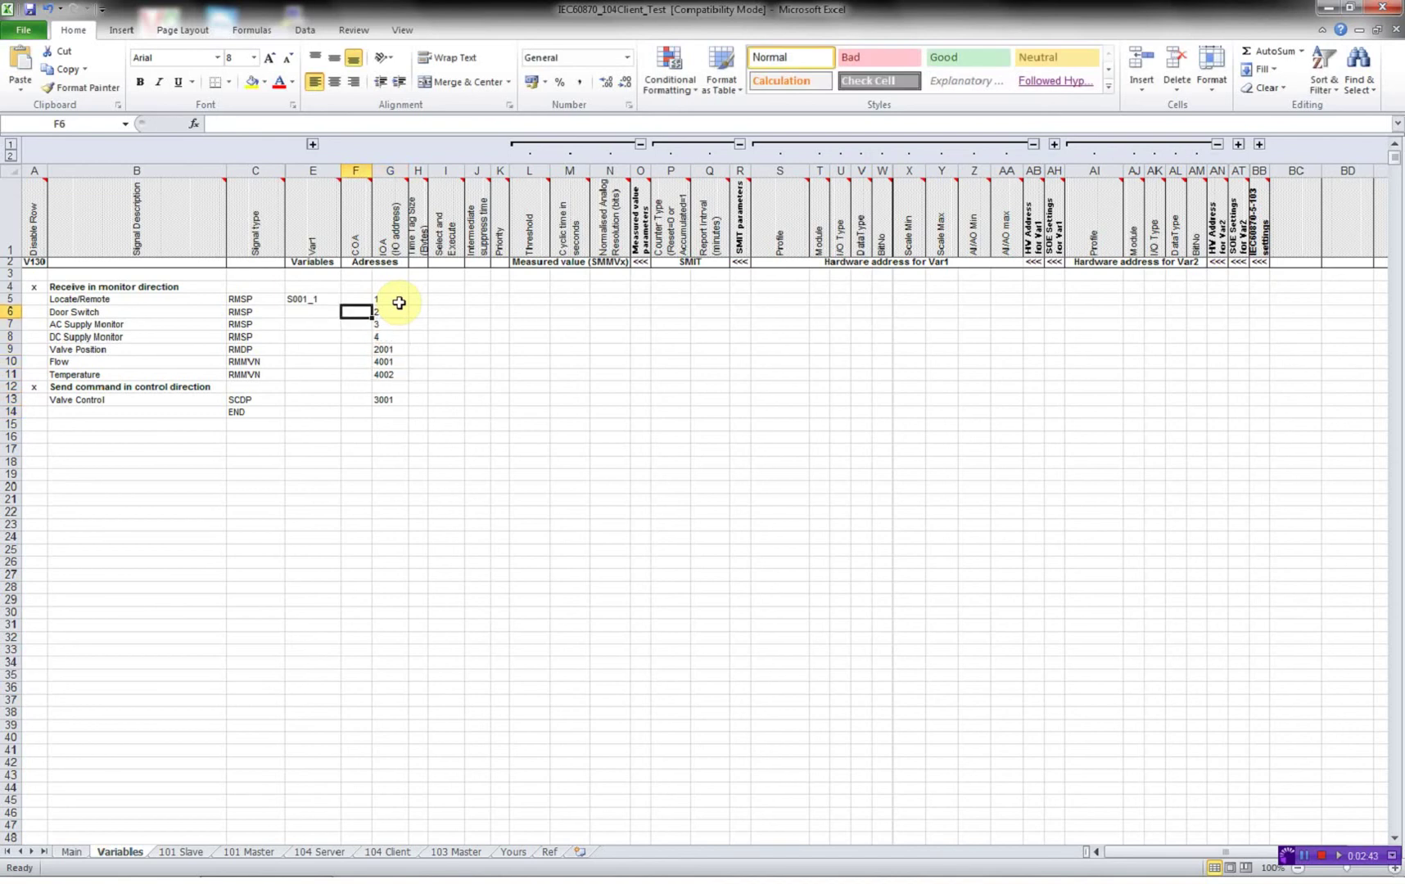
pyautogui.press('Left')
pyautogui.write('S0')
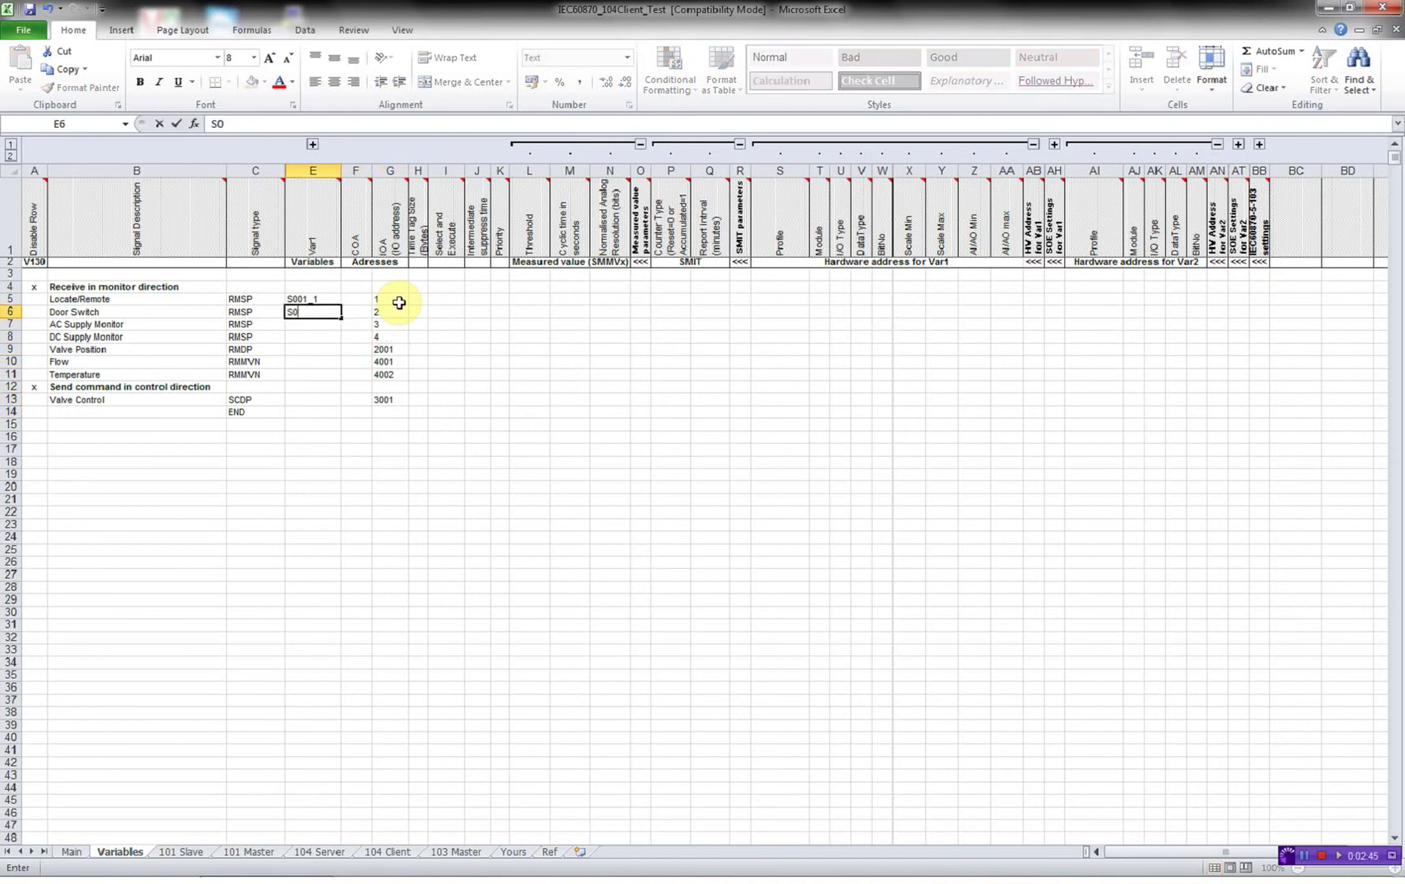
pyautogui.write('101_"')
pyautogui.press('Return')
pyautogui.press('Up')
pyautogui.press('F2')
pyautogui.press('BackSpace')
pyautogui.write('2')
pyautogui.press('Return')
# Name the remaining variables S001_3, S001_4, S001_2001, S001_4001, S001_4002 and S001_3001
pyautogui.write('S001')
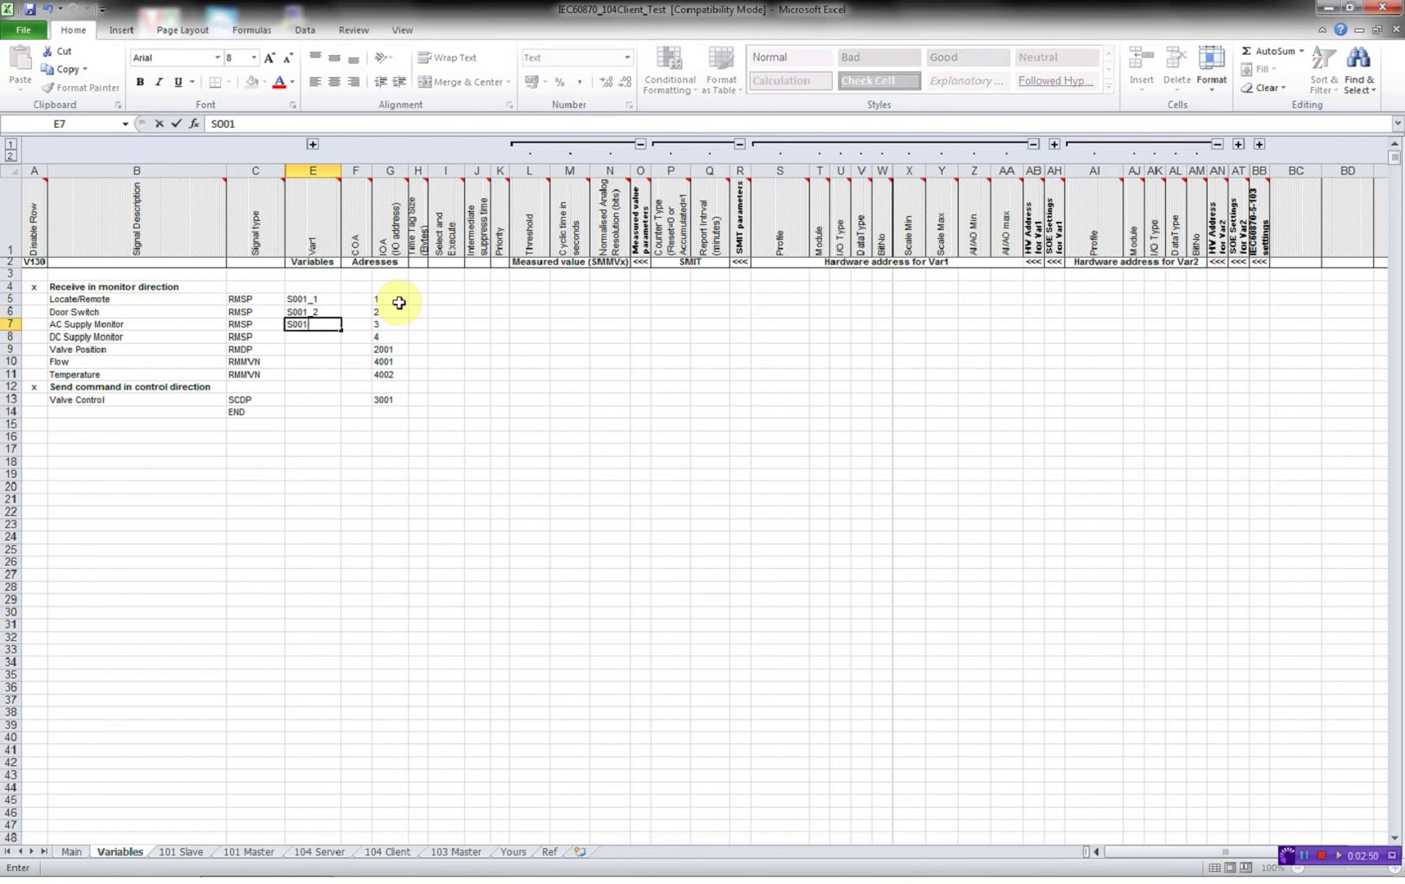
pyautogui.write('_3')
pyautogui.press('Return')
pyautogui.write('S001_4')
pyautogui.press('Return')
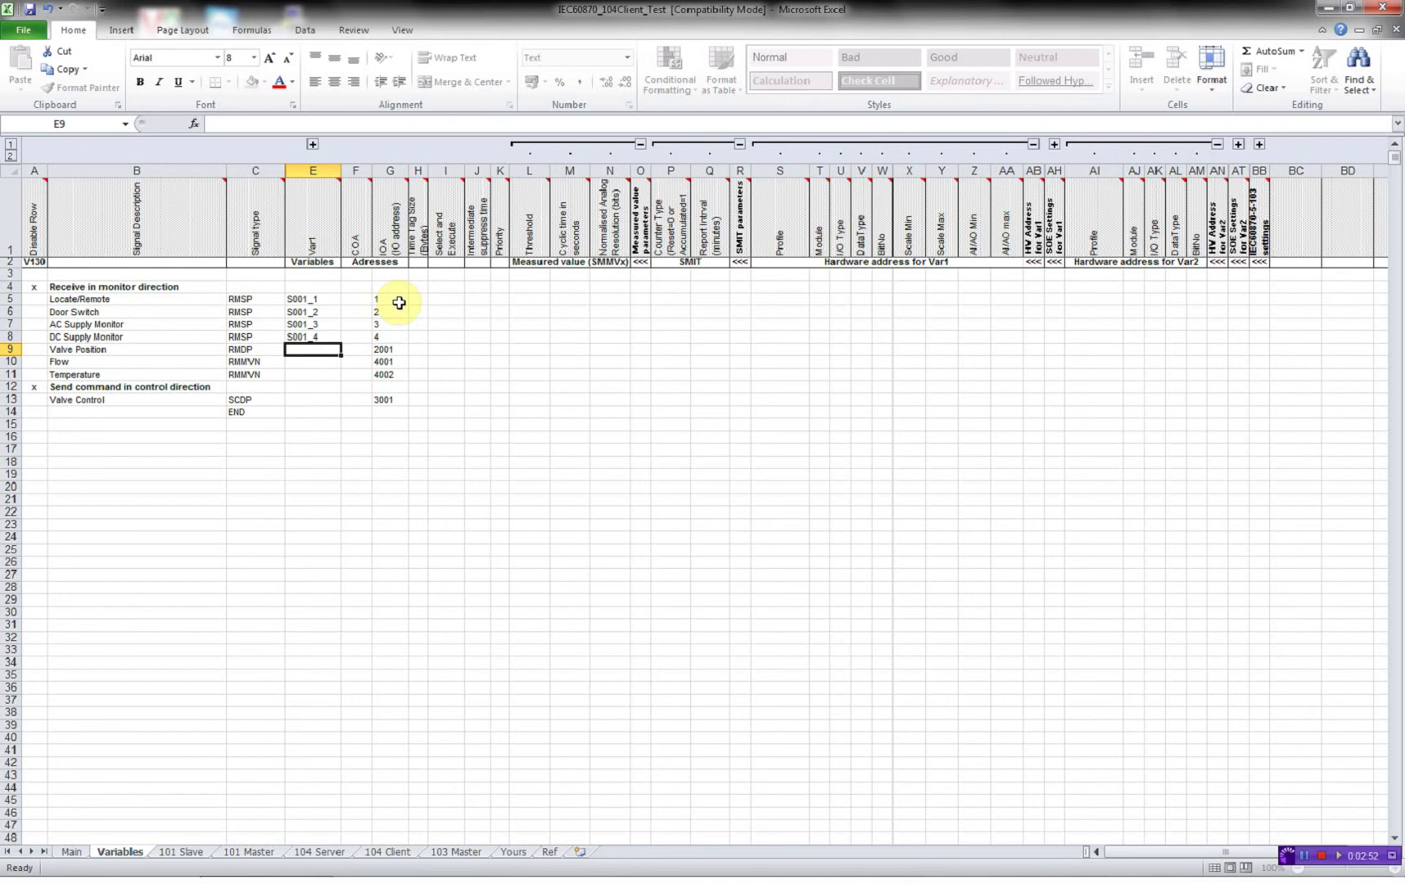
pyautogui.write('S001_2001')
pyautogui.press('Return')
pyautogui.write('S0')
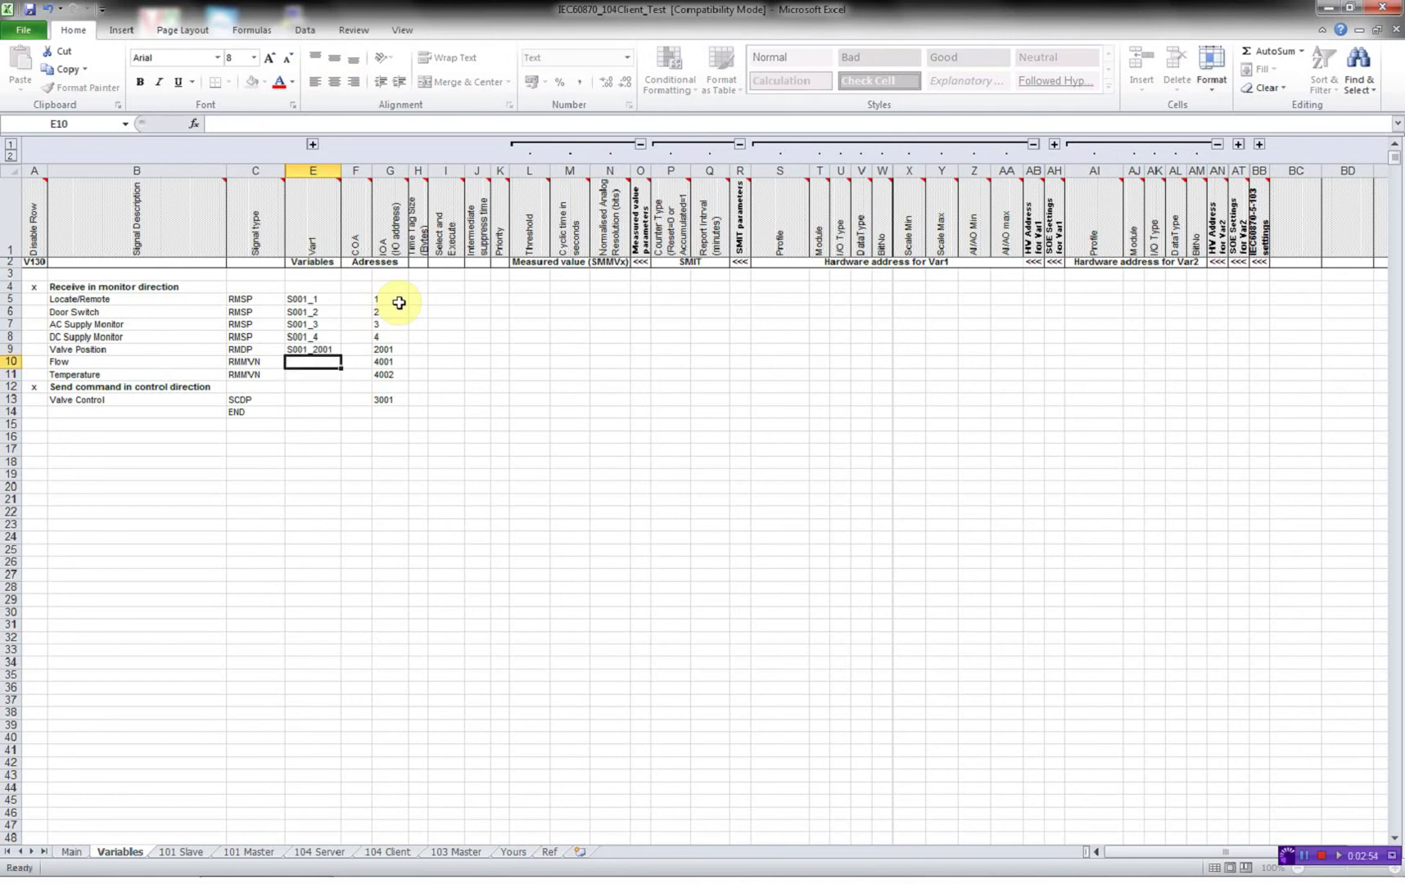
pyautogui.write('01_4001')
pyautogui.press('Return')
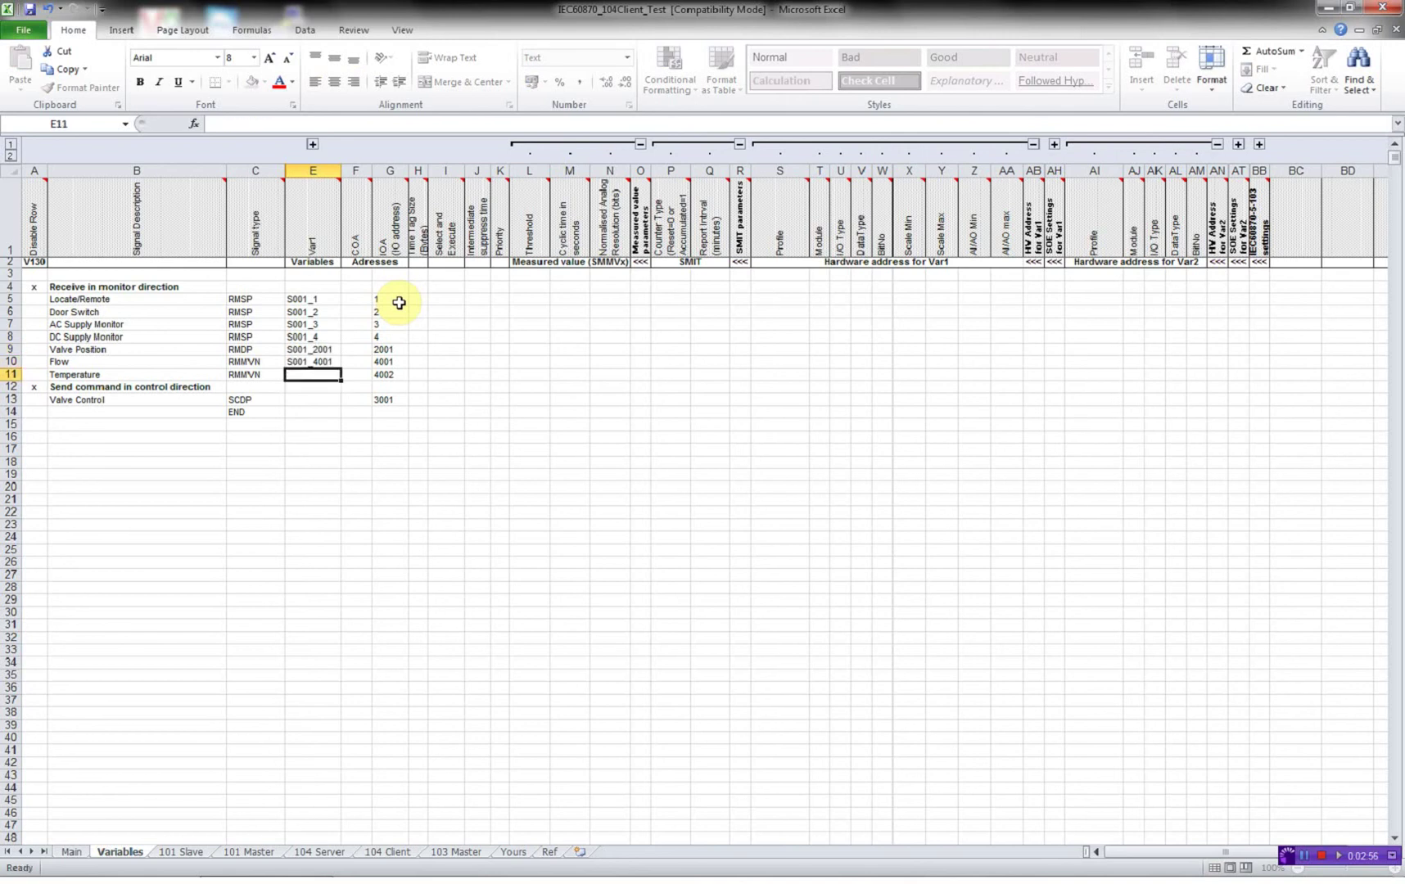
pyautogui.write('S001_4002')
pyautogui.press('Return')
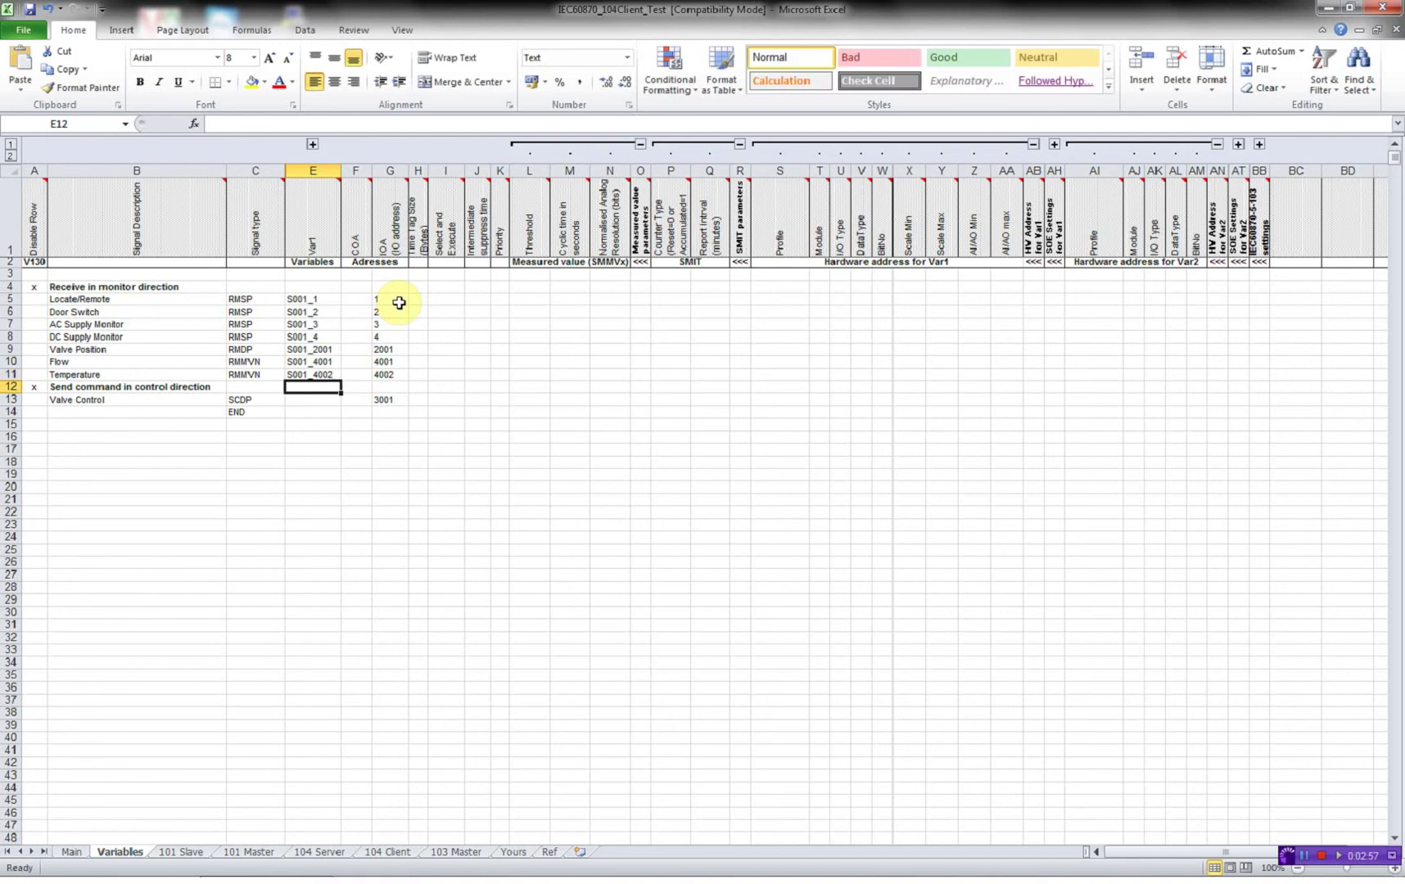
pyautogui.press('Return')
pyautogui.write('S00')
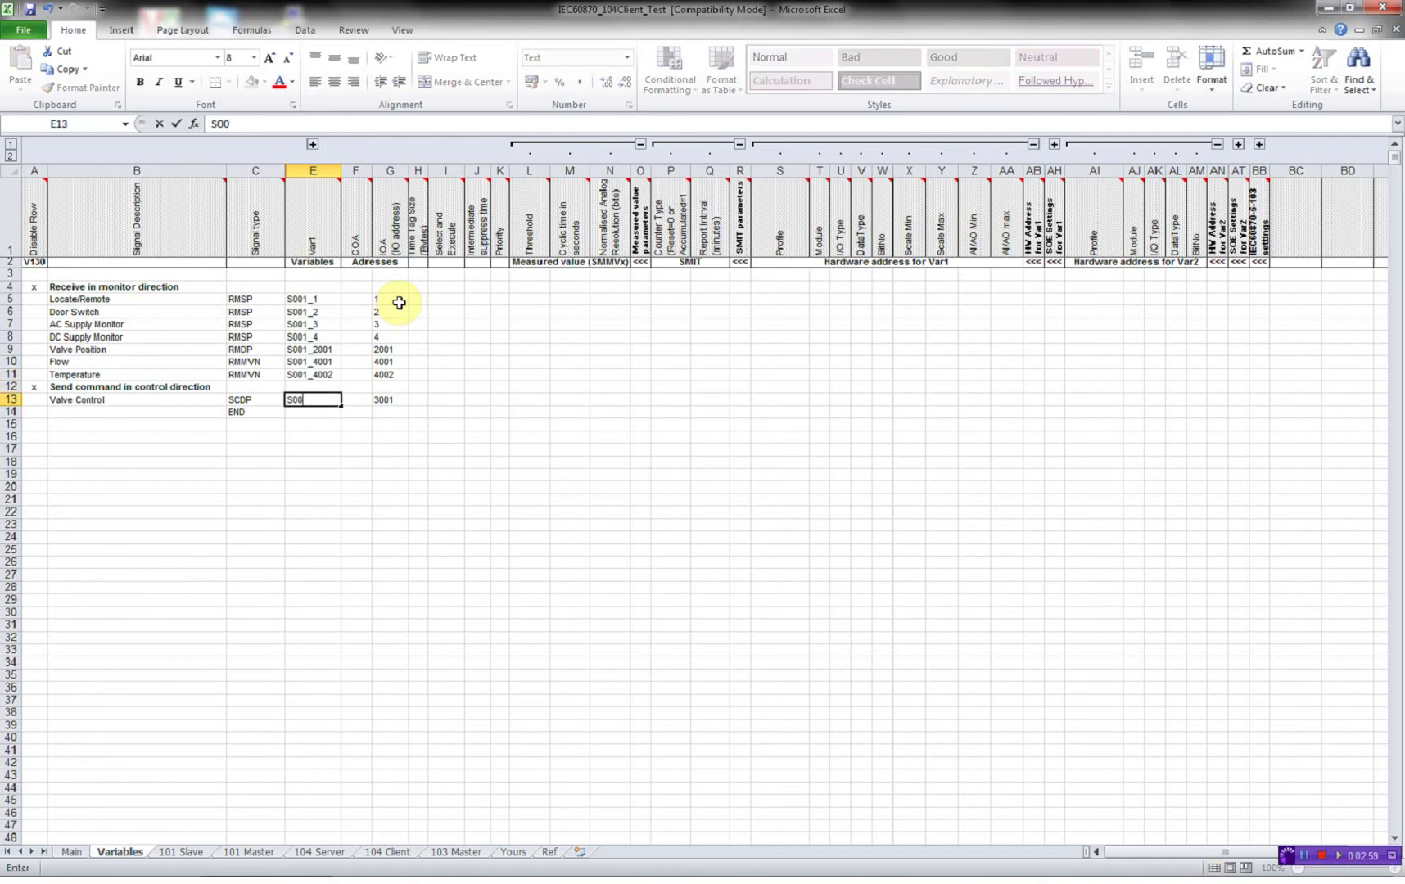
pyautogui.write('1_23001')
pyautogui.press('Return')
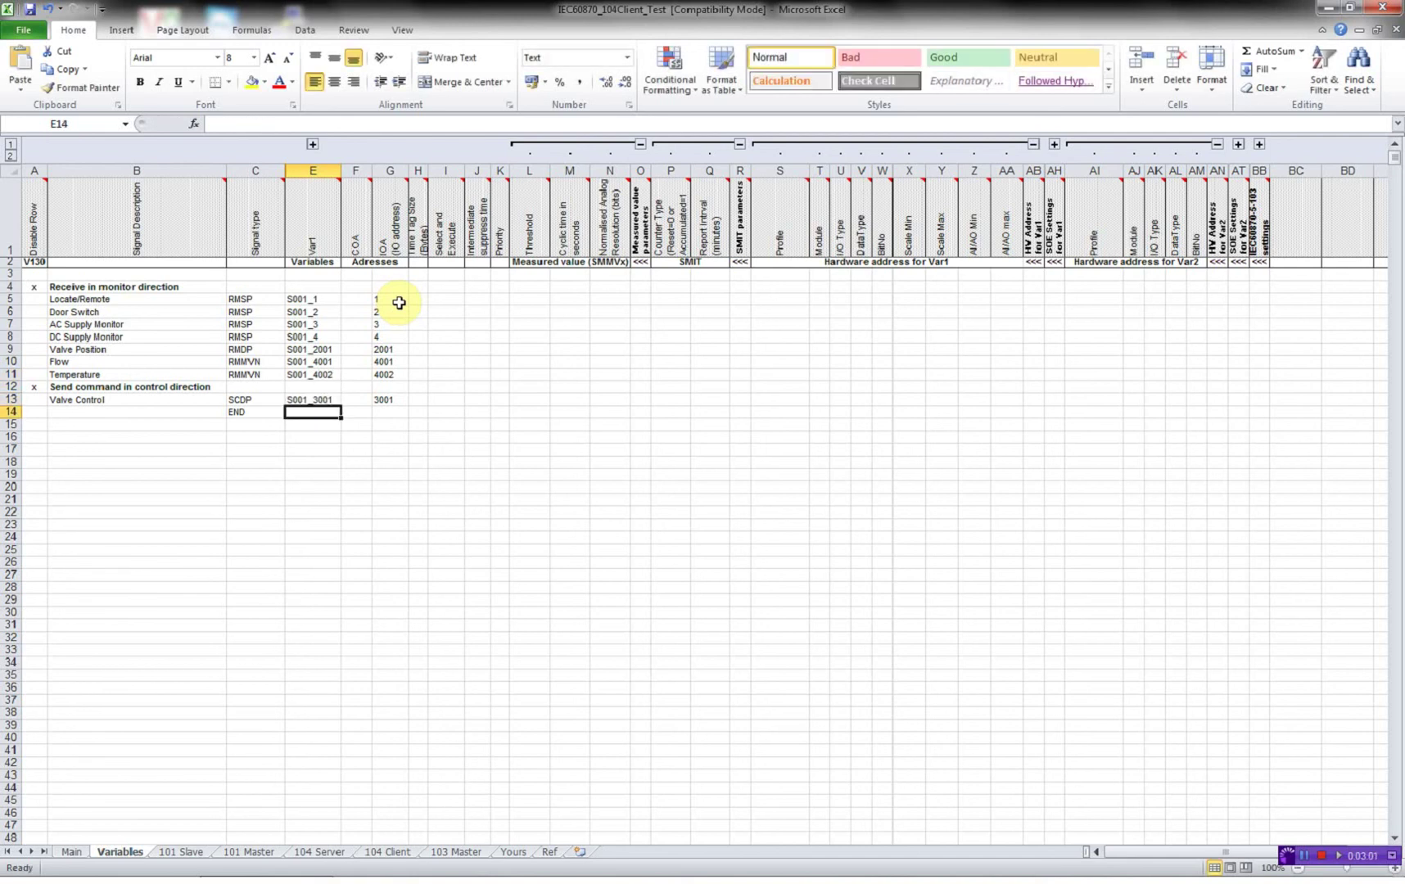
pyautogui.press('Up')
pyautogui.press('Up')
pyautogui.press('Up')
pyautogui.press('Up')
pyautogui.press('Up')
pyautogui.press('Up')
pyautogui.press('Up')
pyautogui.press('Up')
pyautogui.press('Up')
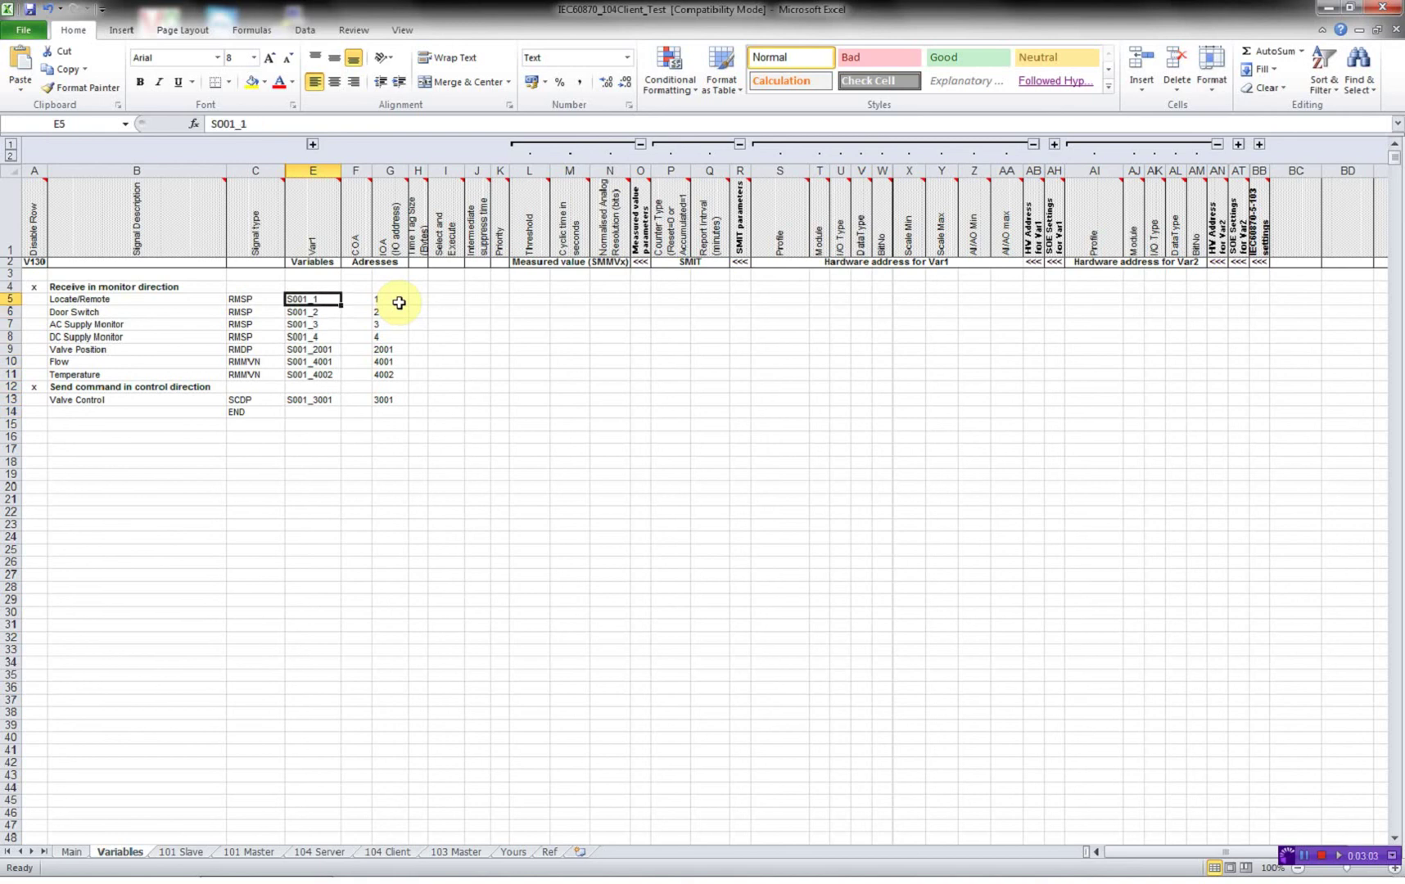
# Fill the COA column with 1 for every signal
pyautogui.press('Right')
pyautogui.write('1')
pyautogui.press('Return')
pyautogui.write('1')
pyautogui.press('Return')
pyautogui.write('1')
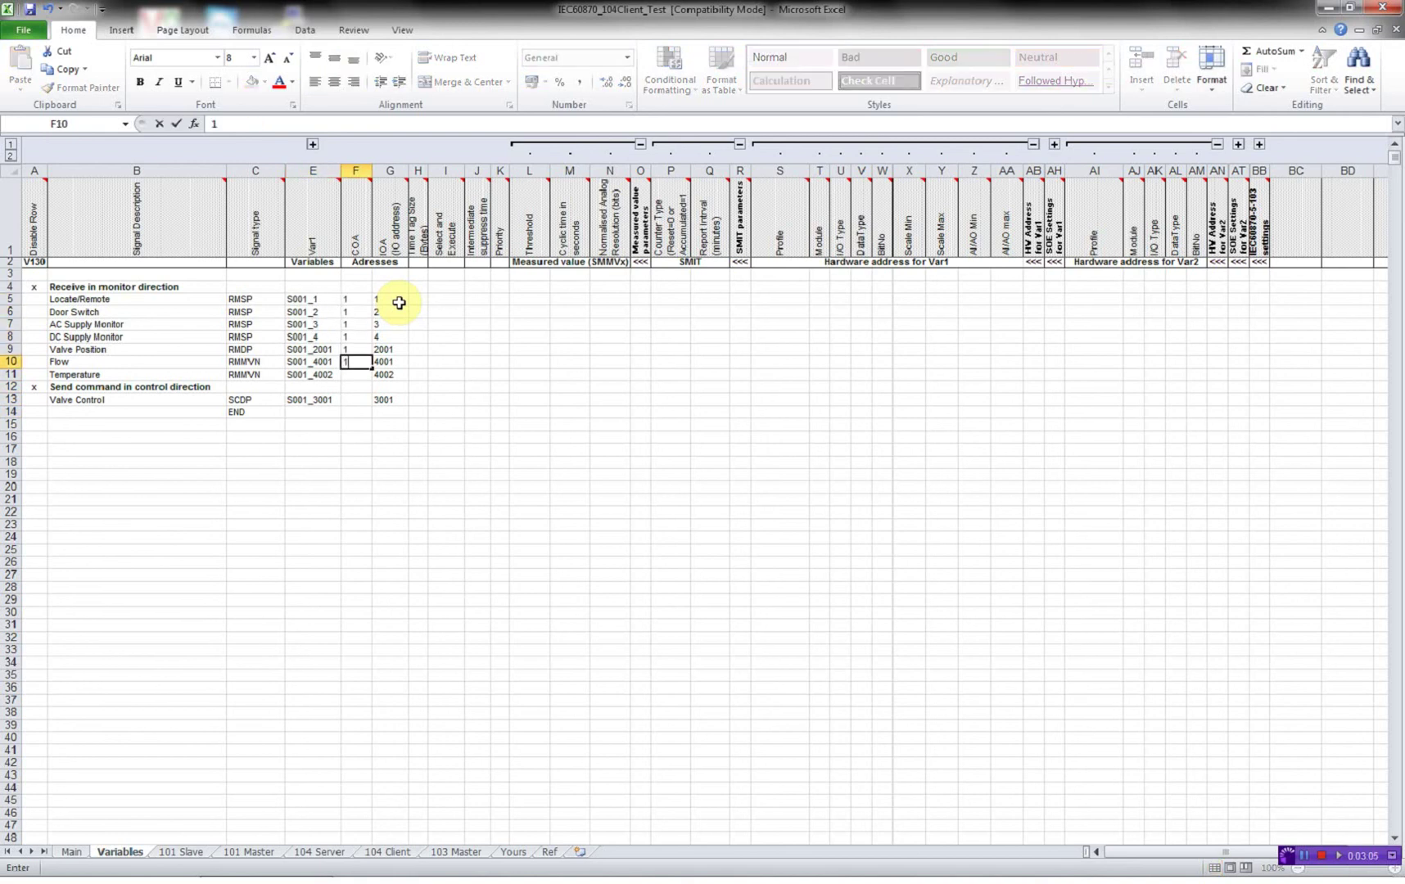
pyautogui.write(' 1 1 1 1')
pyautogui.press('Return')
pyautogui.write('1')
pyautogui.press('Right')
pyautogui.press('Right')
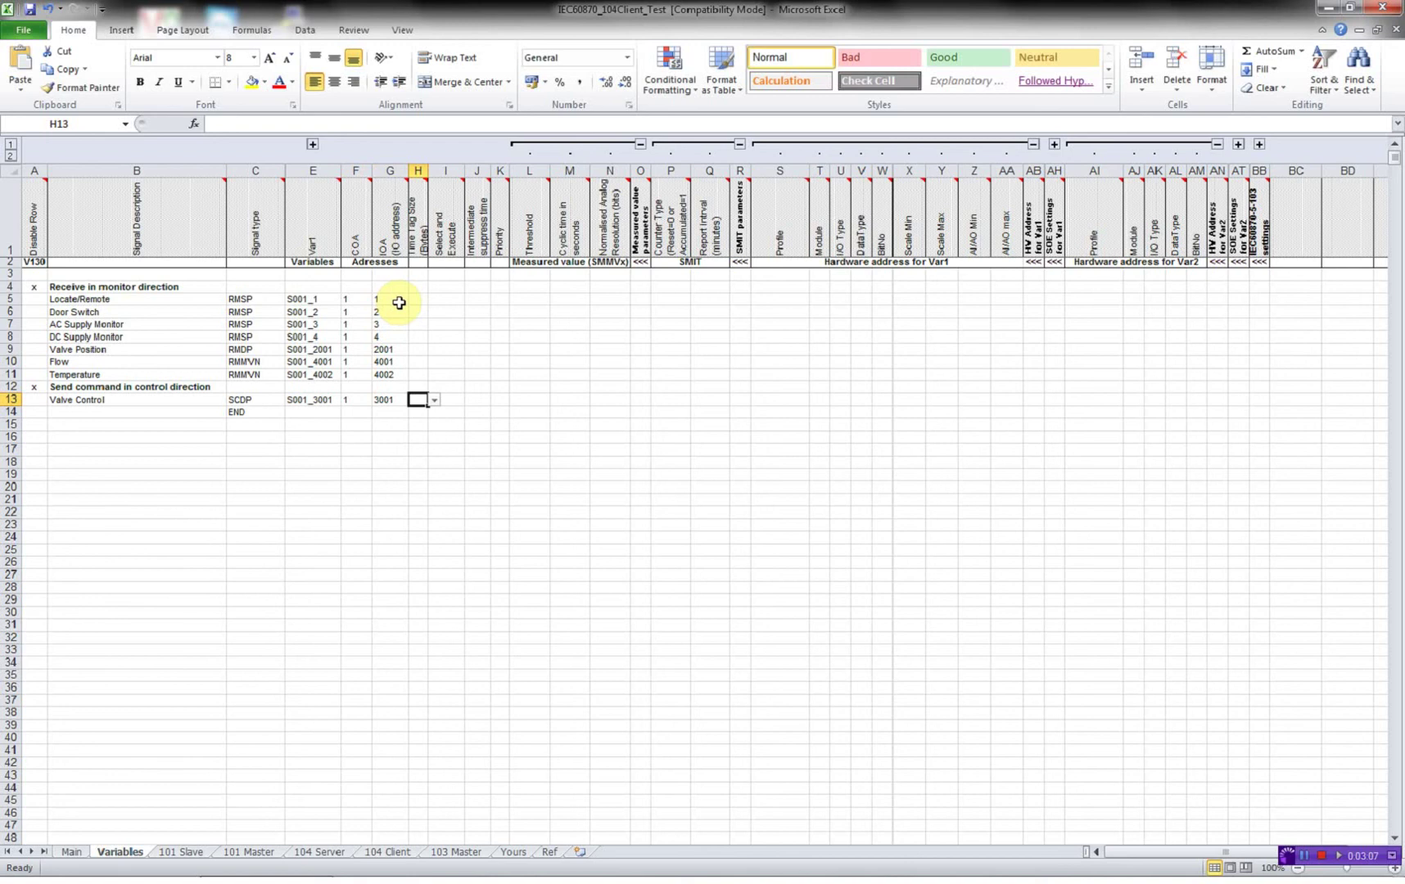
# Set Valve Control's Select and Execute to False and its time tag size to 0
pyautogui.press('Right')
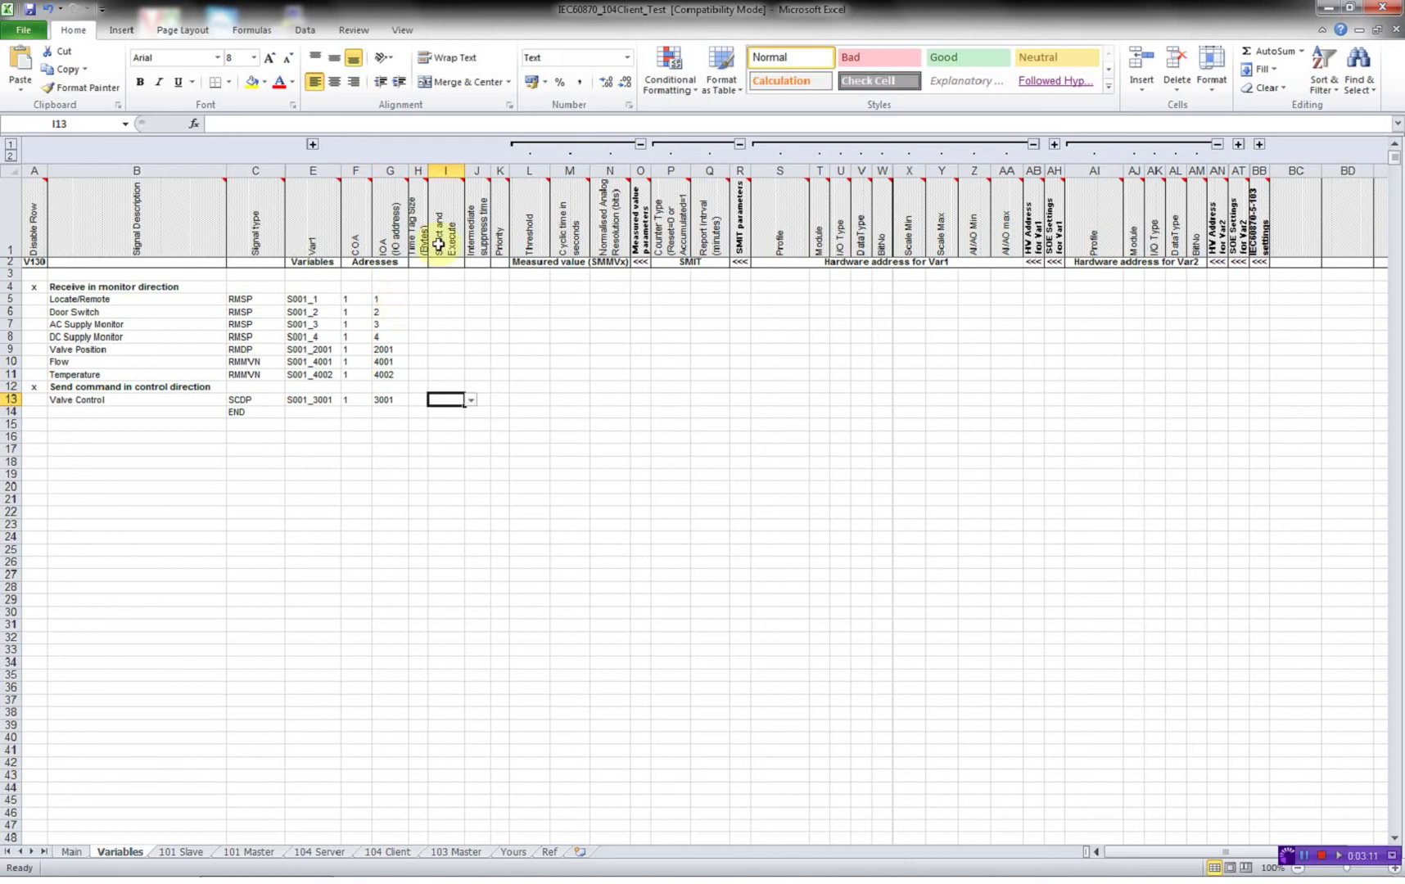
pyautogui.moveTo(451, 232)
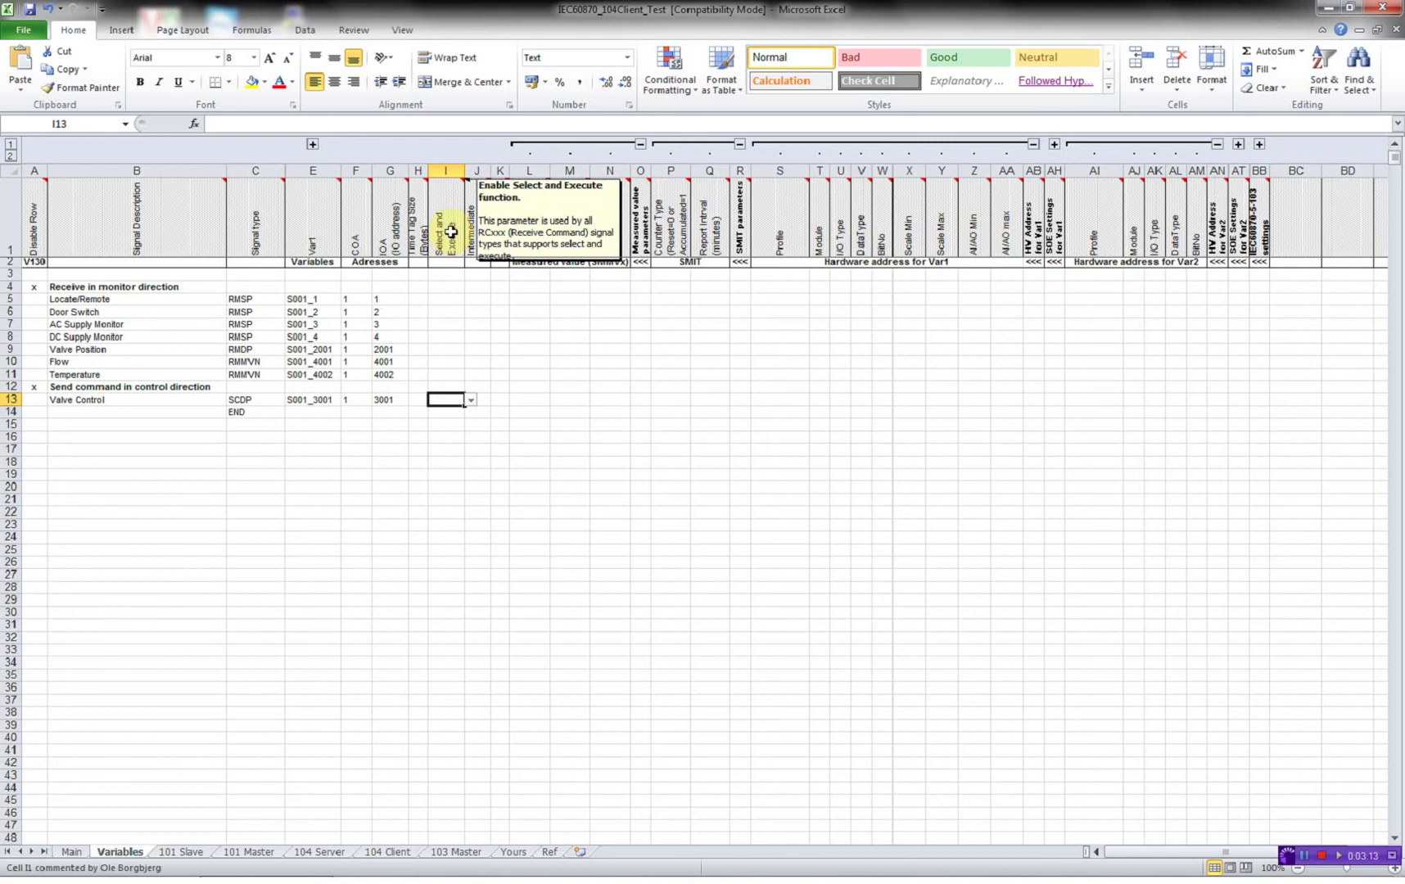
pyautogui.click(471, 400)
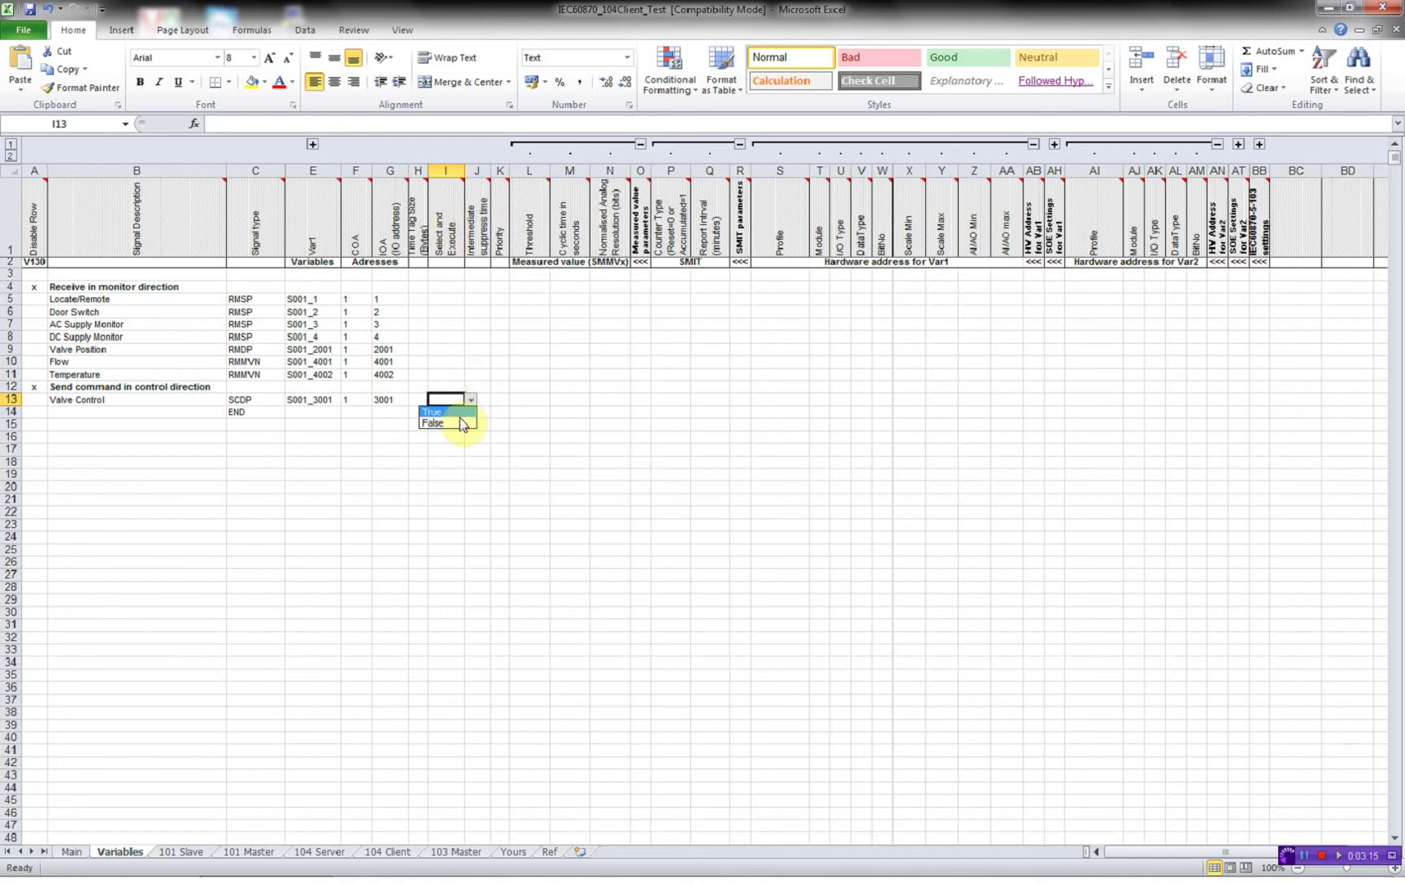
pyautogui.click(455, 422)
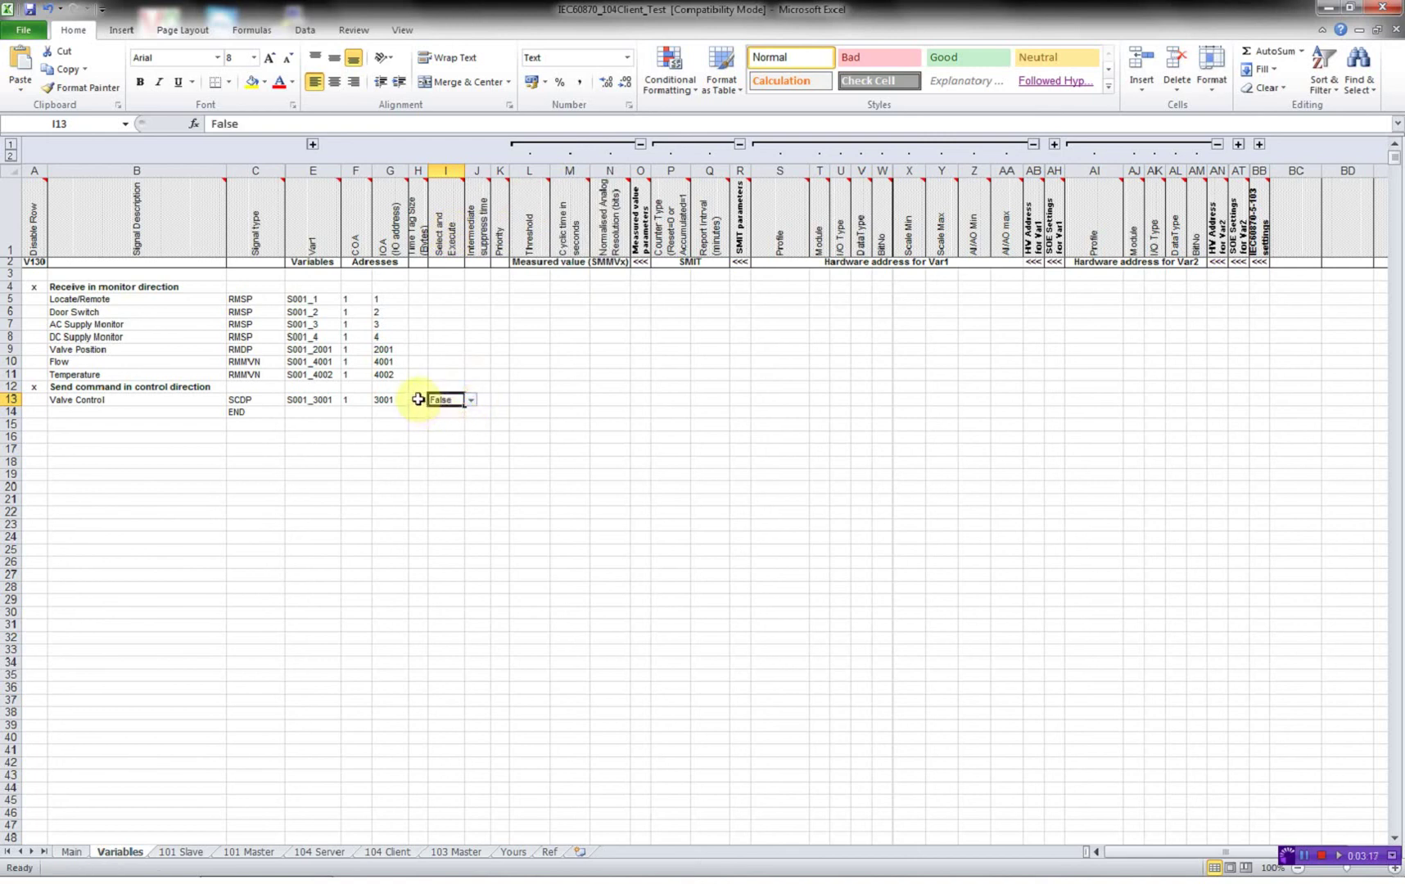
pyautogui.click(418, 399)
pyautogui.press('Down')
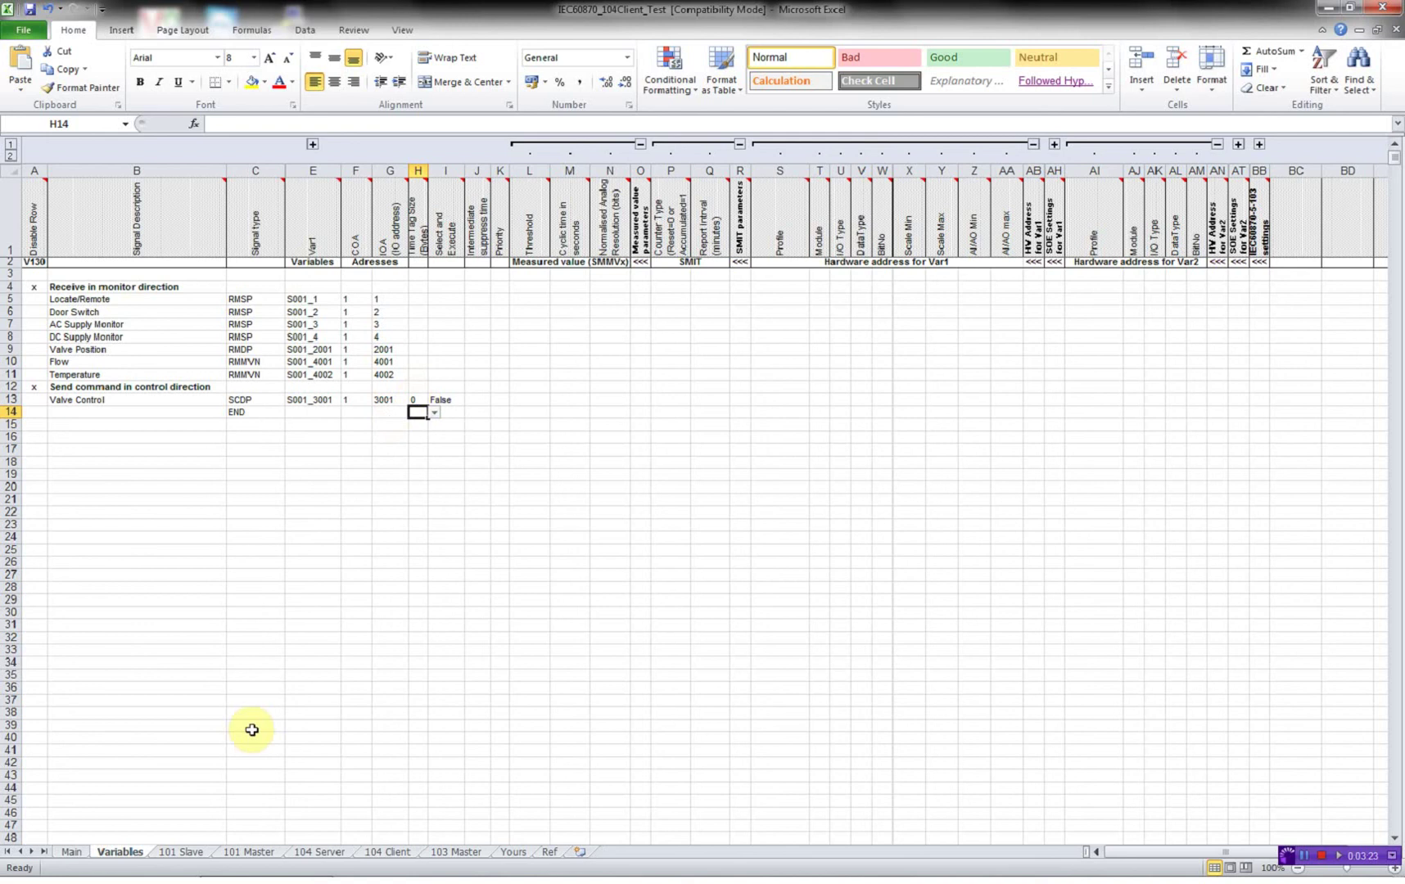
# Set the COM port on the 101 Master sheet to COM2
pyautogui.click(244, 850)
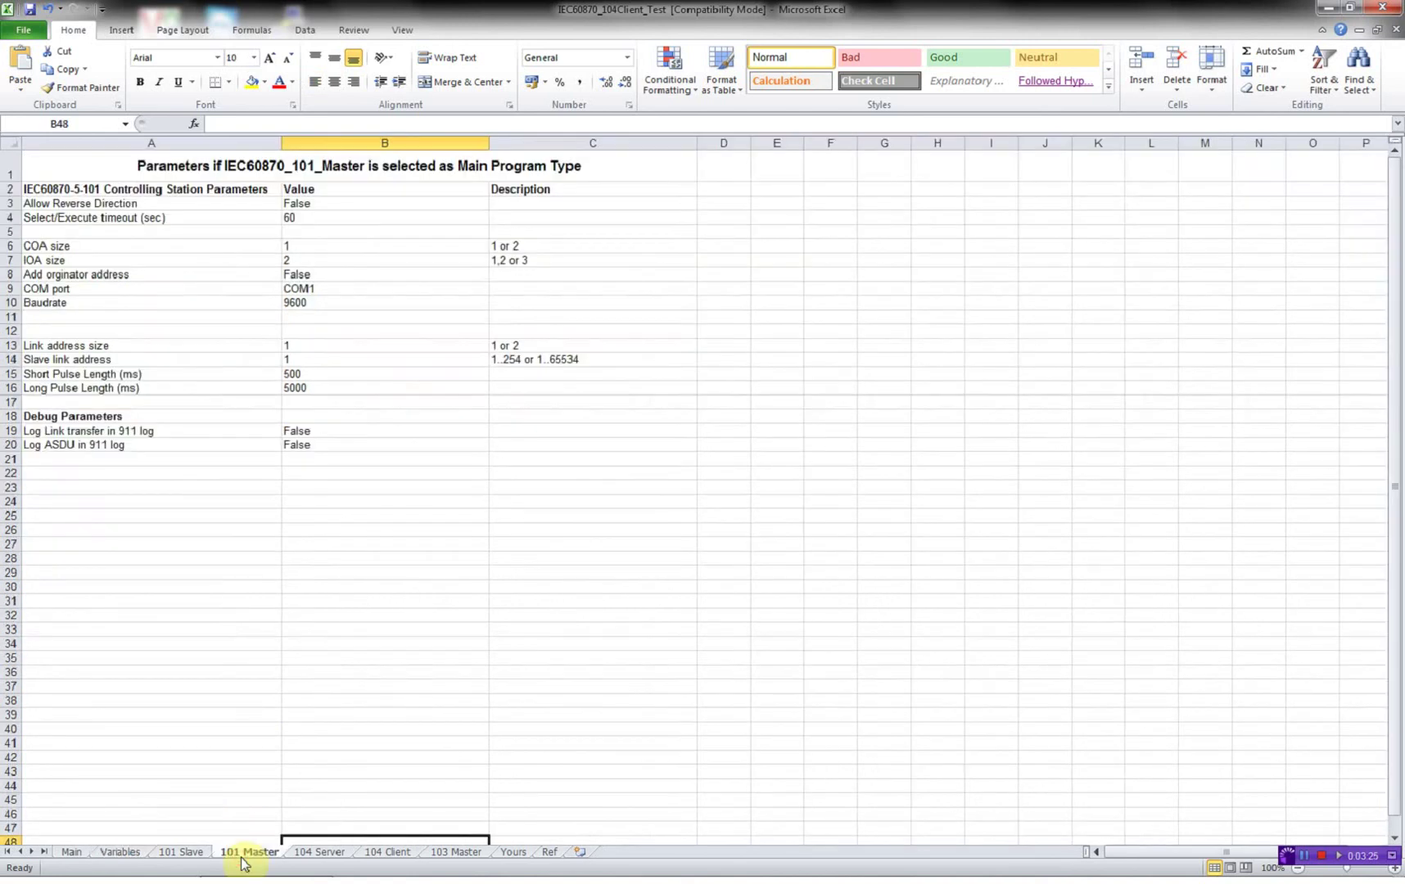
pyautogui.click(370, 289)
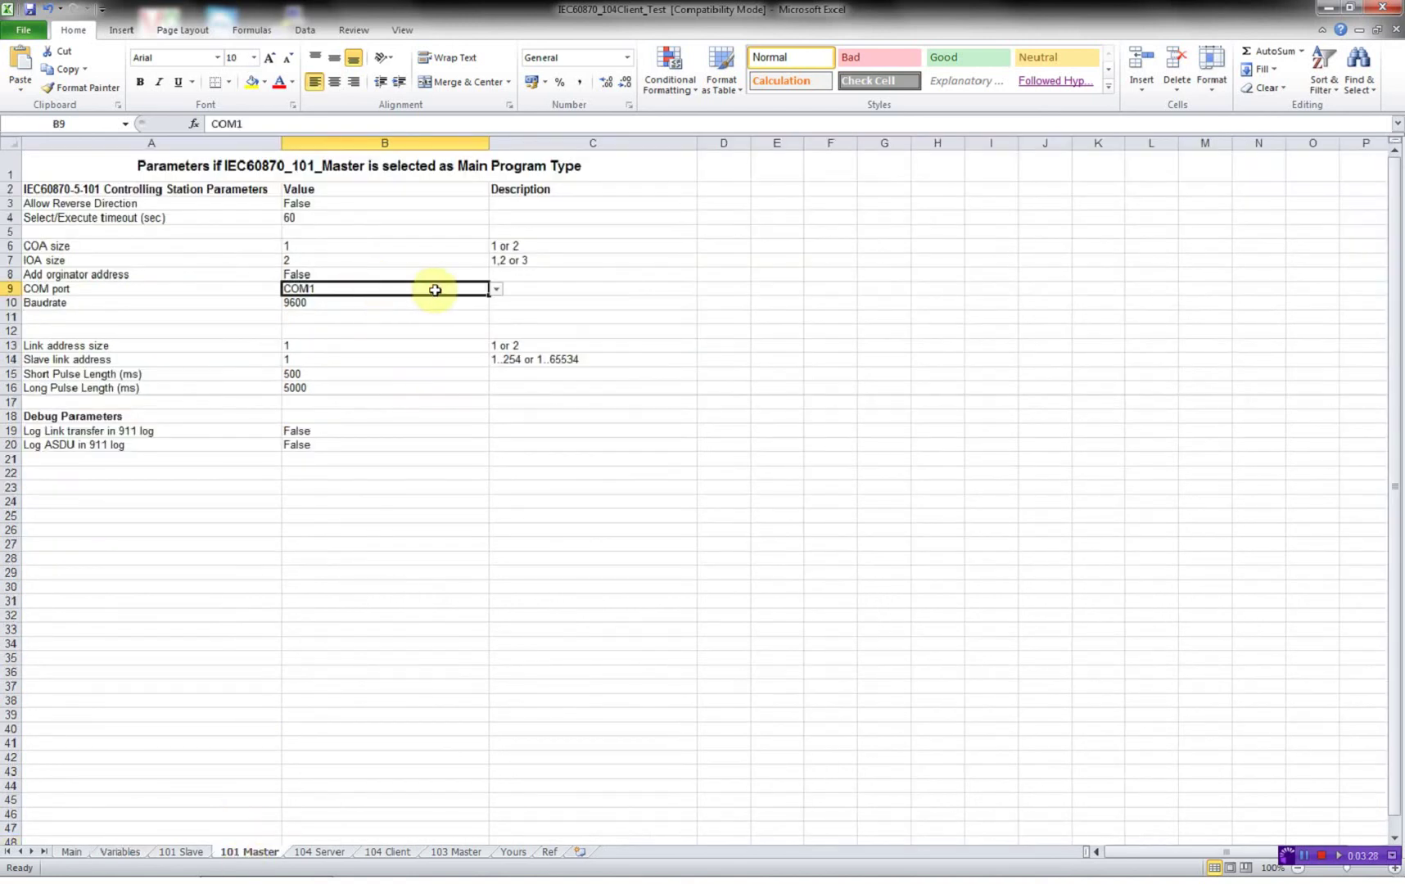
pyautogui.click(497, 290)
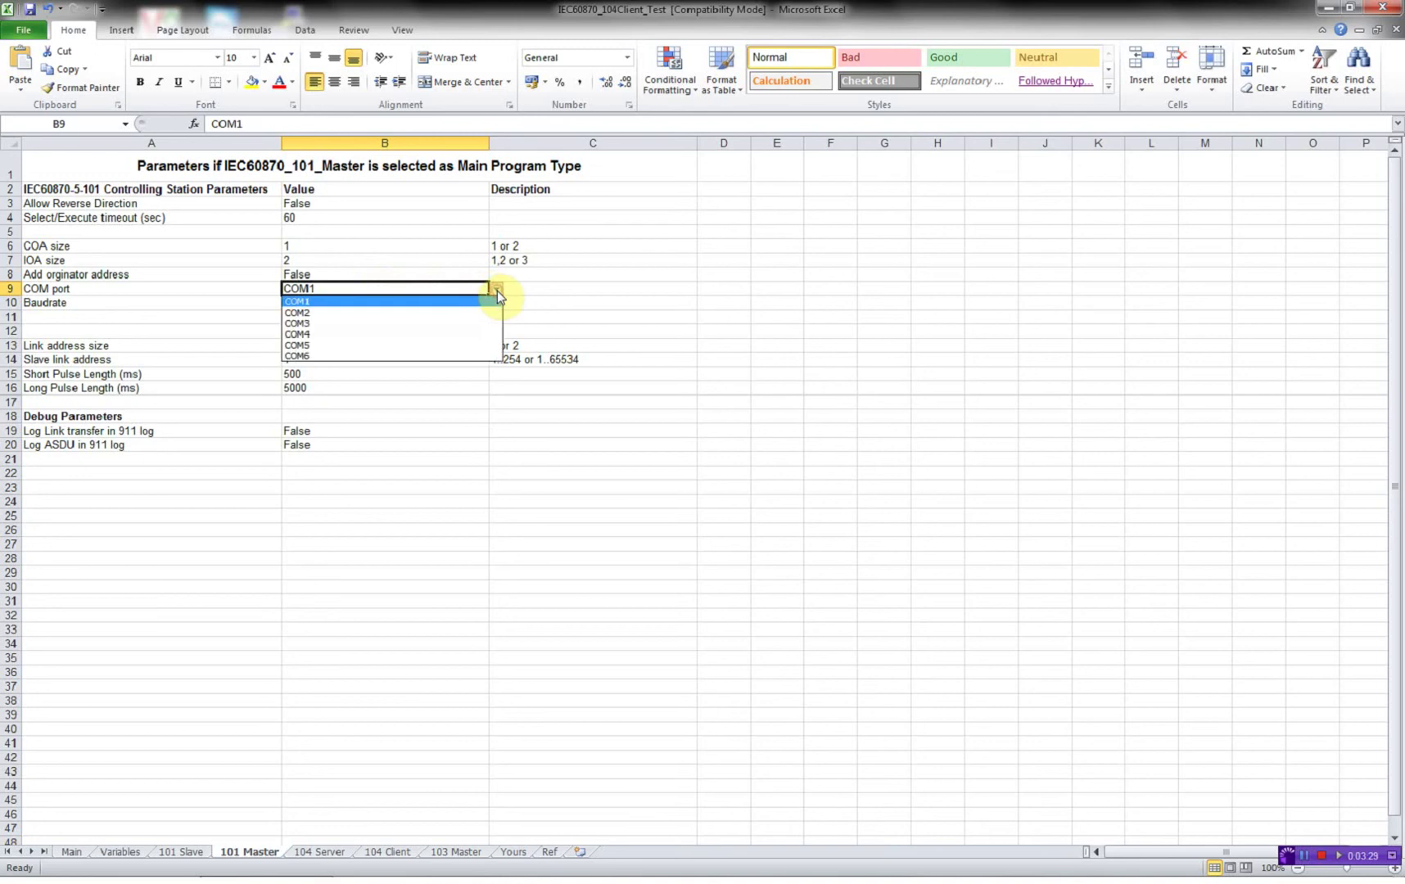
pyautogui.click(441, 314)
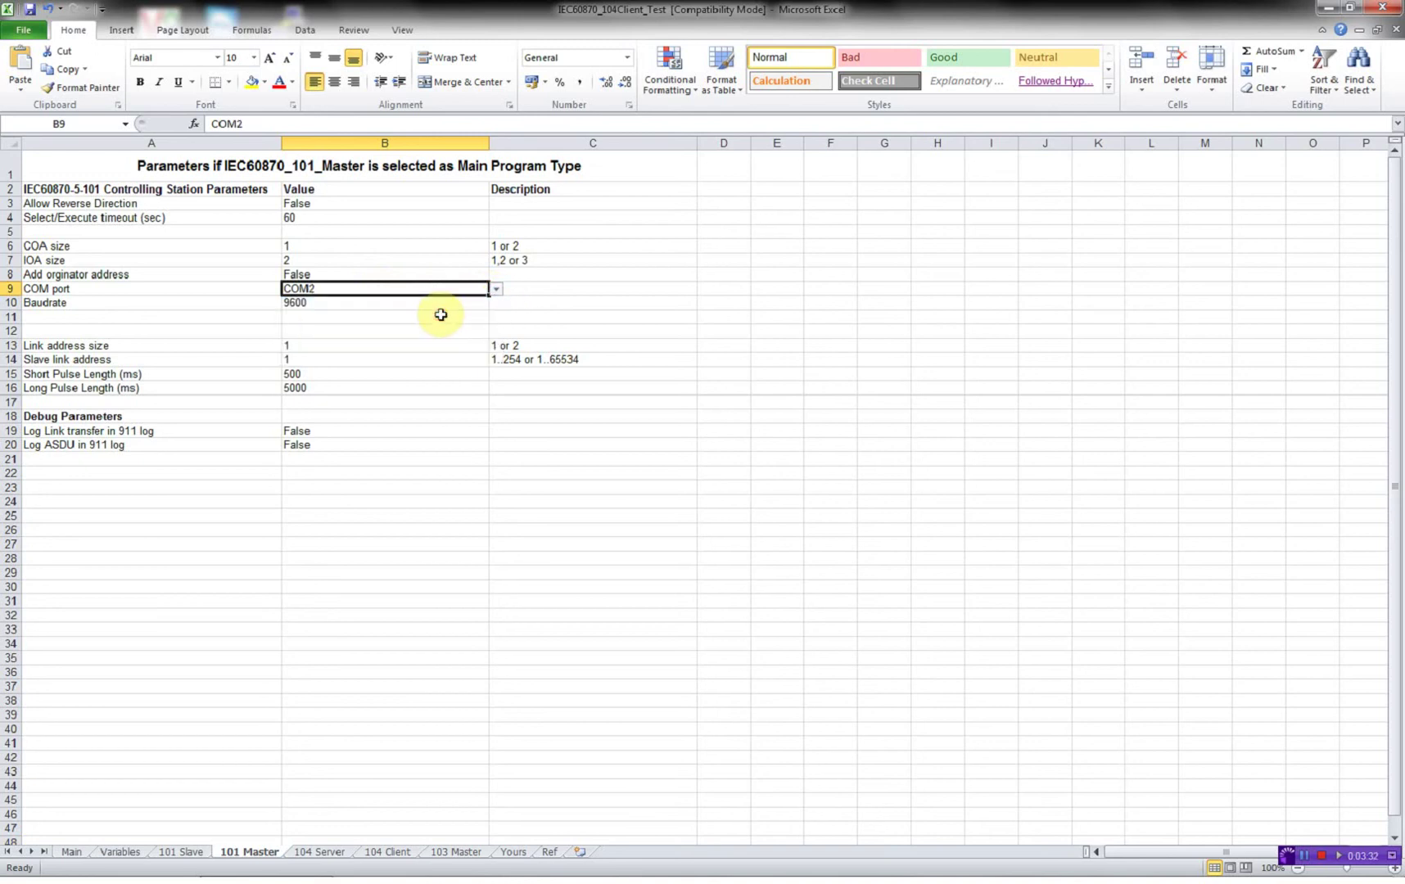
# Set Log ASDU in 911 log to True, return to the Main sheet and minimize Excel
pyautogui.click(384, 445)
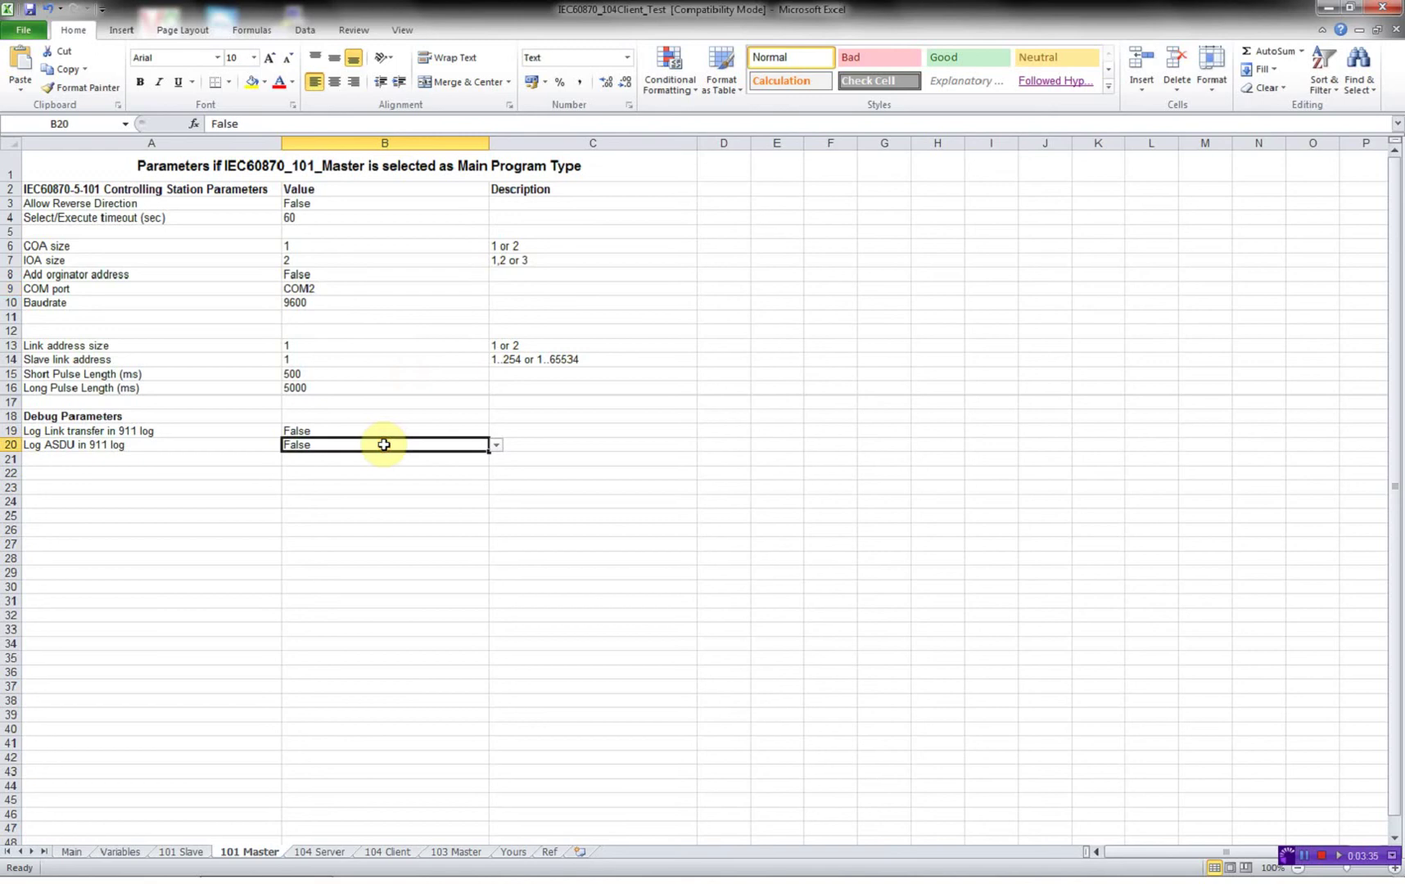
pyautogui.click(496, 445)
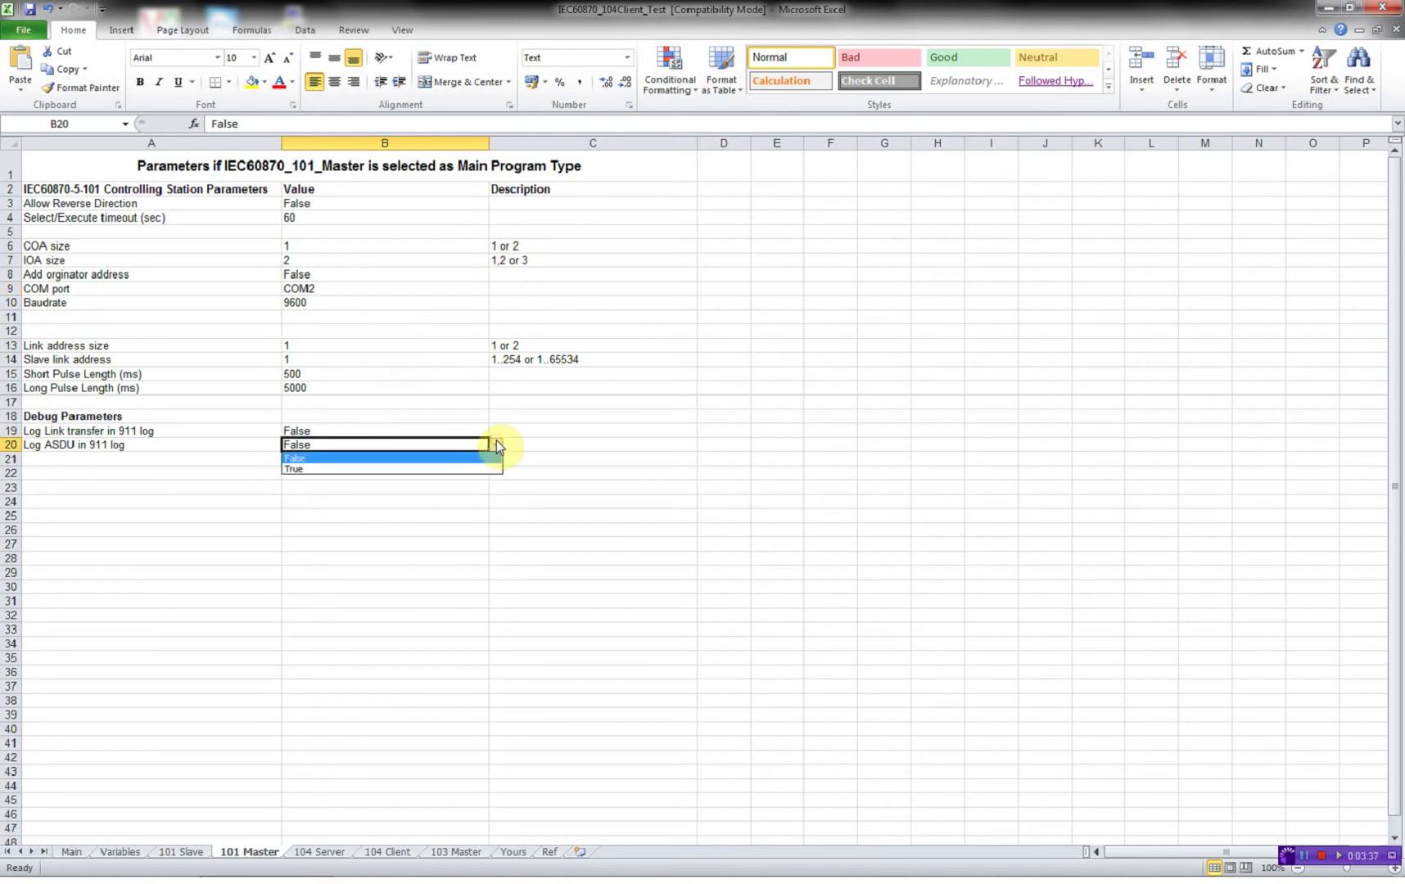
pyautogui.click(409, 470)
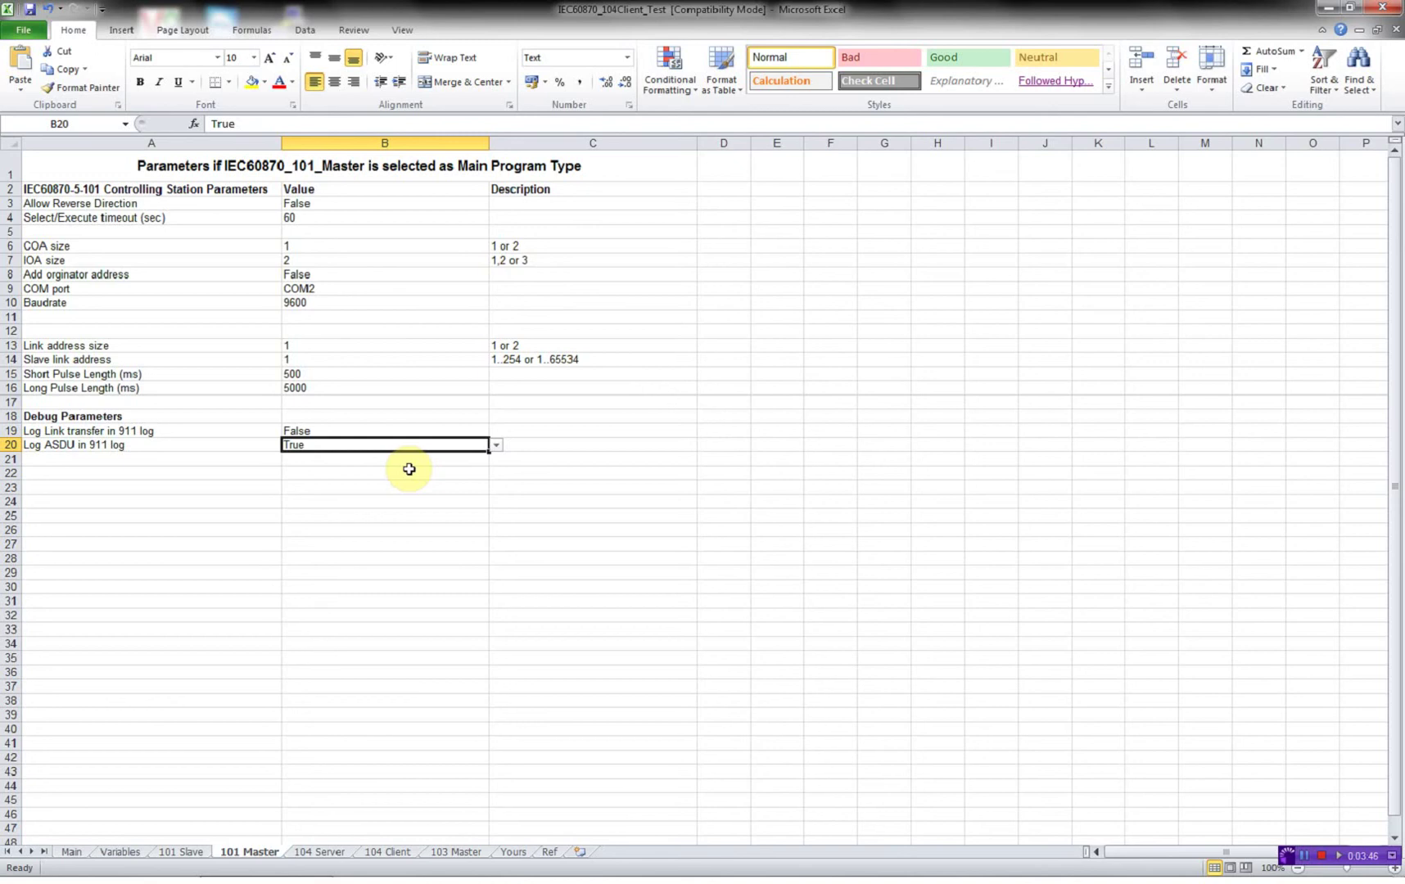
pyautogui.click(120, 852)
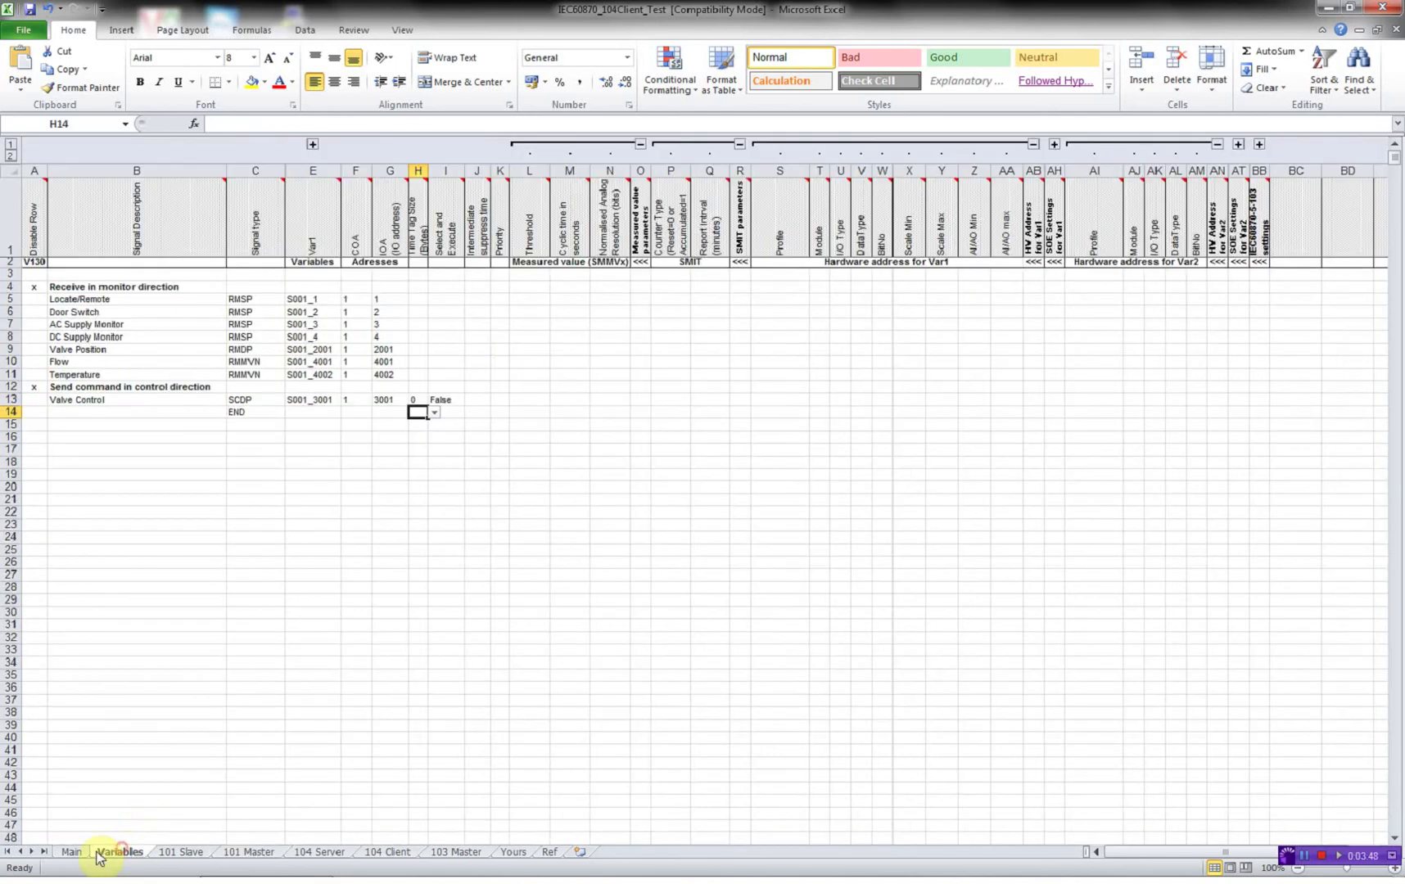
pyautogui.click(82, 853)
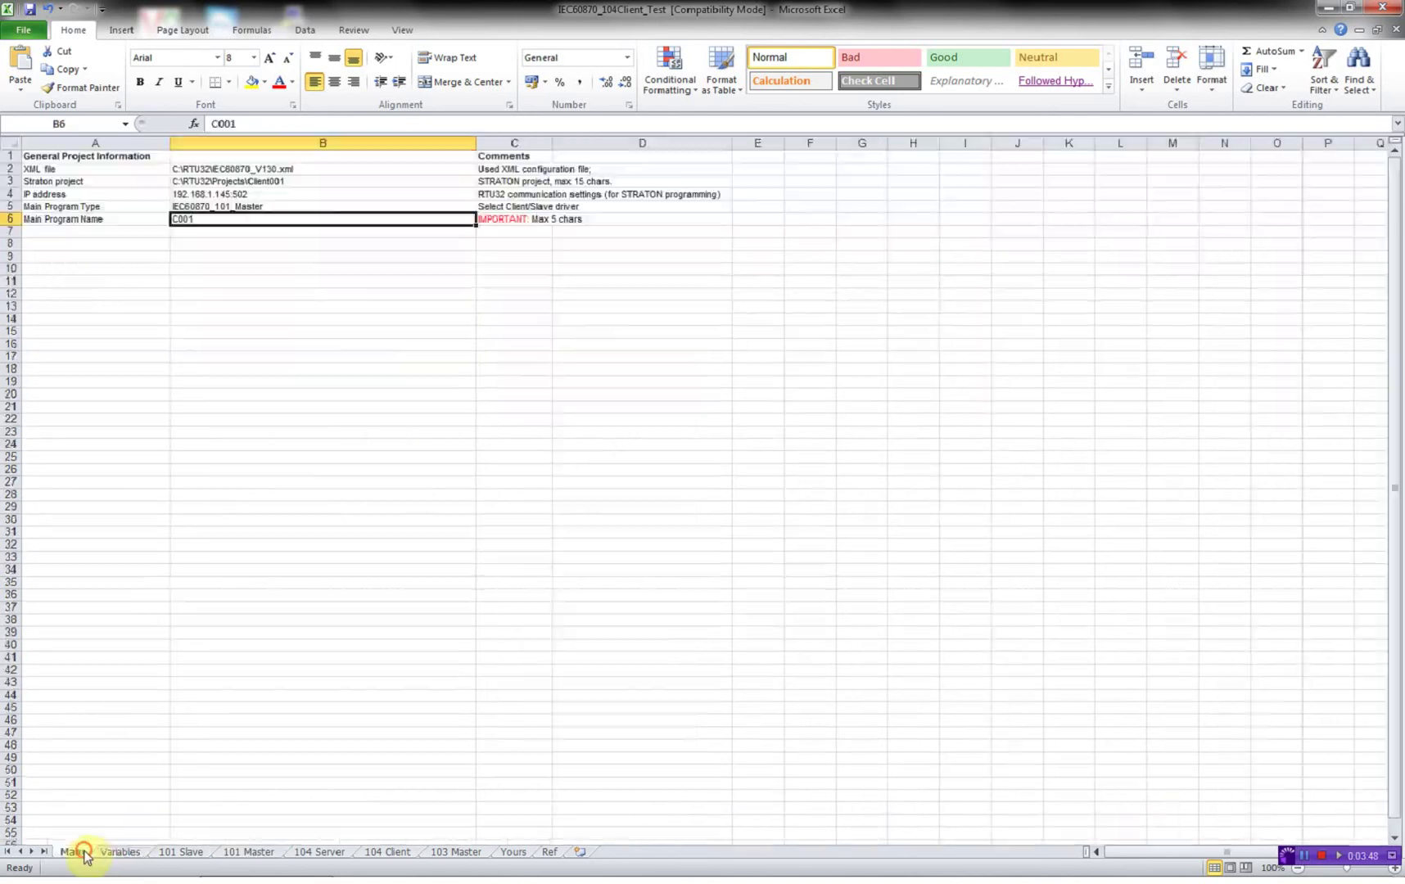
pyautogui.click(1327, 9)
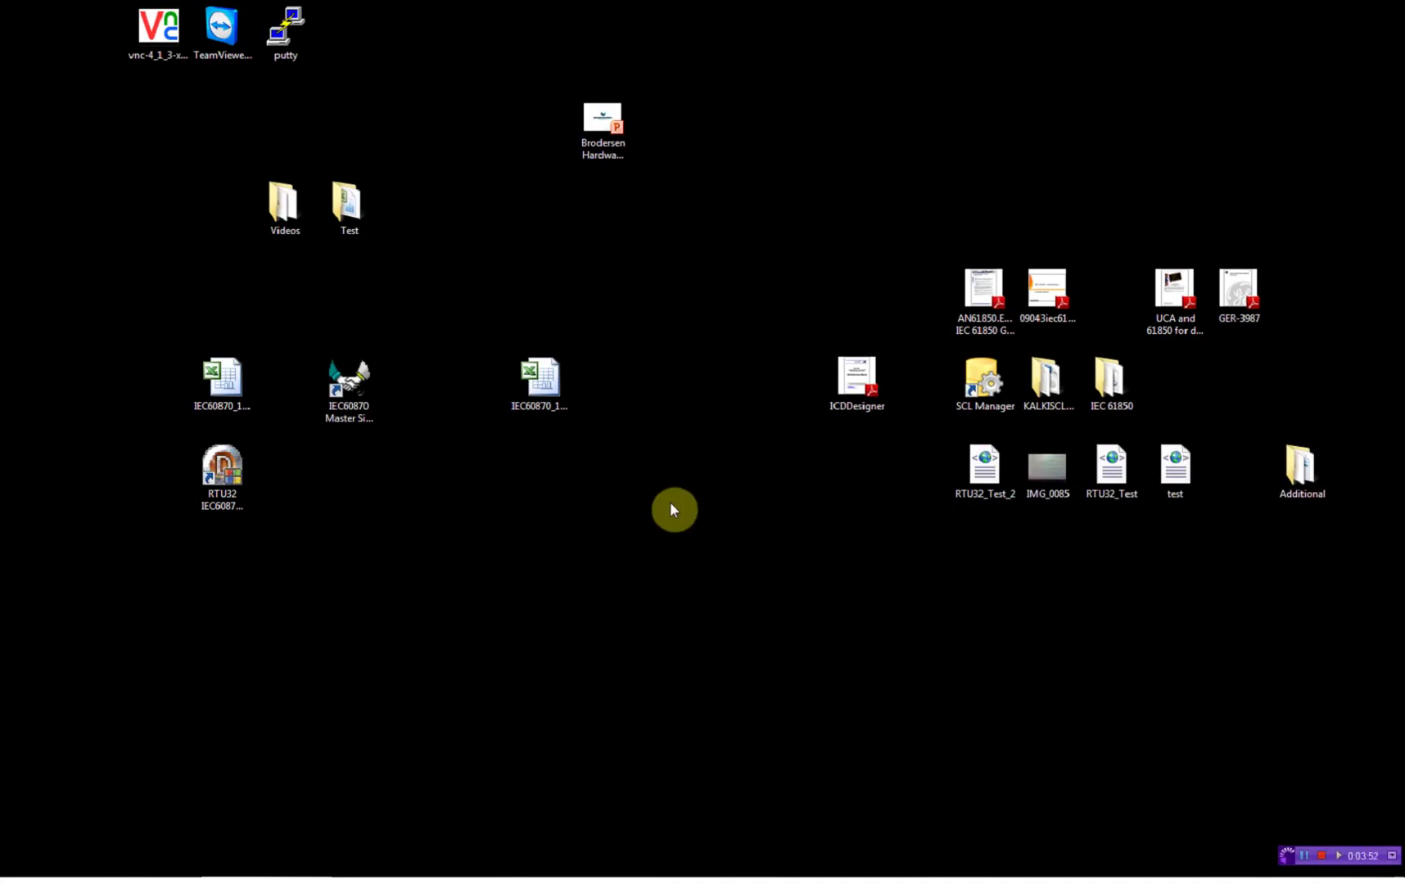
# Launch the RTU32 IEC60870 Code generator, confirm Download to RTU32 is enabled, and generate
pyautogui.doubleClick(237, 487)
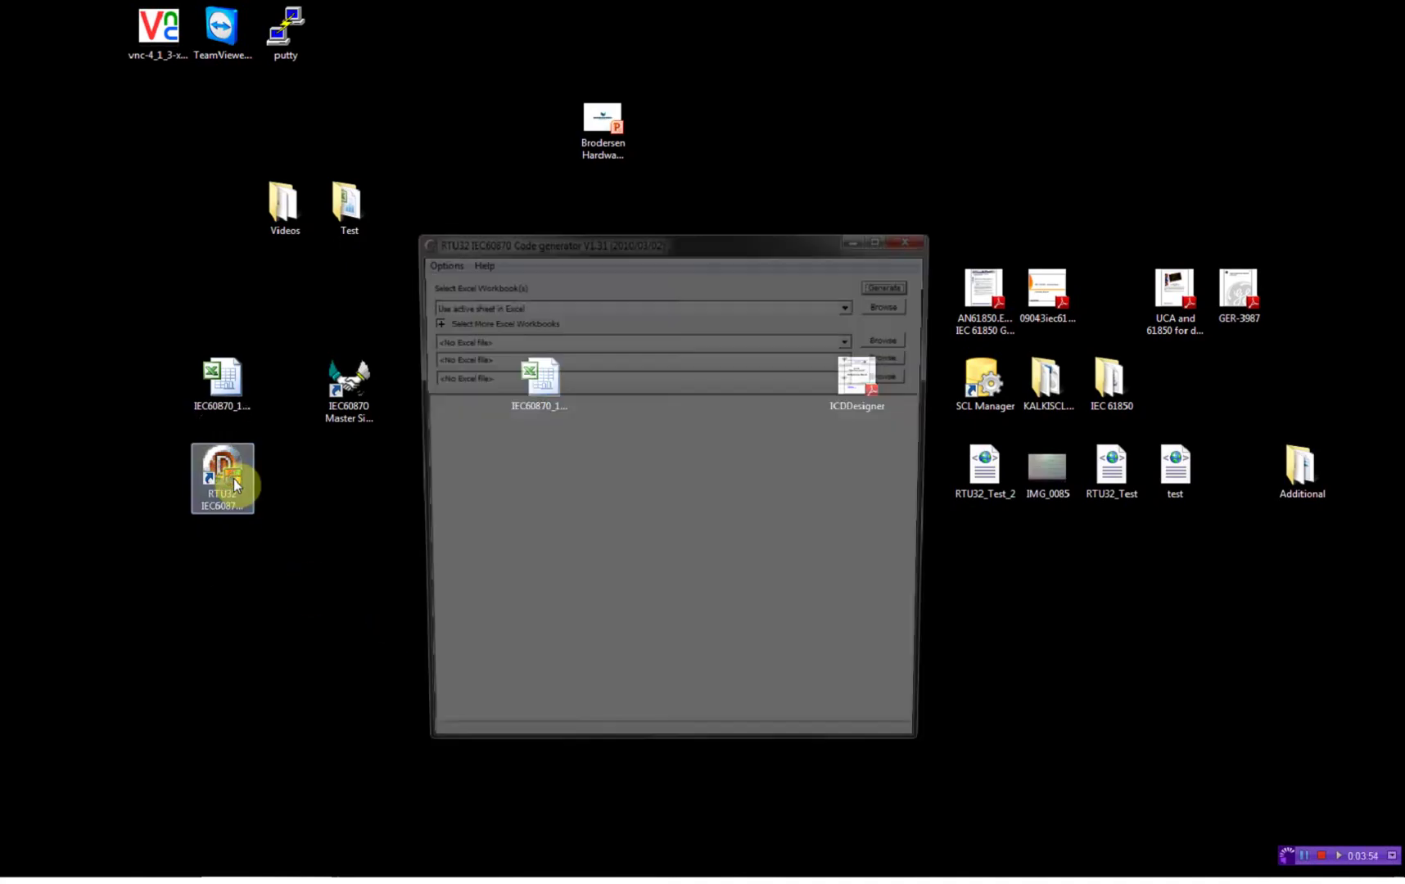
pyautogui.click(436, 260)
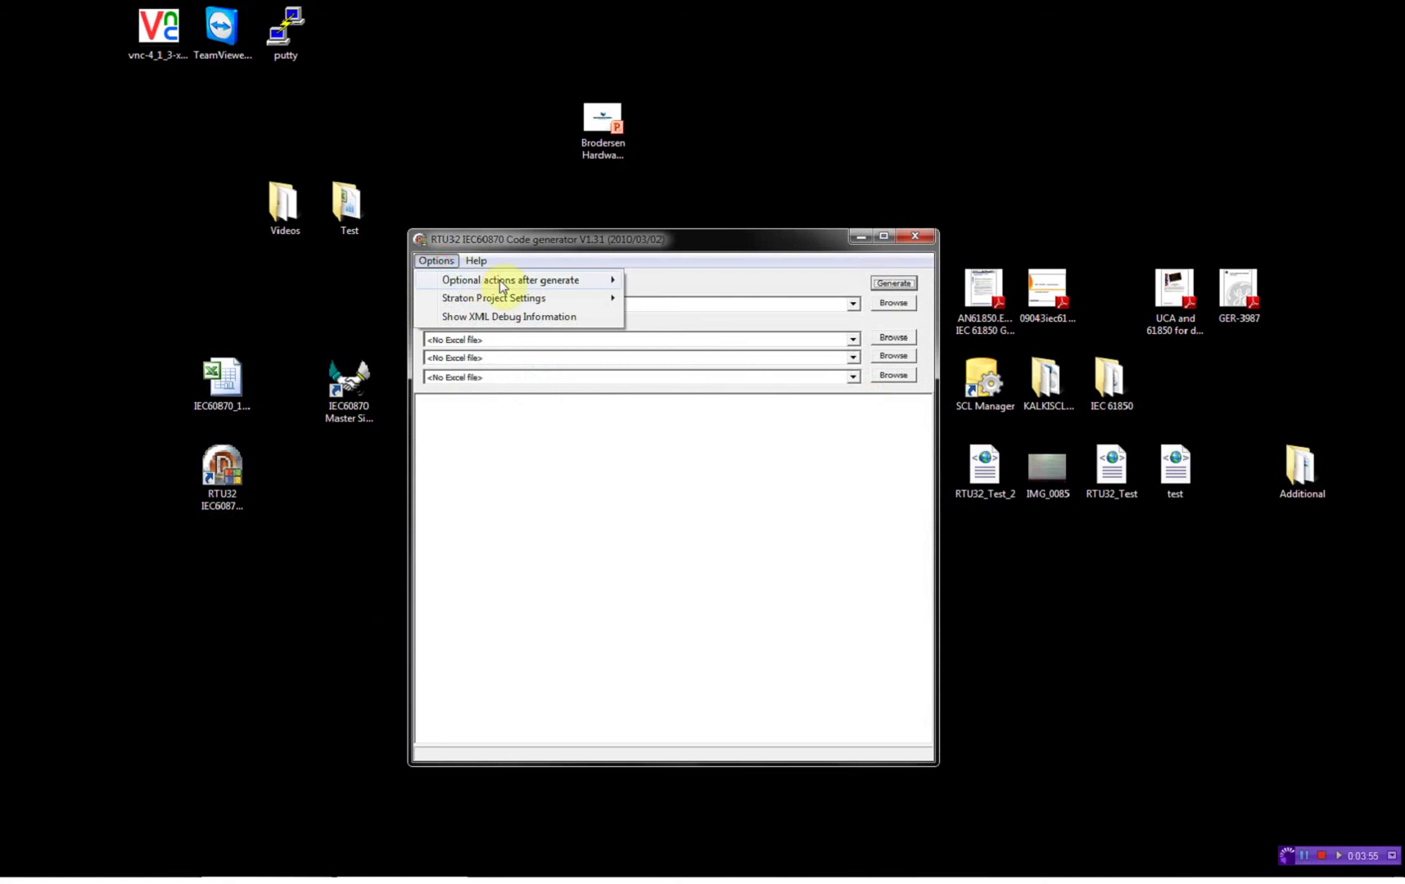
pyautogui.moveTo(528, 283)
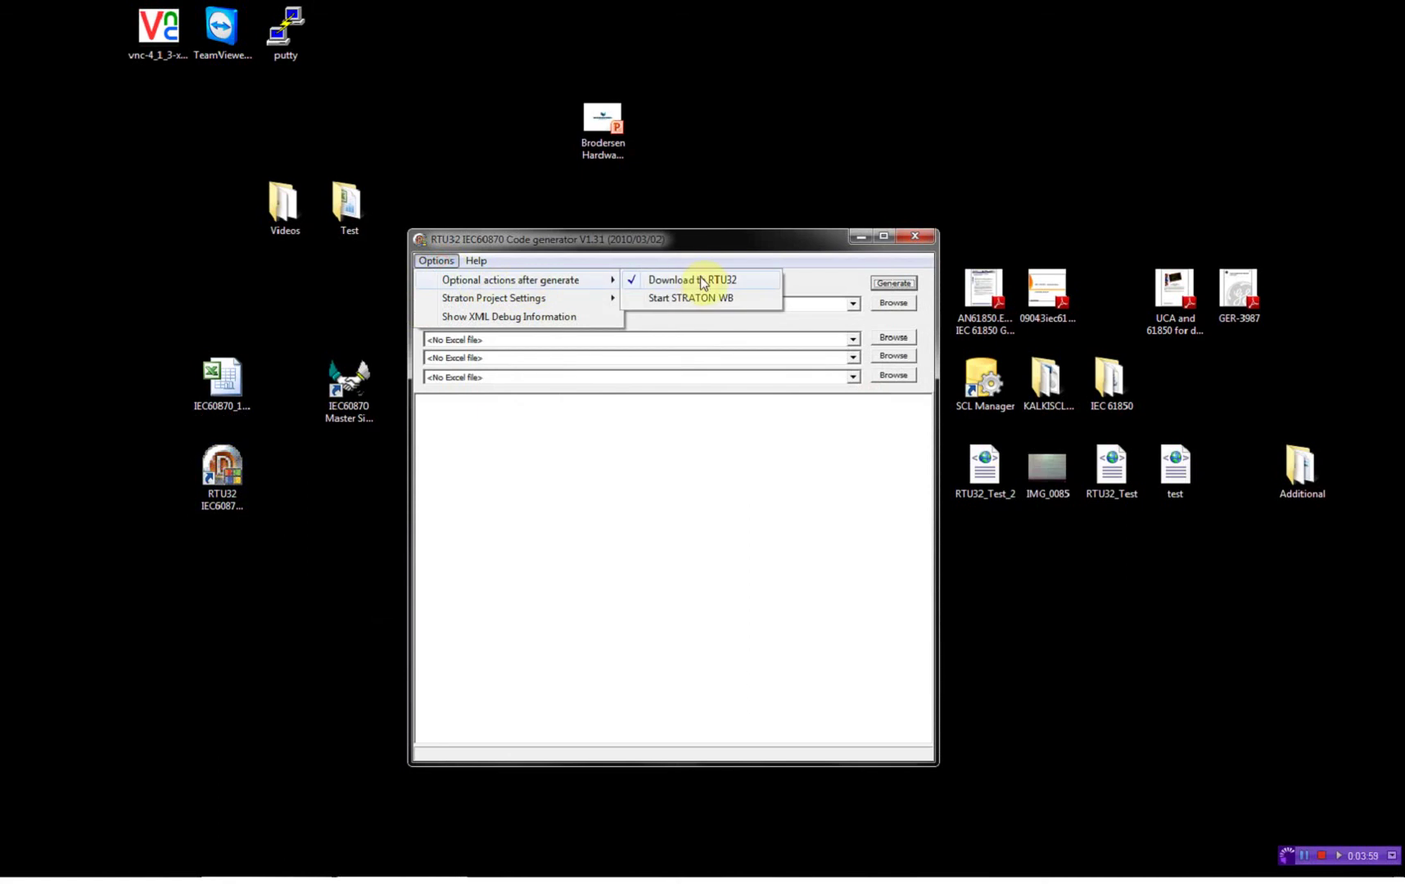
pyautogui.click(737, 240)
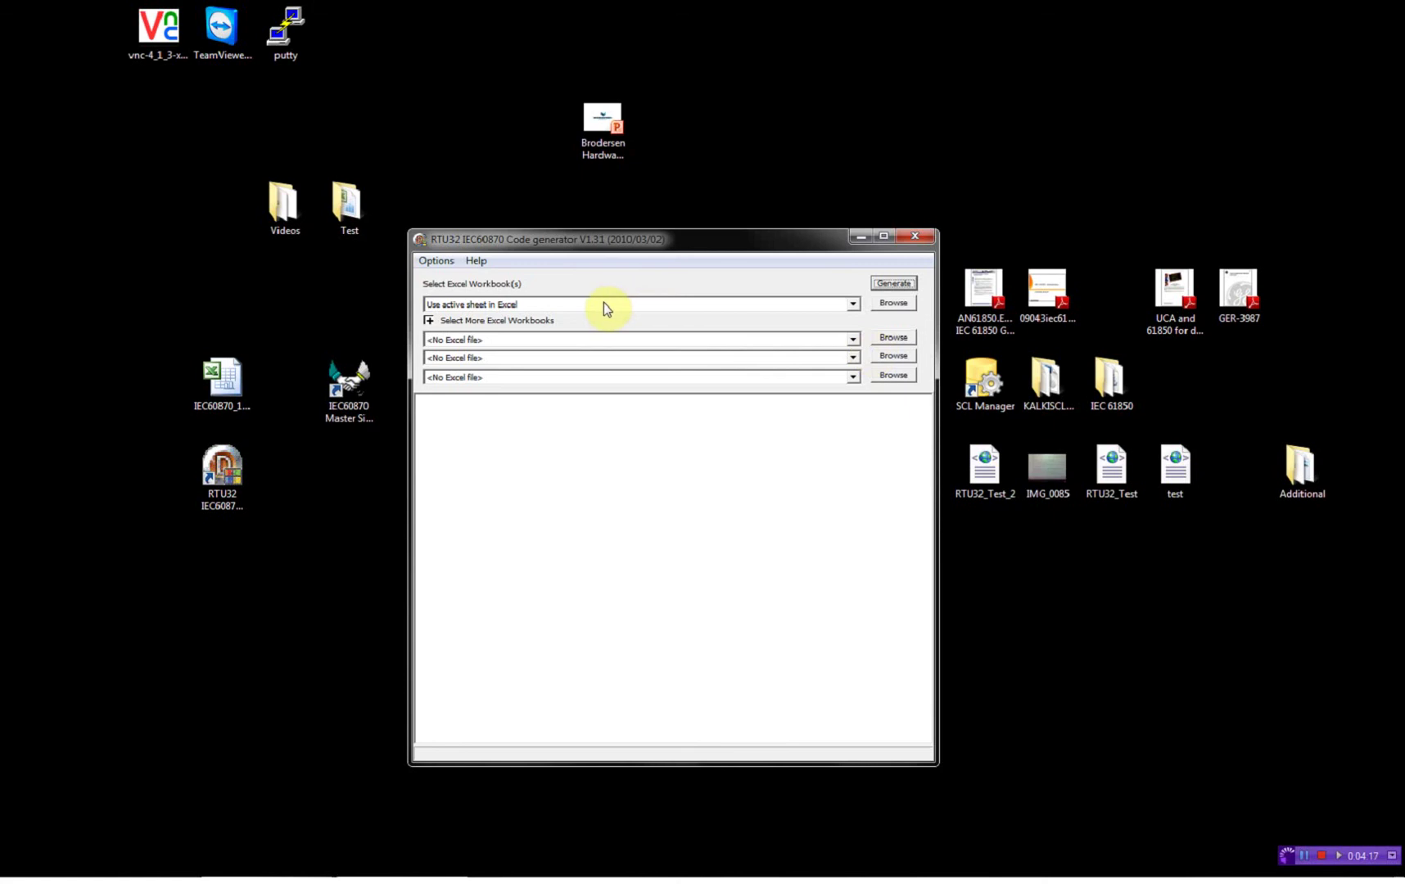
pyautogui.click(877, 286)
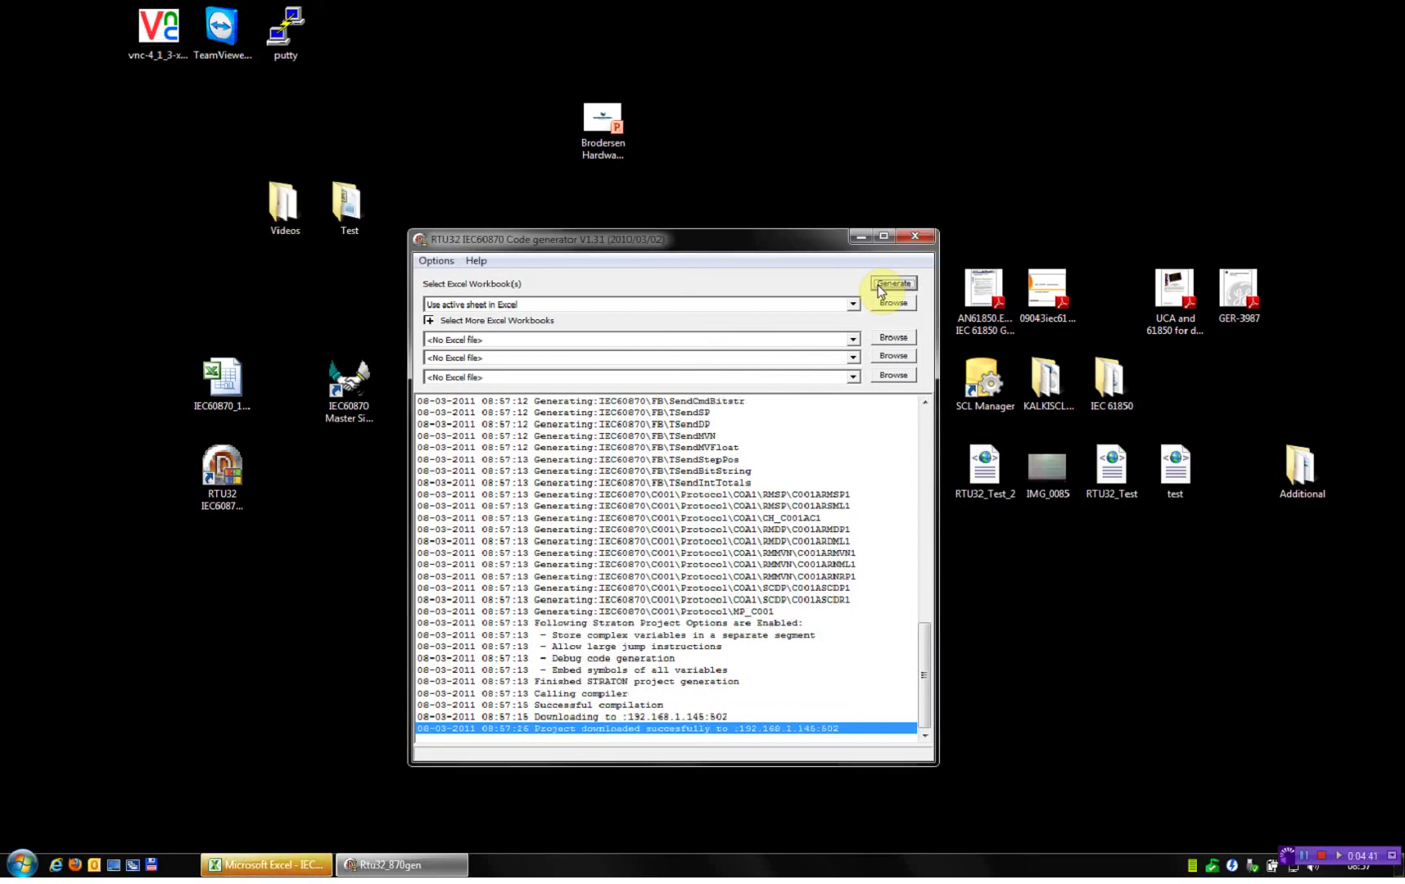
# Close the code generator after the download to 192.168.1.145:502 succeeds
pyautogui.click(914, 241)
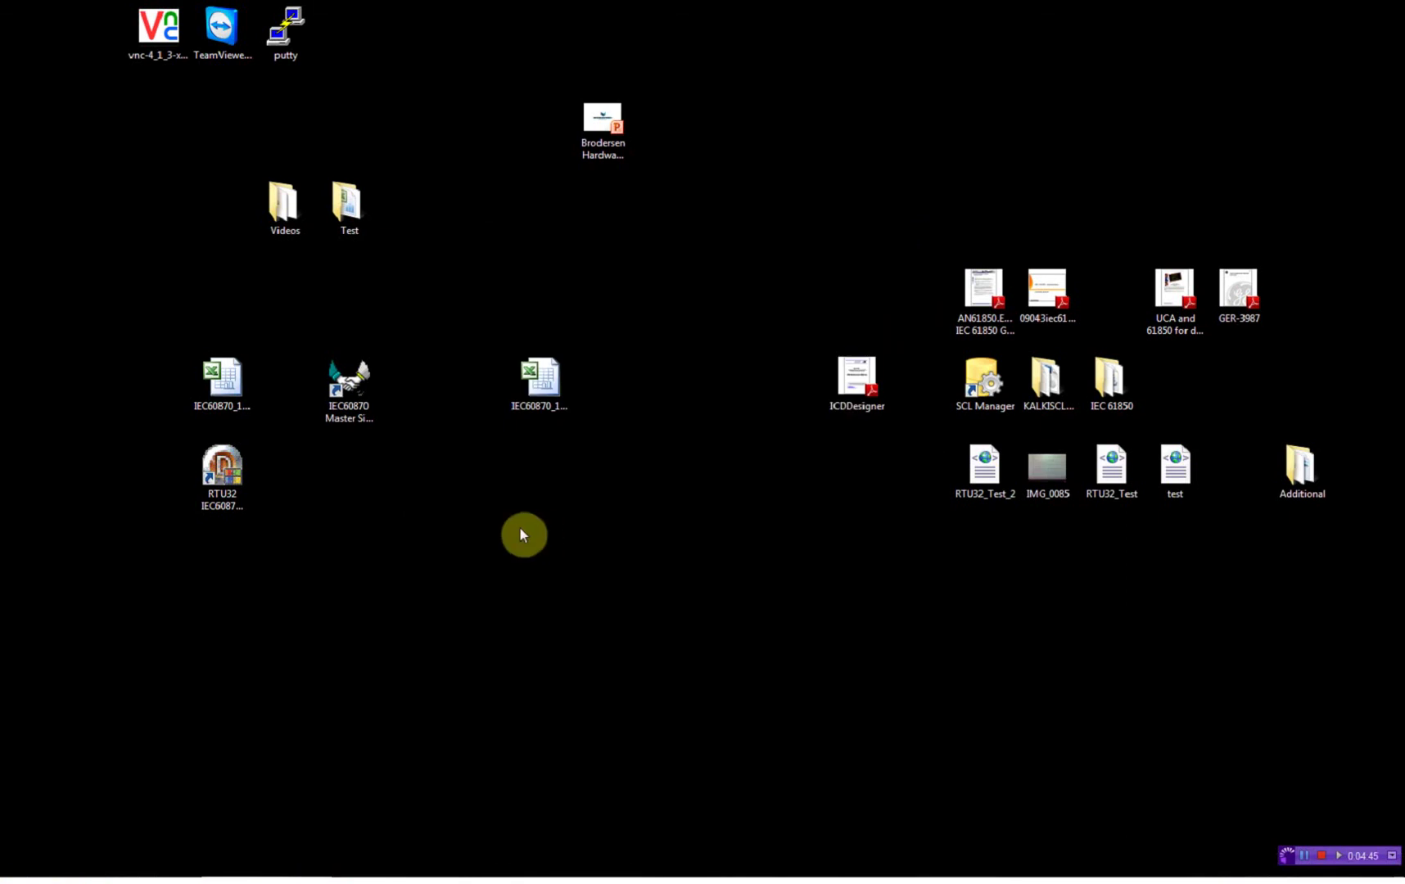
# Launch telnet, connect to 192.168.1.145 port 911, and enlarge the console to view the log
pyautogui.press('super+r')
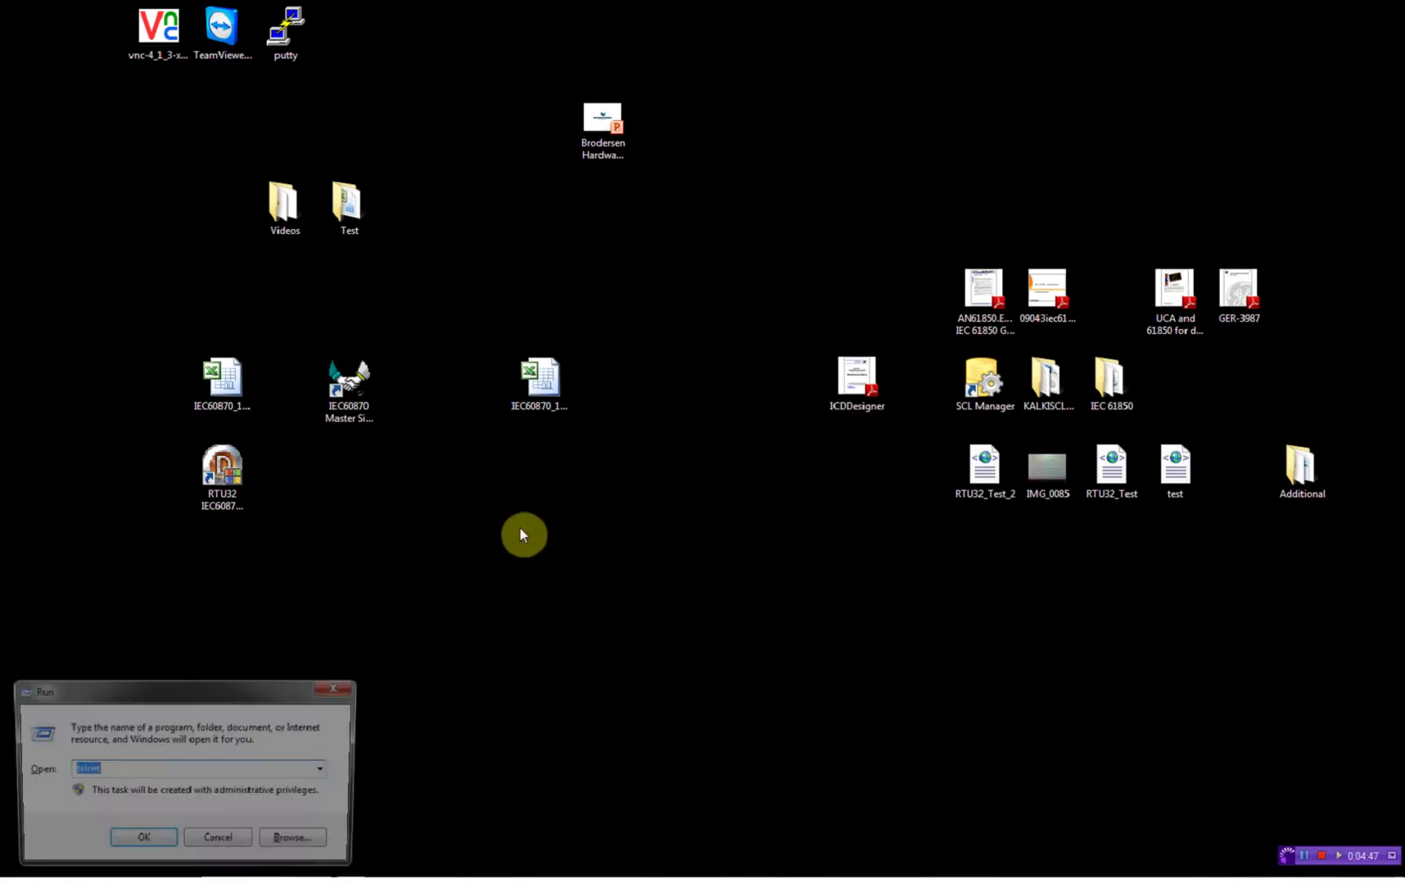
pyautogui.press('Return')
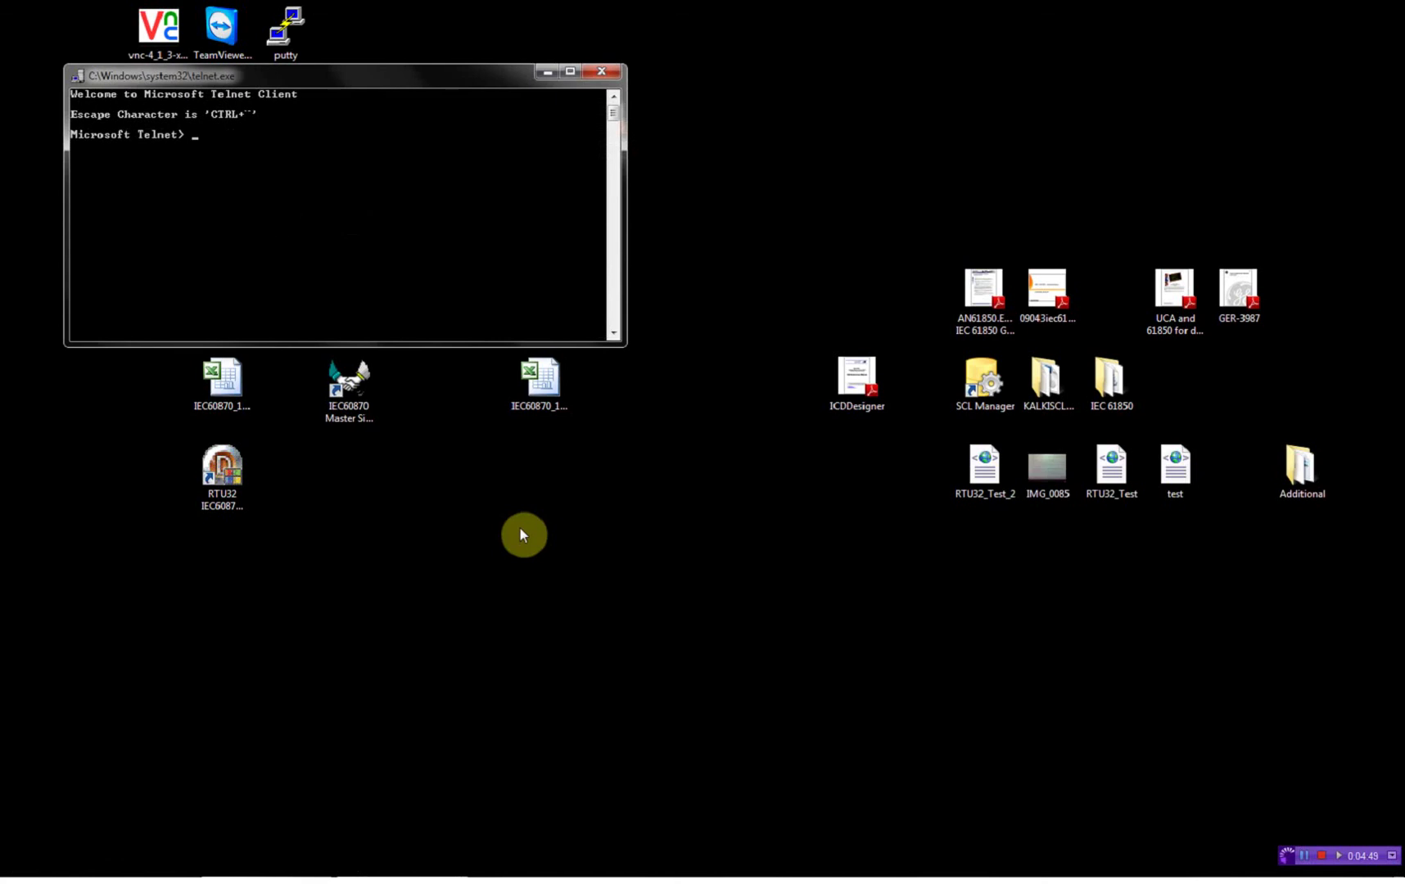
pyautogui.write('open 192.168.1.145 911')
pyautogui.press('Return')
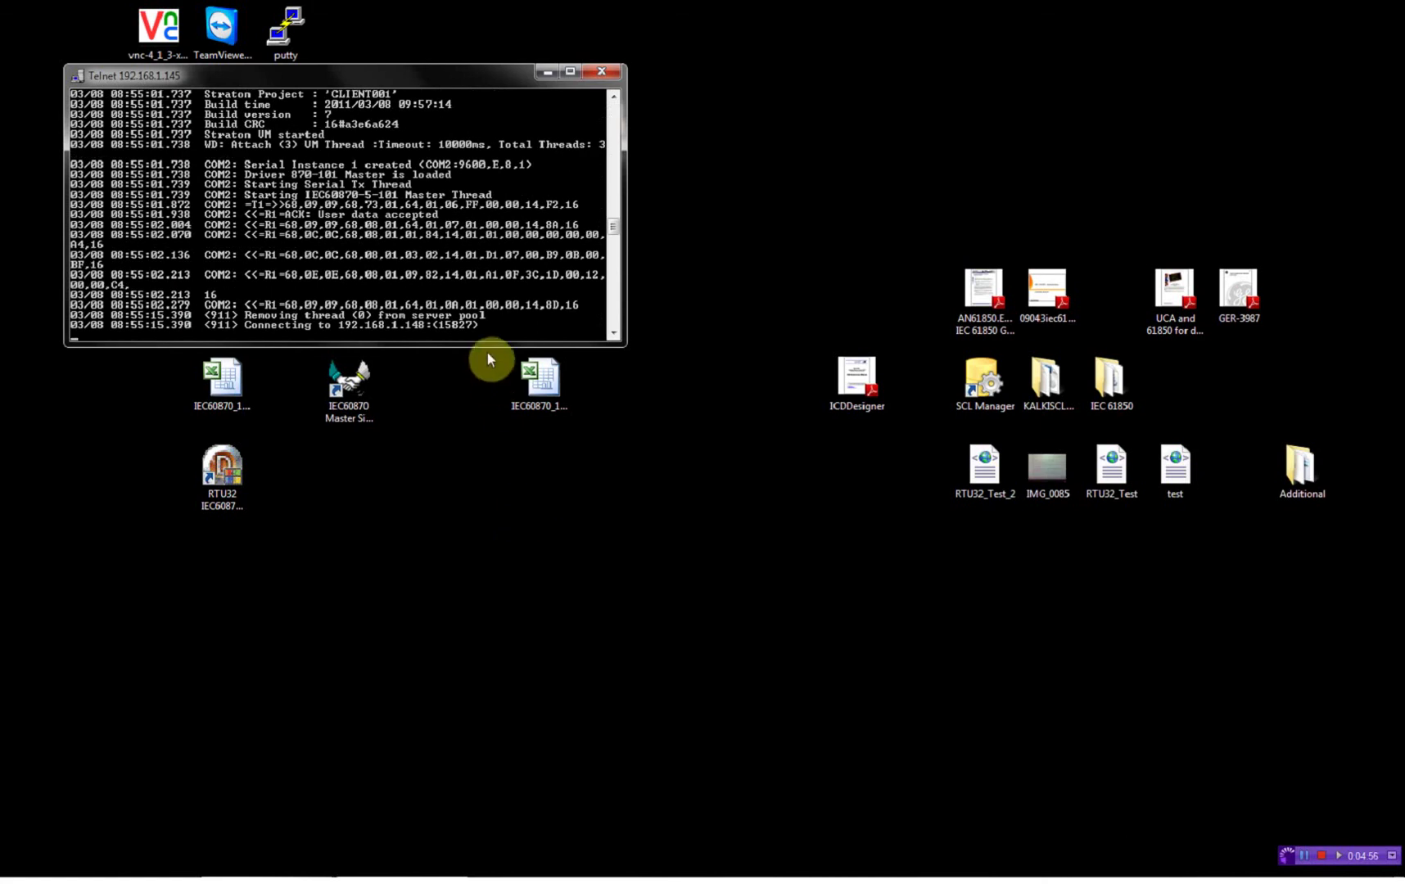
pyautogui.moveTo(489, 345); pyautogui.dragTo(492, 384)
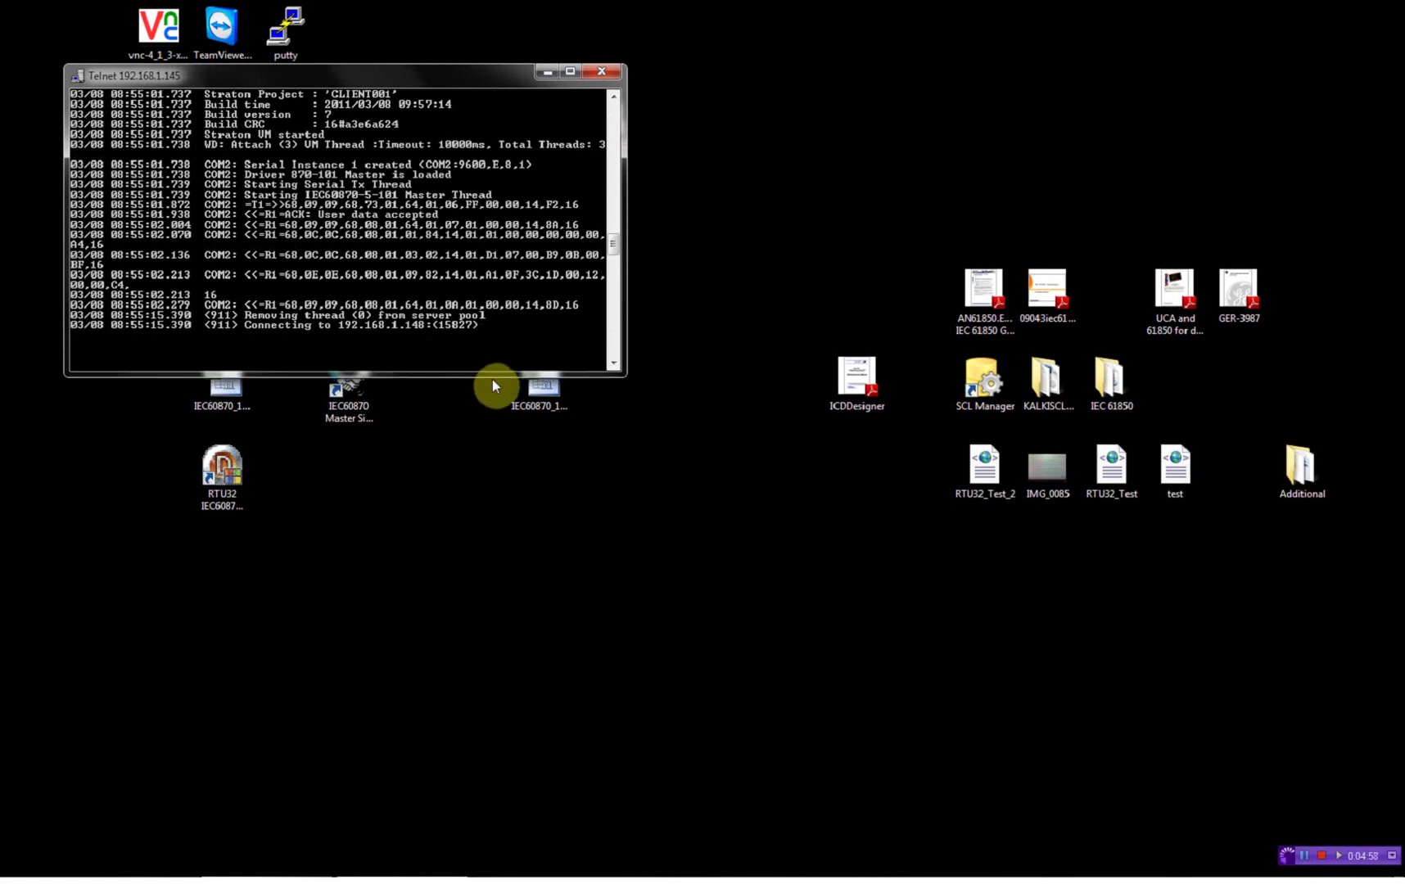